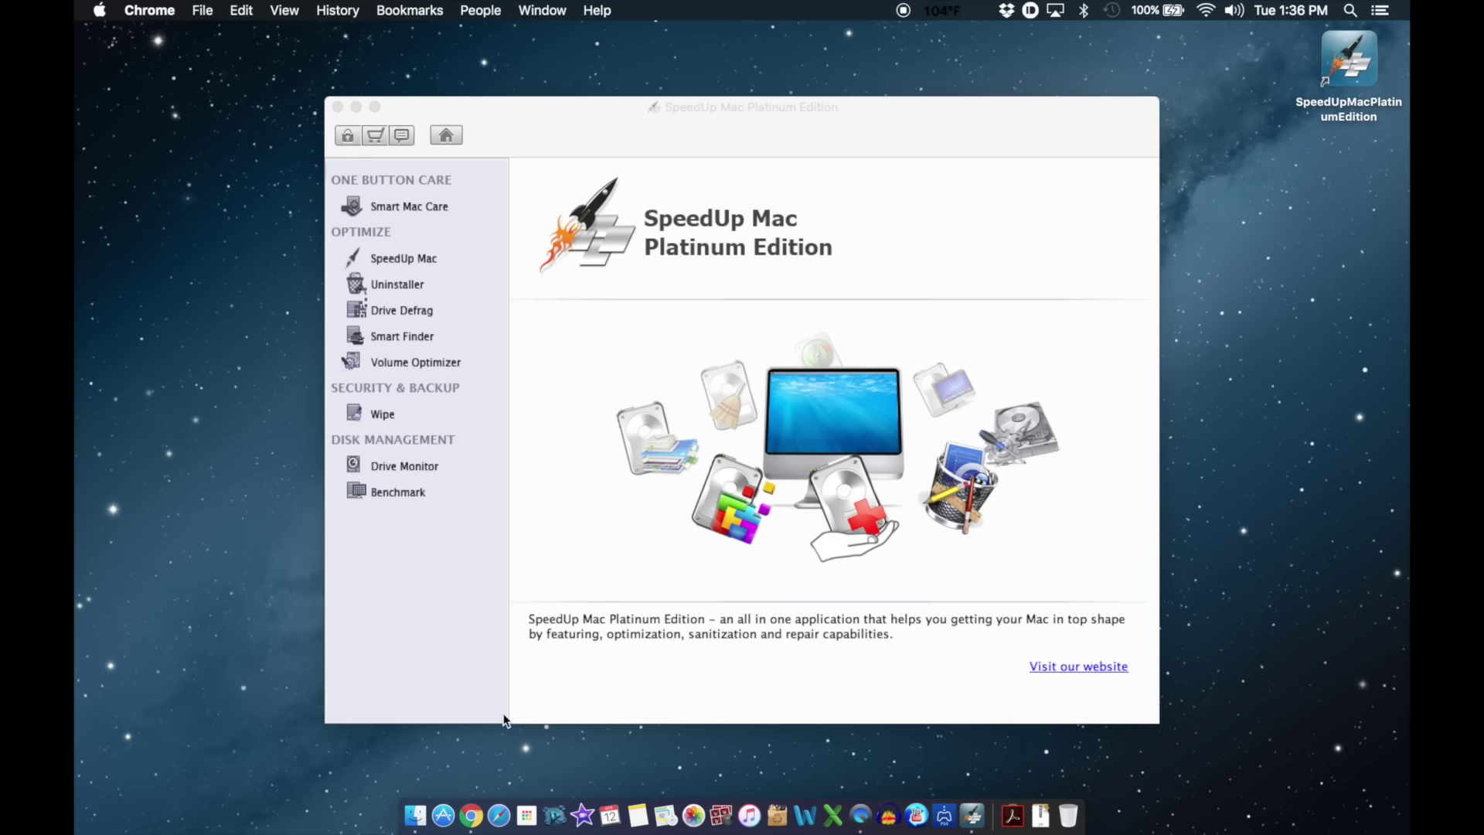
Switch to Google Chrome showing the SpeedUp Mac Platinum Edition product page.
{"action": "left_click", "coordinate": [468, 811]}
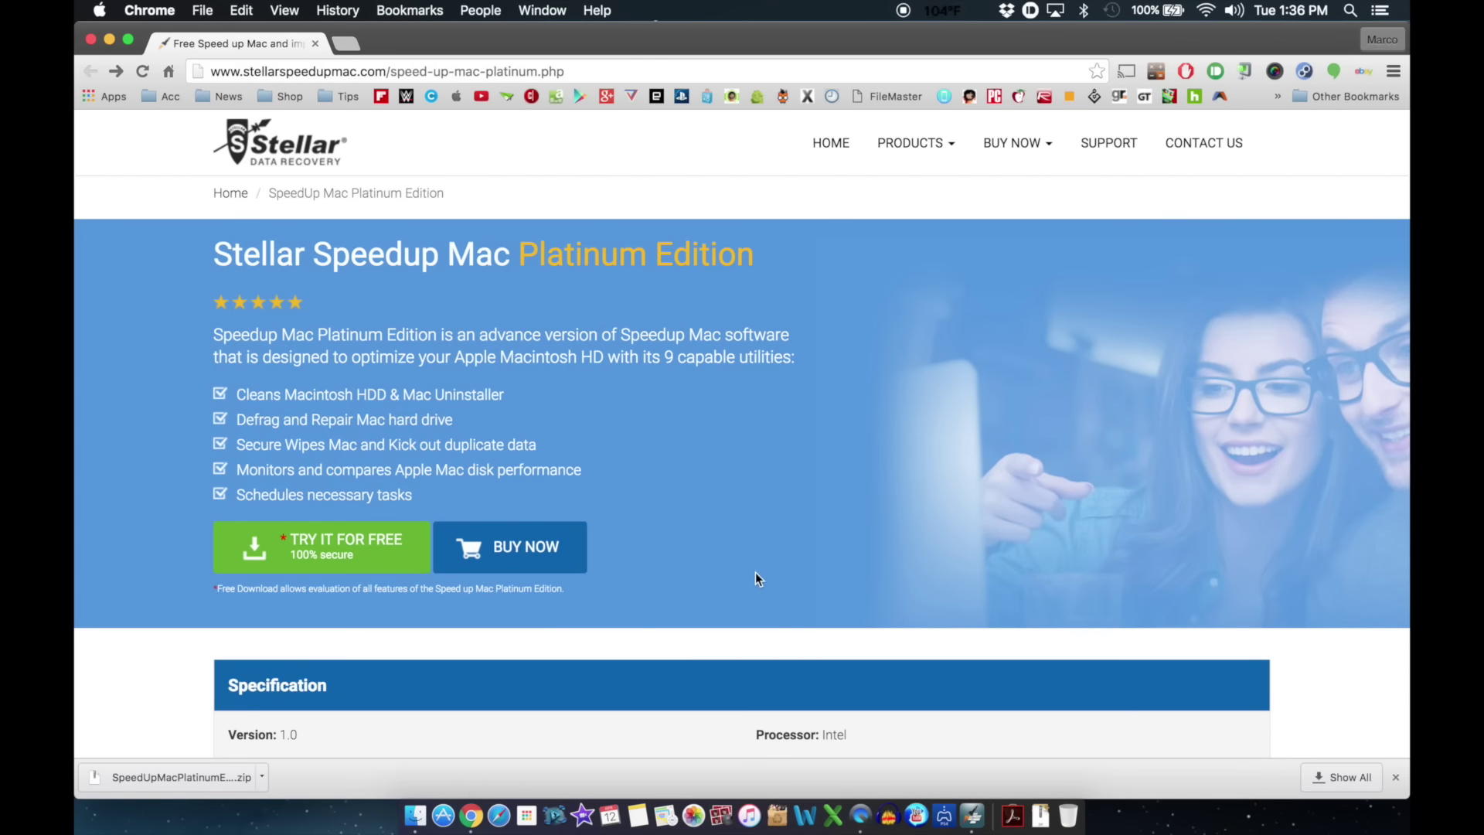
Review the $49.99 and $199.99 Platinum licence prices on the buy-now page, then minimize Chrome.
{"action": "scroll", "coordinate": [756, 578], "scroll_direction": "down", "scroll_amount": 3}
{"action": "scroll", "coordinate": [756, 578], "scroll_direction": "up", "scroll_amount": 3}
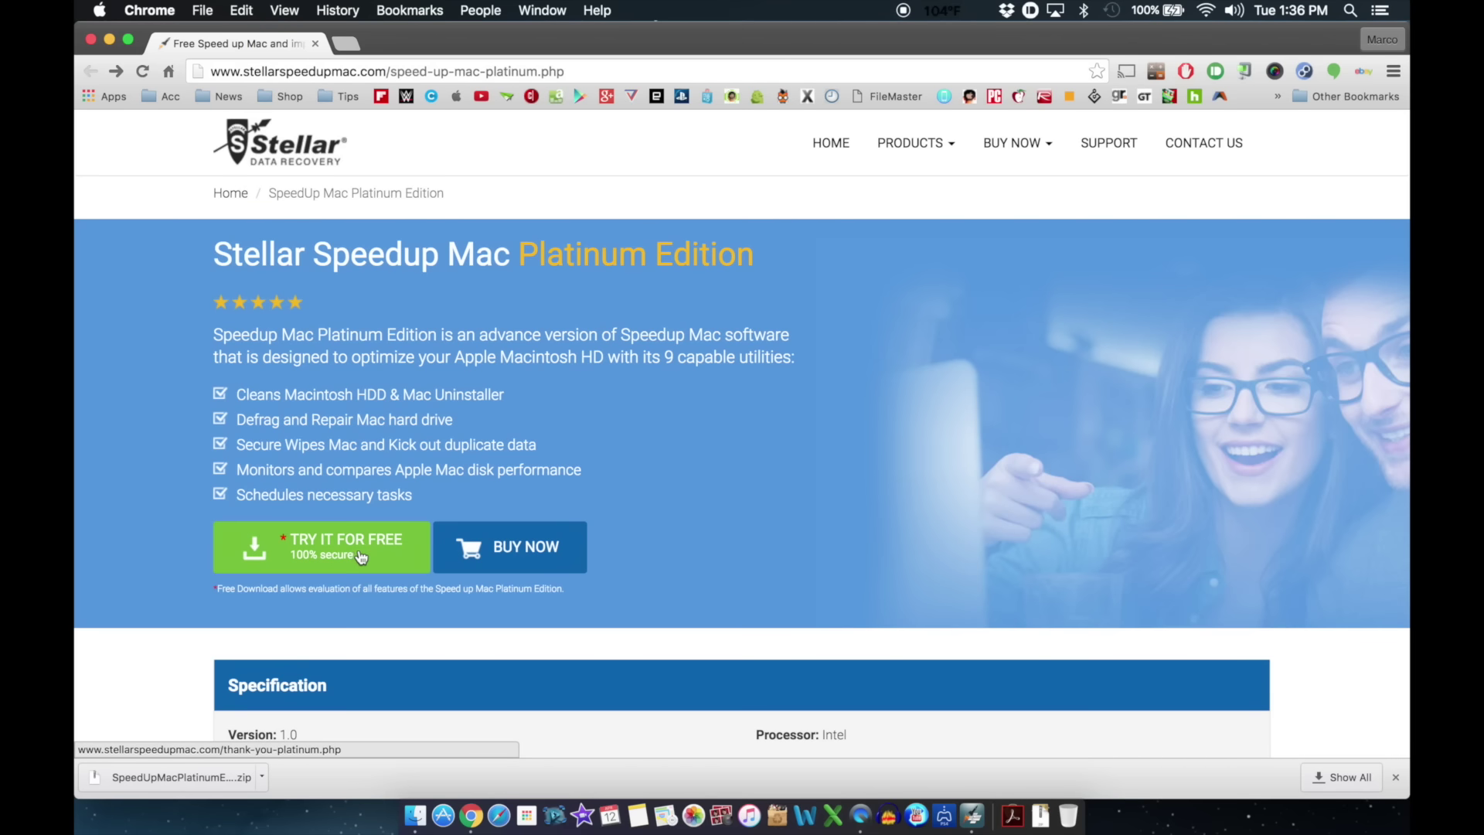
{"action": "left_click", "coordinate": [510, 557]}
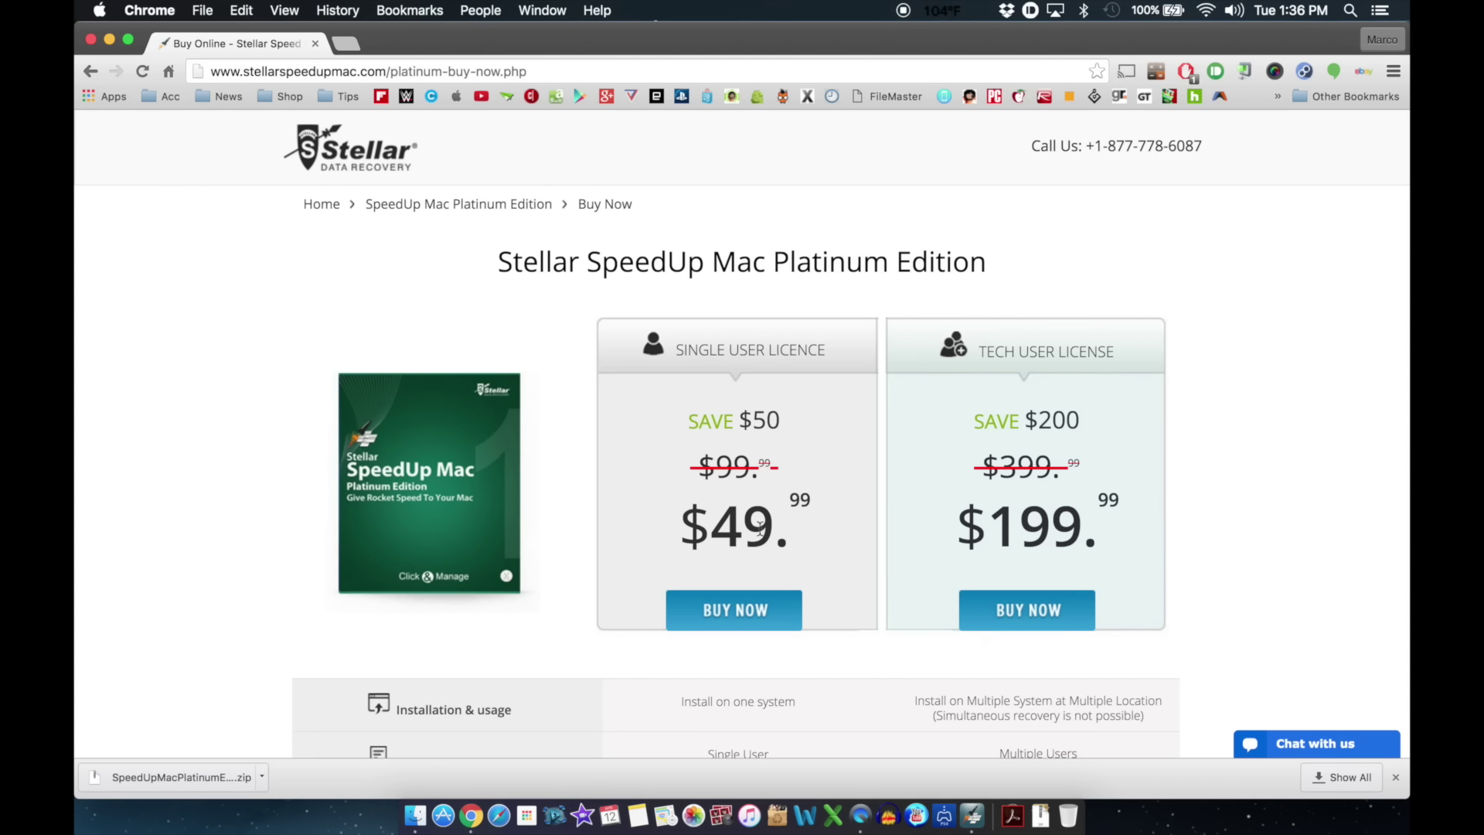
{"action": "scroll", "coordinate": [845, 611], "scroll_direction": "down", "scroll_amount": 5}
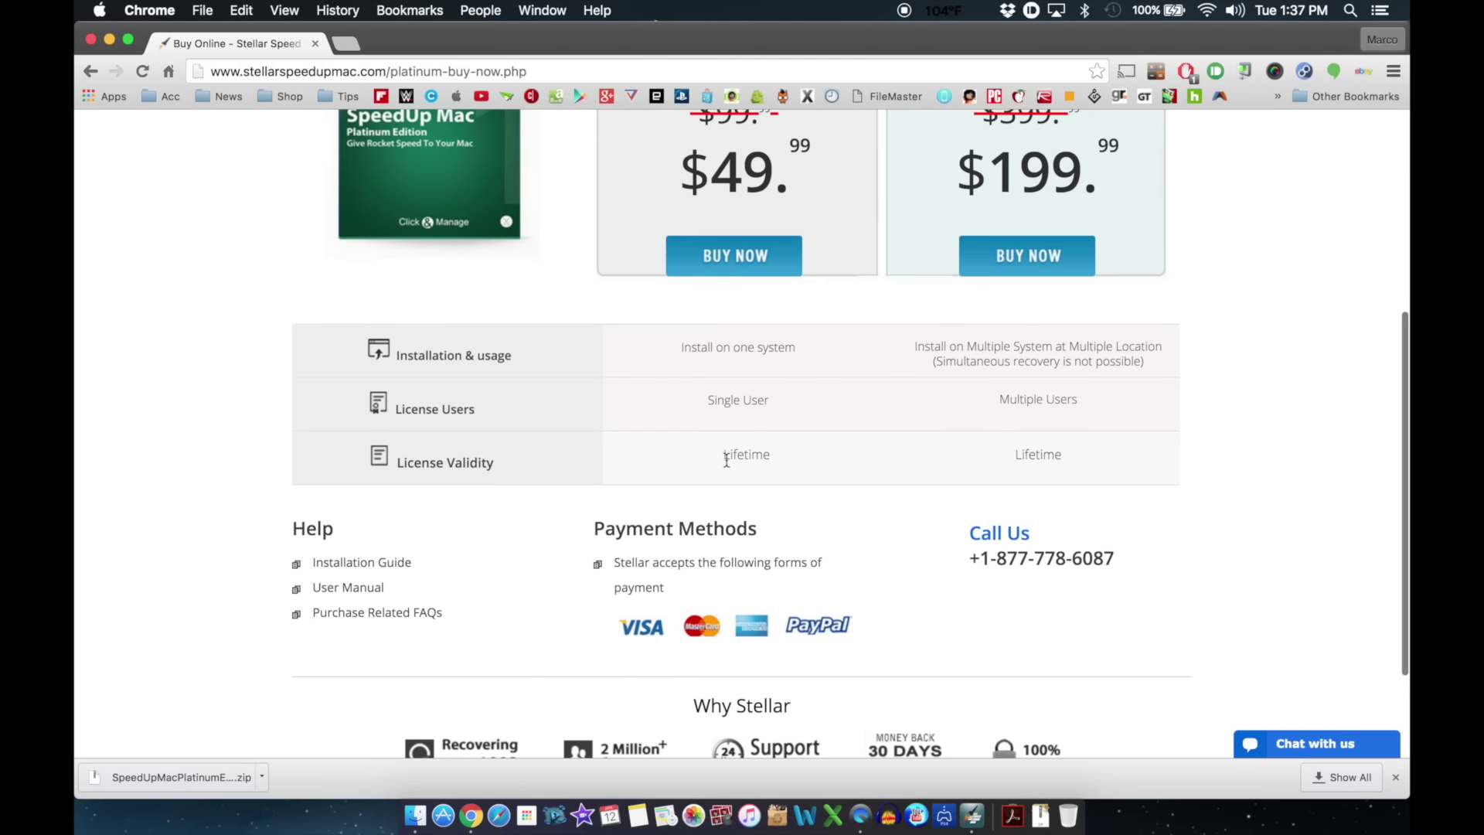
{"action": "scroll", "coordinate": [815, 439], "scroll_direction": "up", "scroll_amount": 3}
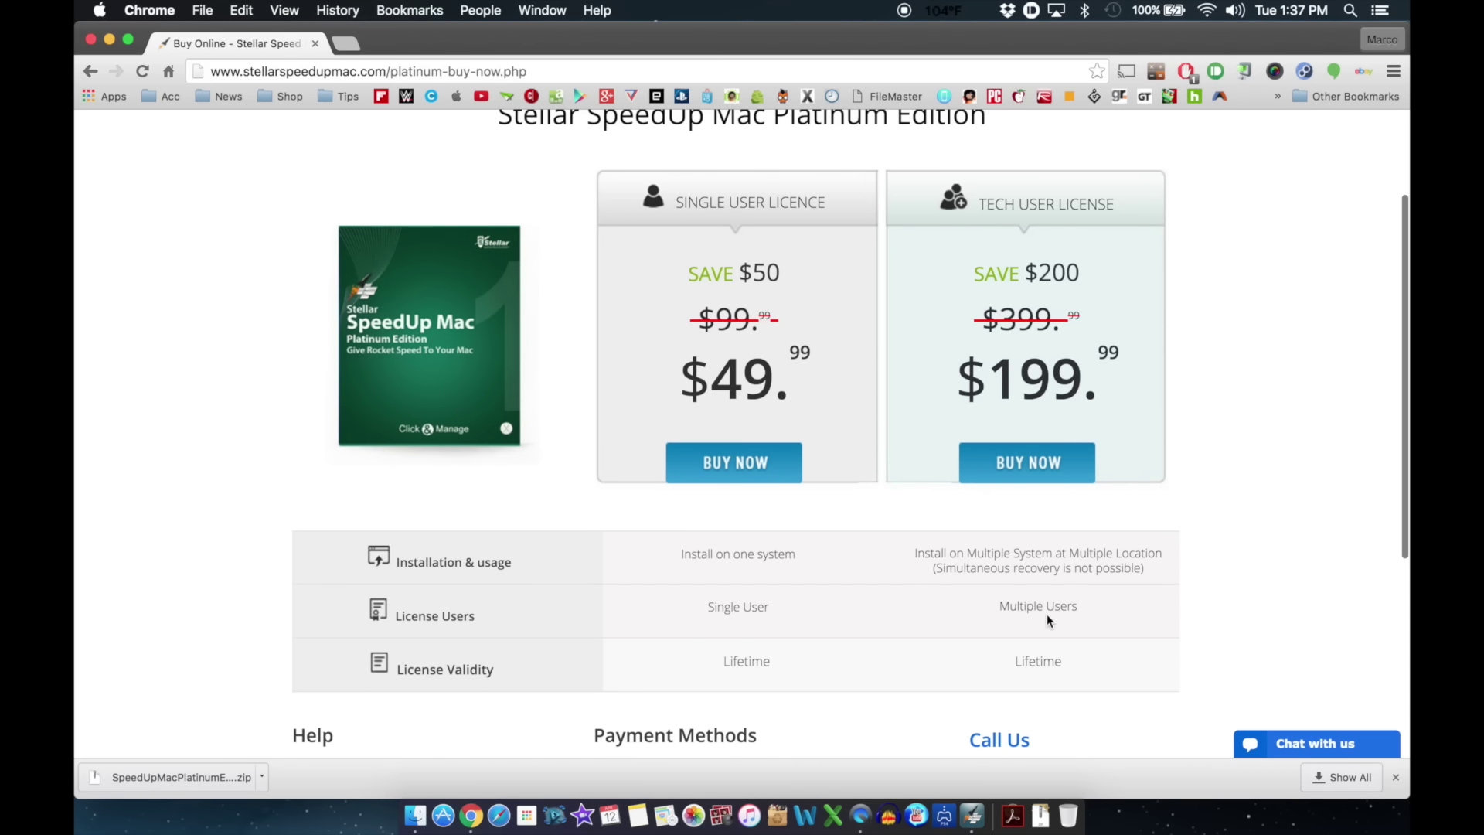
{"action": "double_click", "coordinate": [527, 36]}
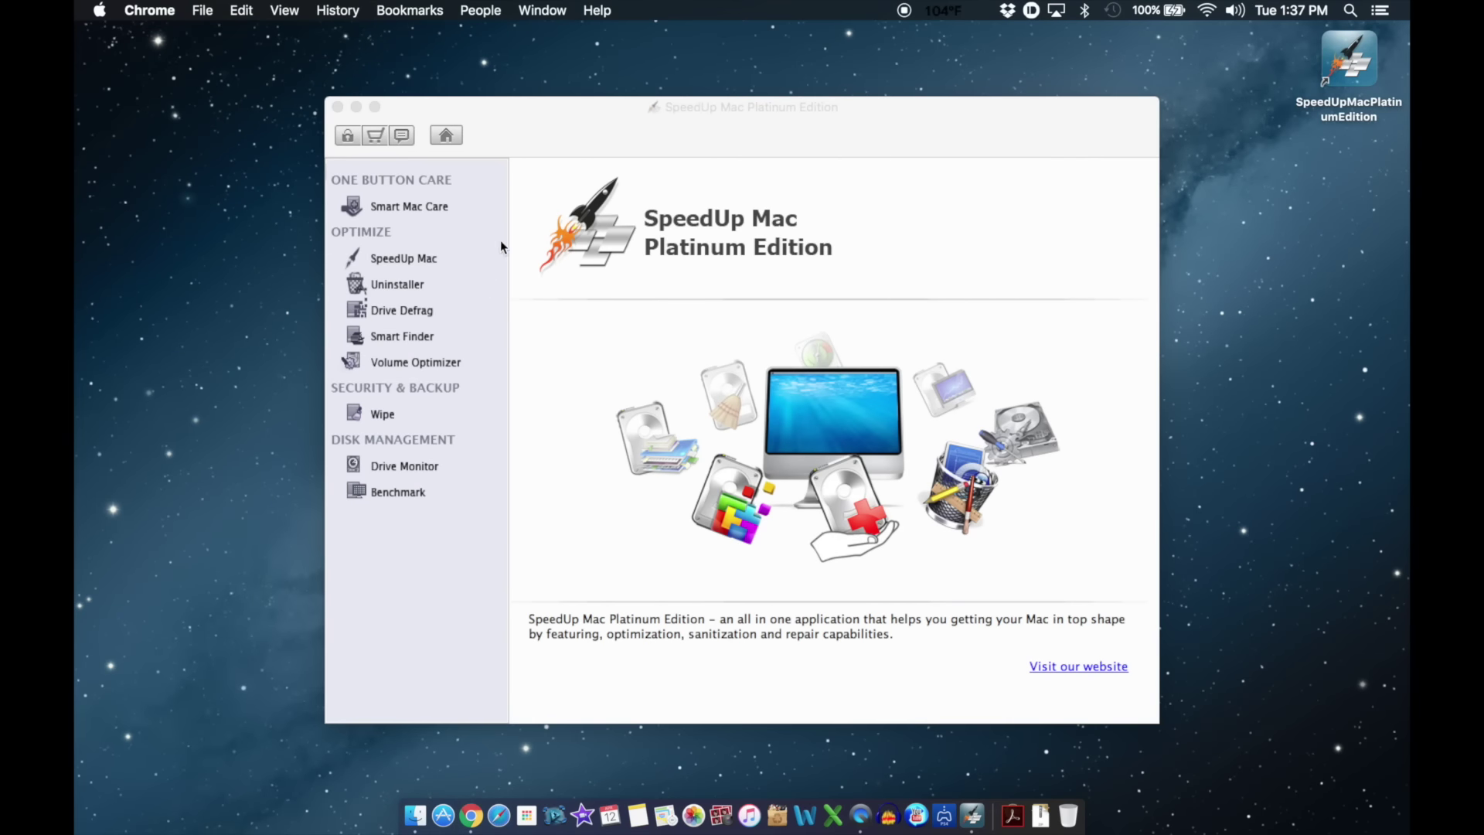
Open Smart Mac Care in SpeedUp Mac and switch to its Custom Settings.
{"action": "left_click", "coordinate": [564, 140]}
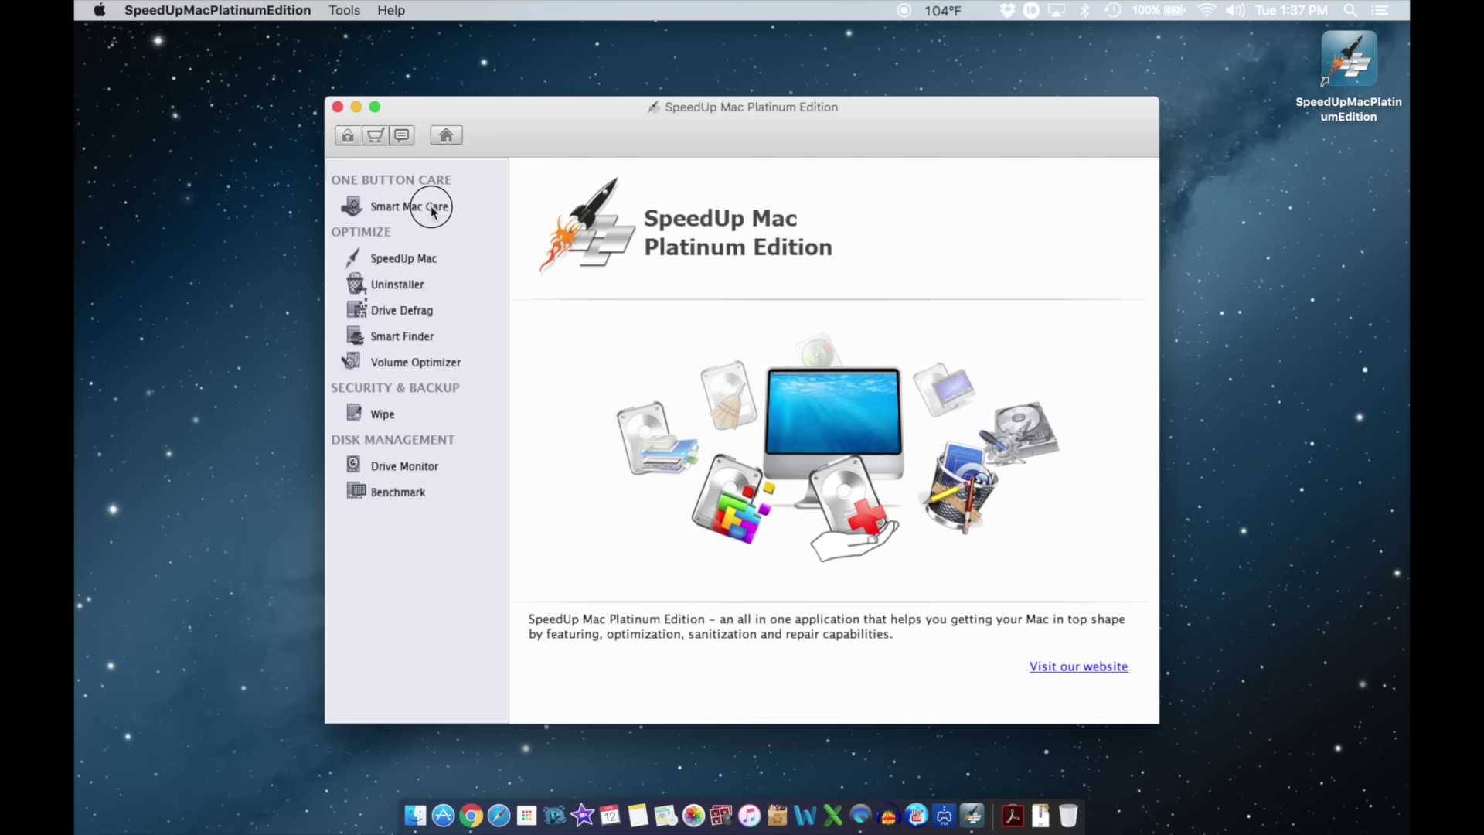
{"action": "left_click", "coordinate": [432, 208]}
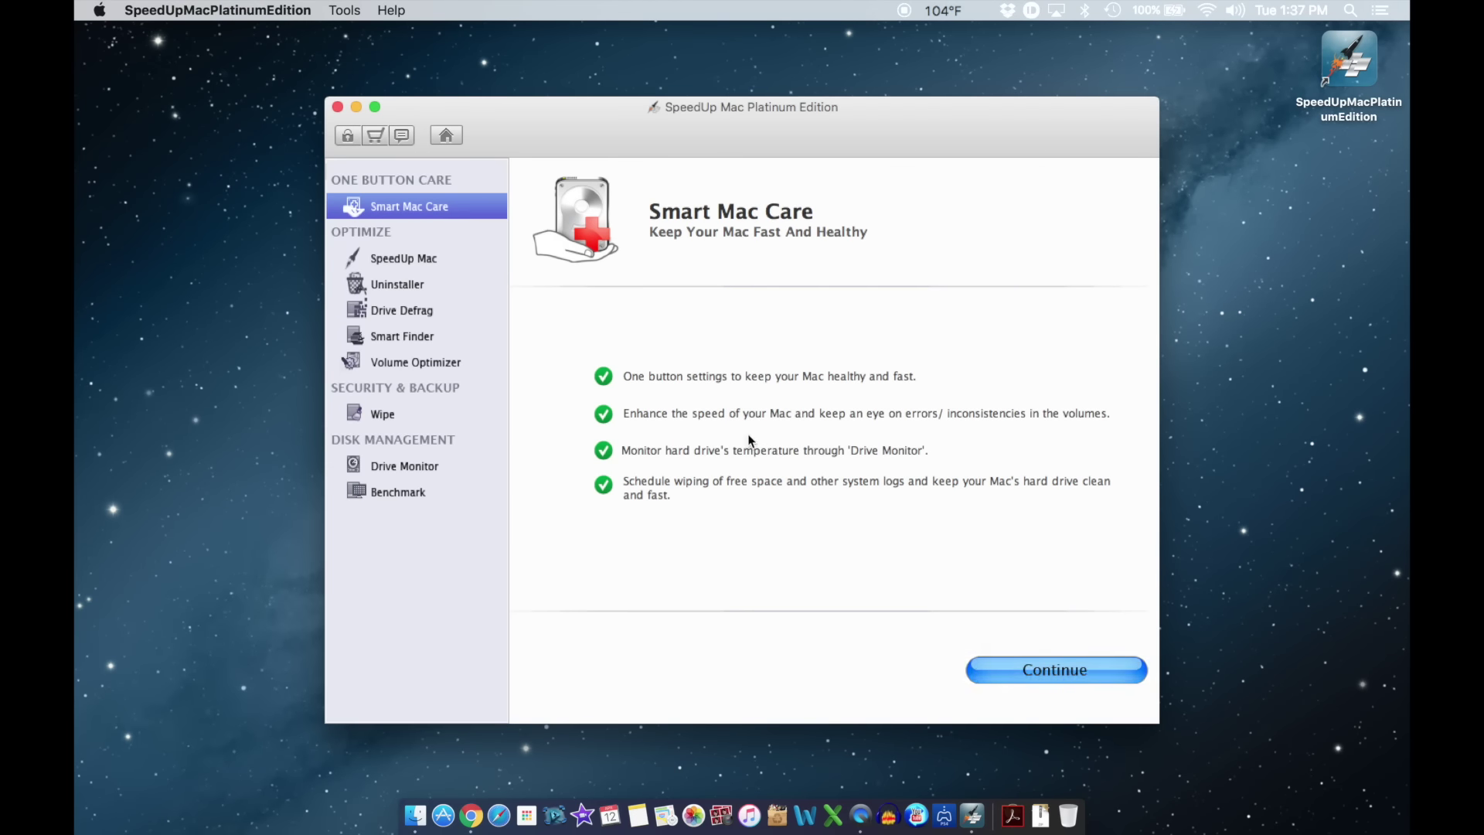
{"action": "left_click", "coordinate": [1072, 670]}
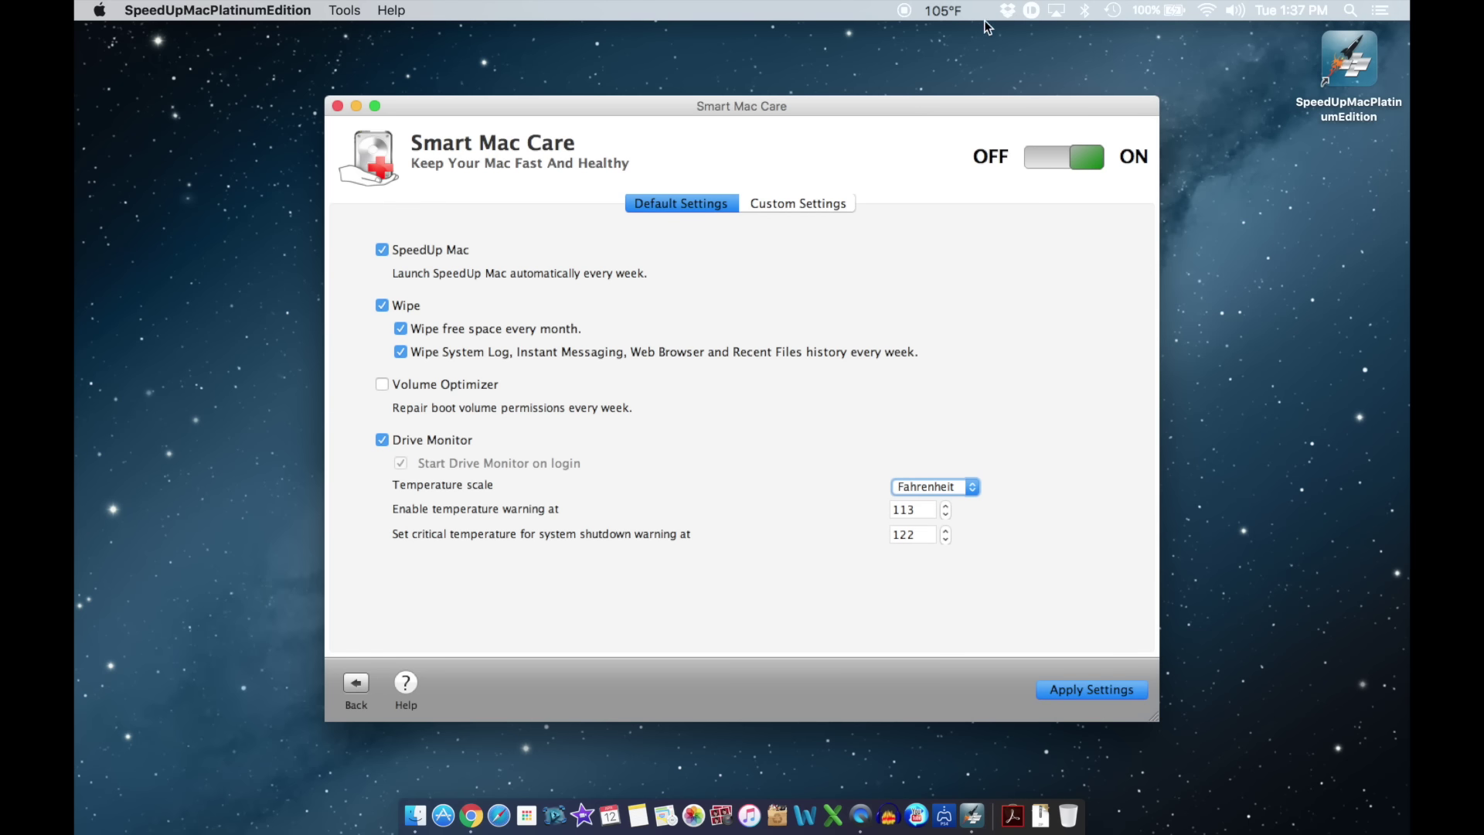
{"action": "left_click", "coordinate": [790, 202]}
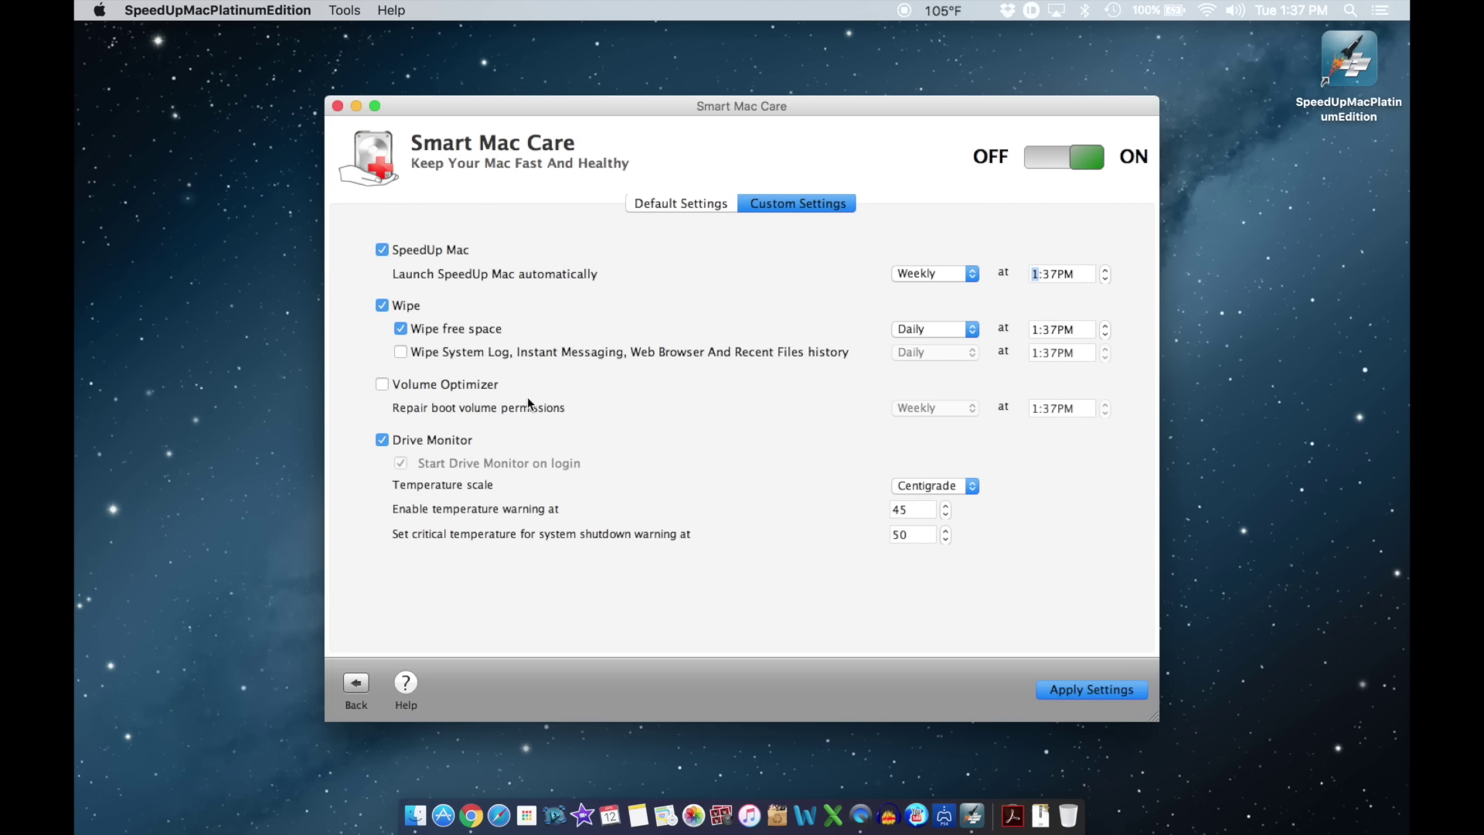
Schedule Wipe System Log weekly at 1:37AM and apply the settings.
{"action": "left_click", "coordinate": [400, 352]}
{"action": "left_click", "coordinate": [958, 353]}
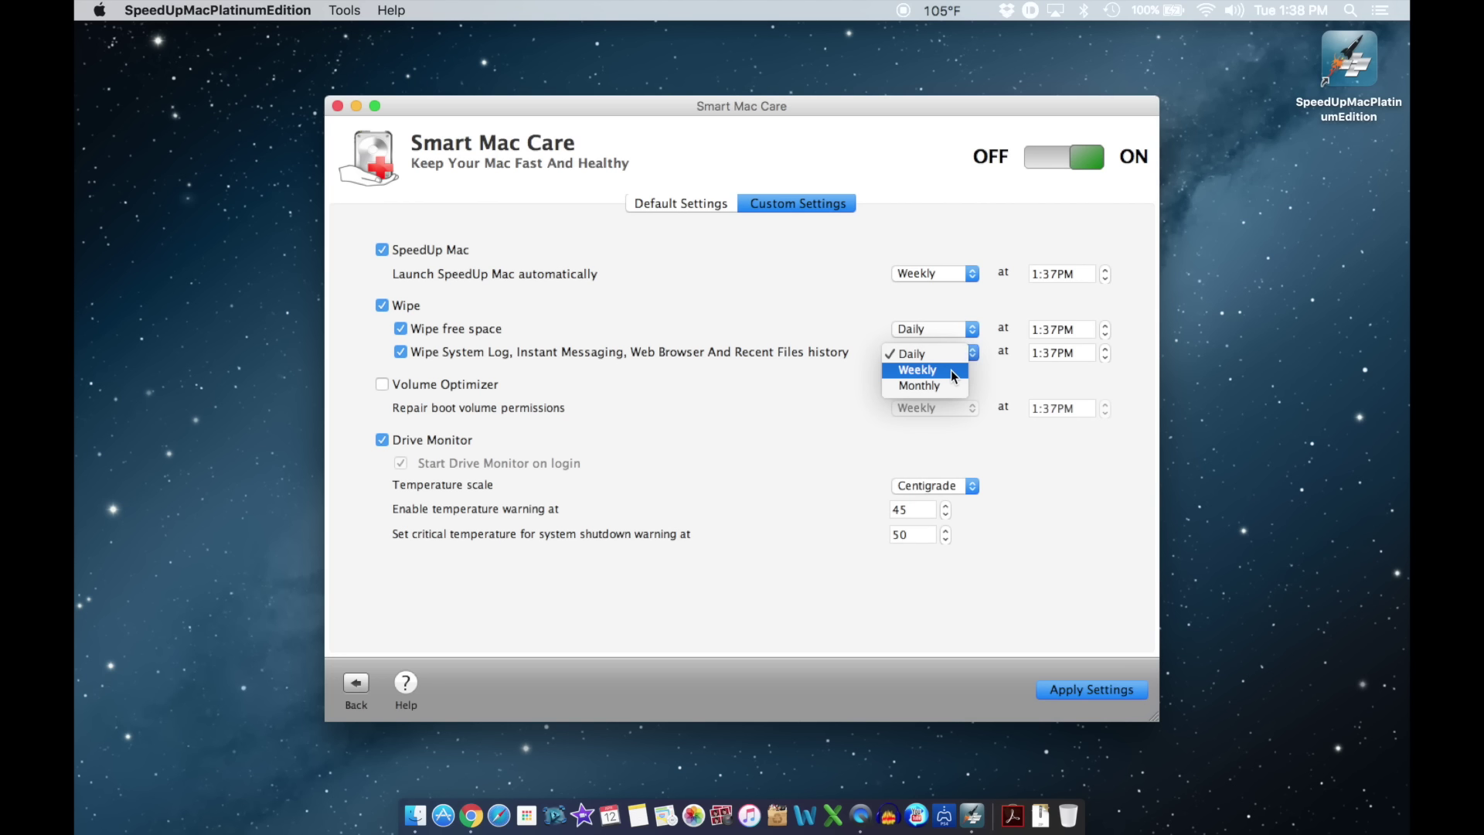
{"action": "left_click", "coordinate": [950, 369]}
{"action": "left_click", "coordinate": [1085, 356]}
{"action": "left_click", "coordinate": [1106, 356]}
{"action": "left_click", "coordinate": [1106, 356]}
{"action": "left_click", "coordinate": [1106, 356]}
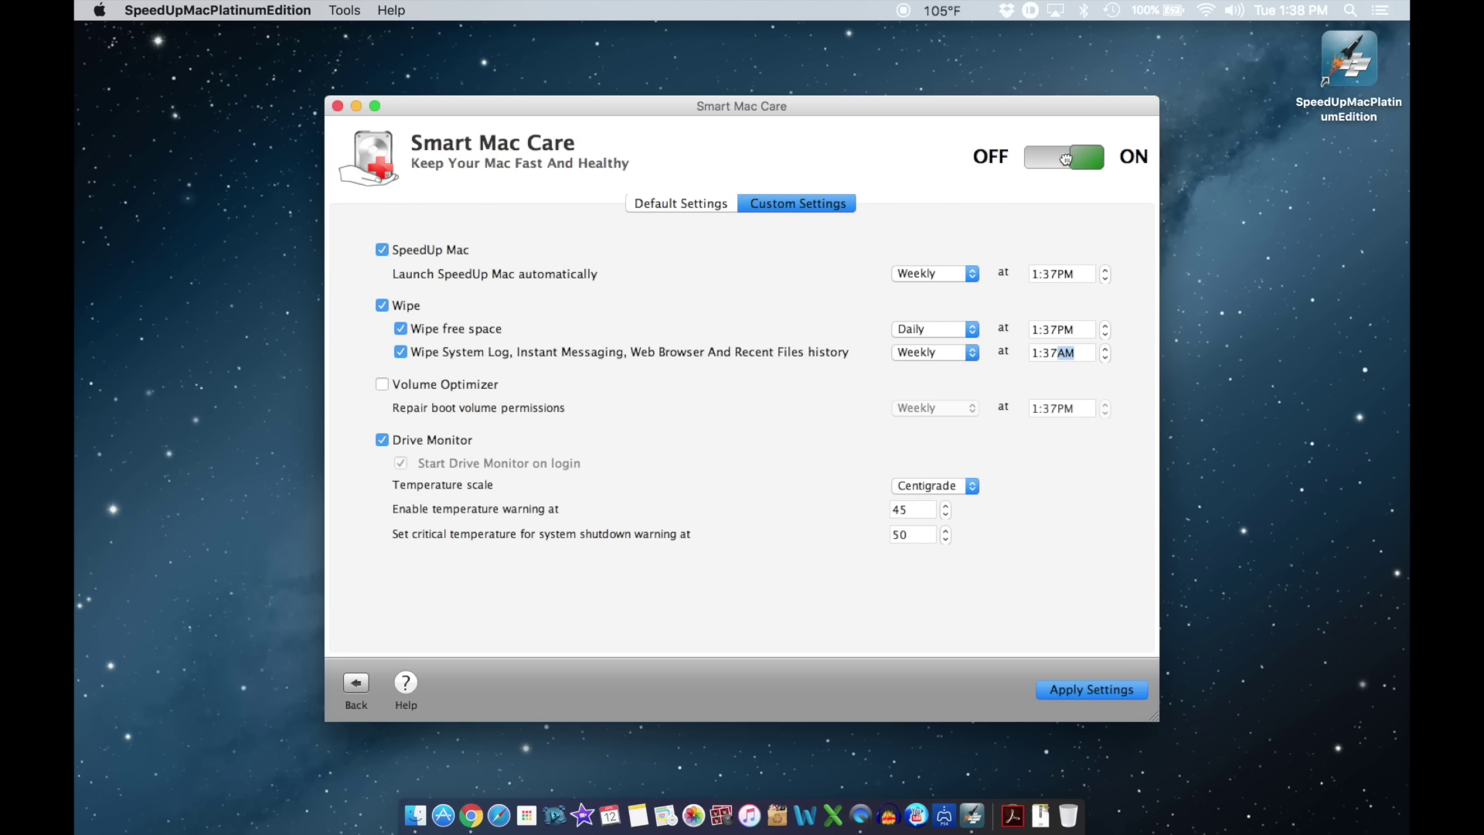
{"action": "left_click", "coordinate": [1064, 690]}
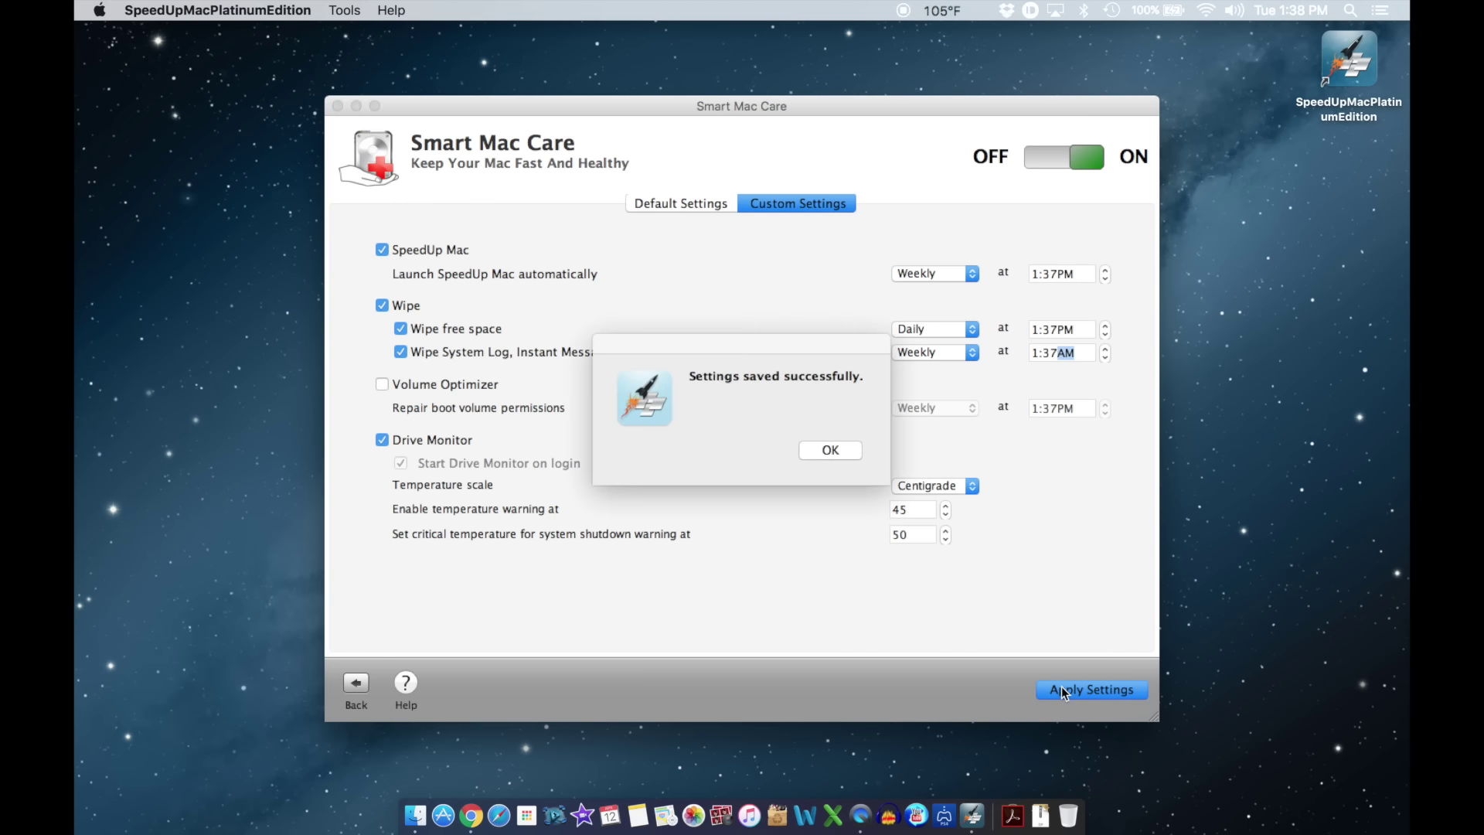
{"action": "left_click", "coordinate": [829, 453]}
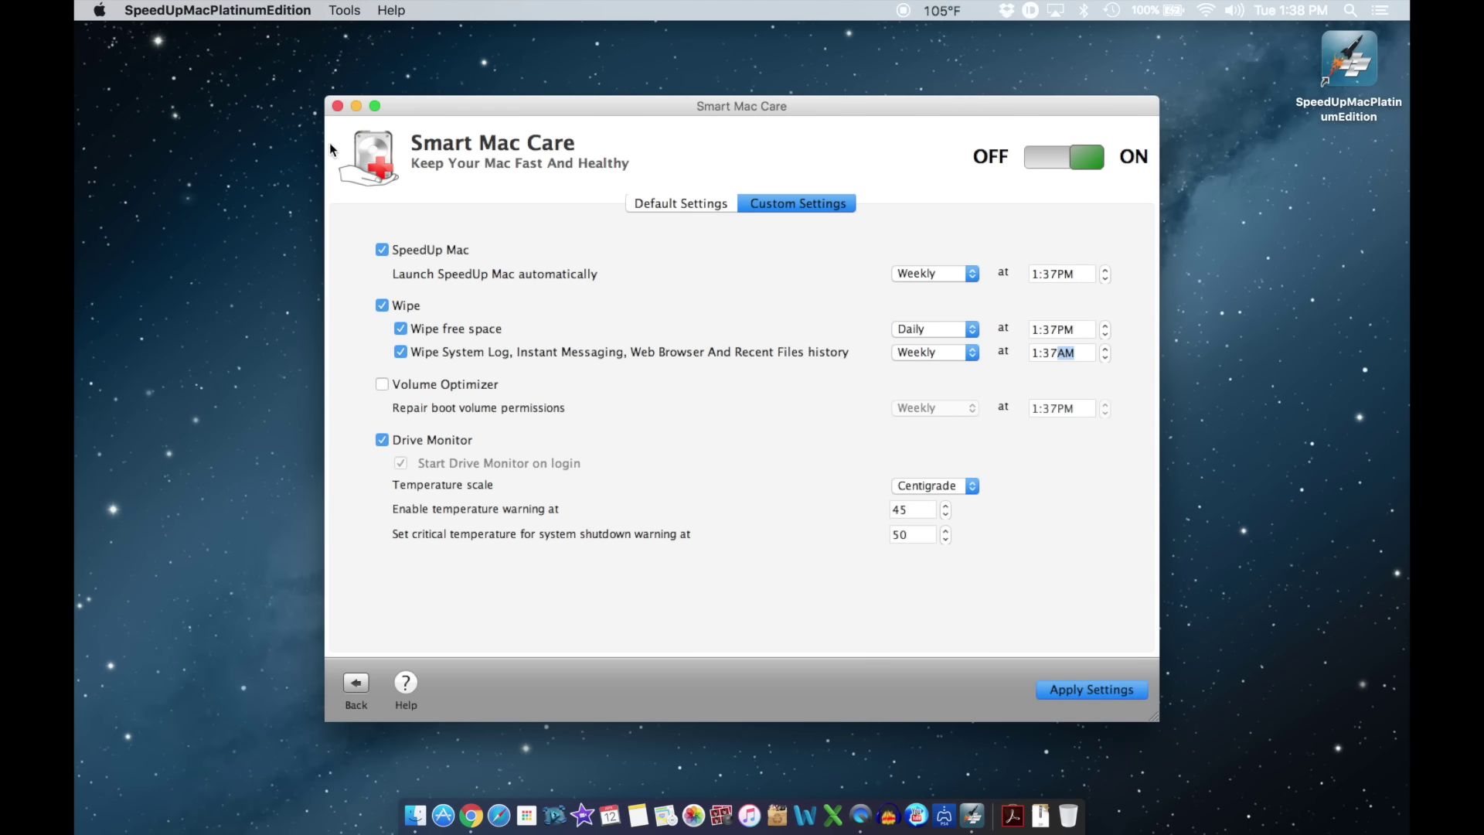
Browse the SpeedUp Mac, Uninstaller, Drive Defrag, Smart Finder and Volume Optimizer overviews.
{"action": "left_click", "coordinate": [369, 687]}
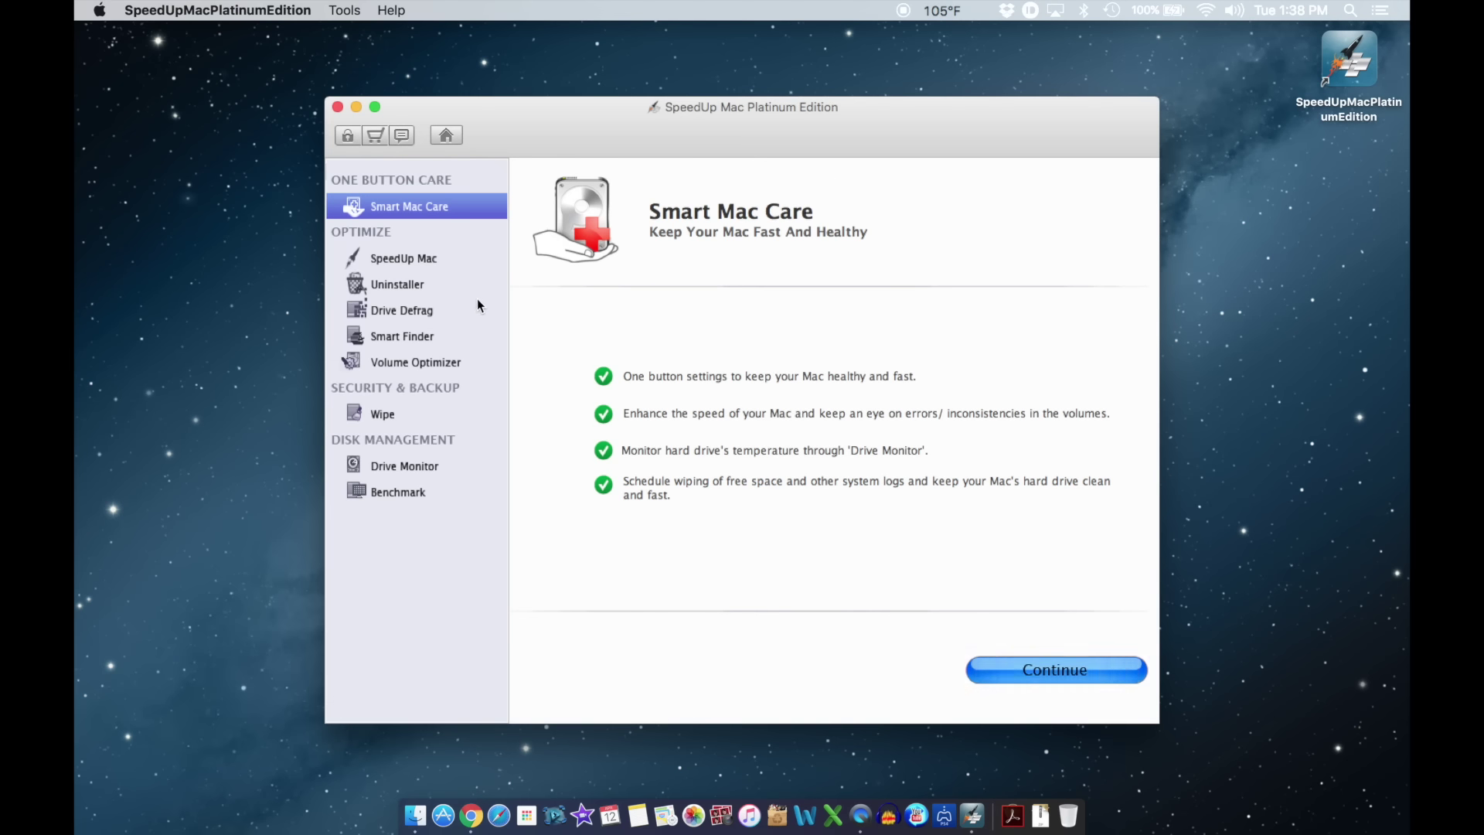
{"action": "left_click", "coordinate": [401, 258]}
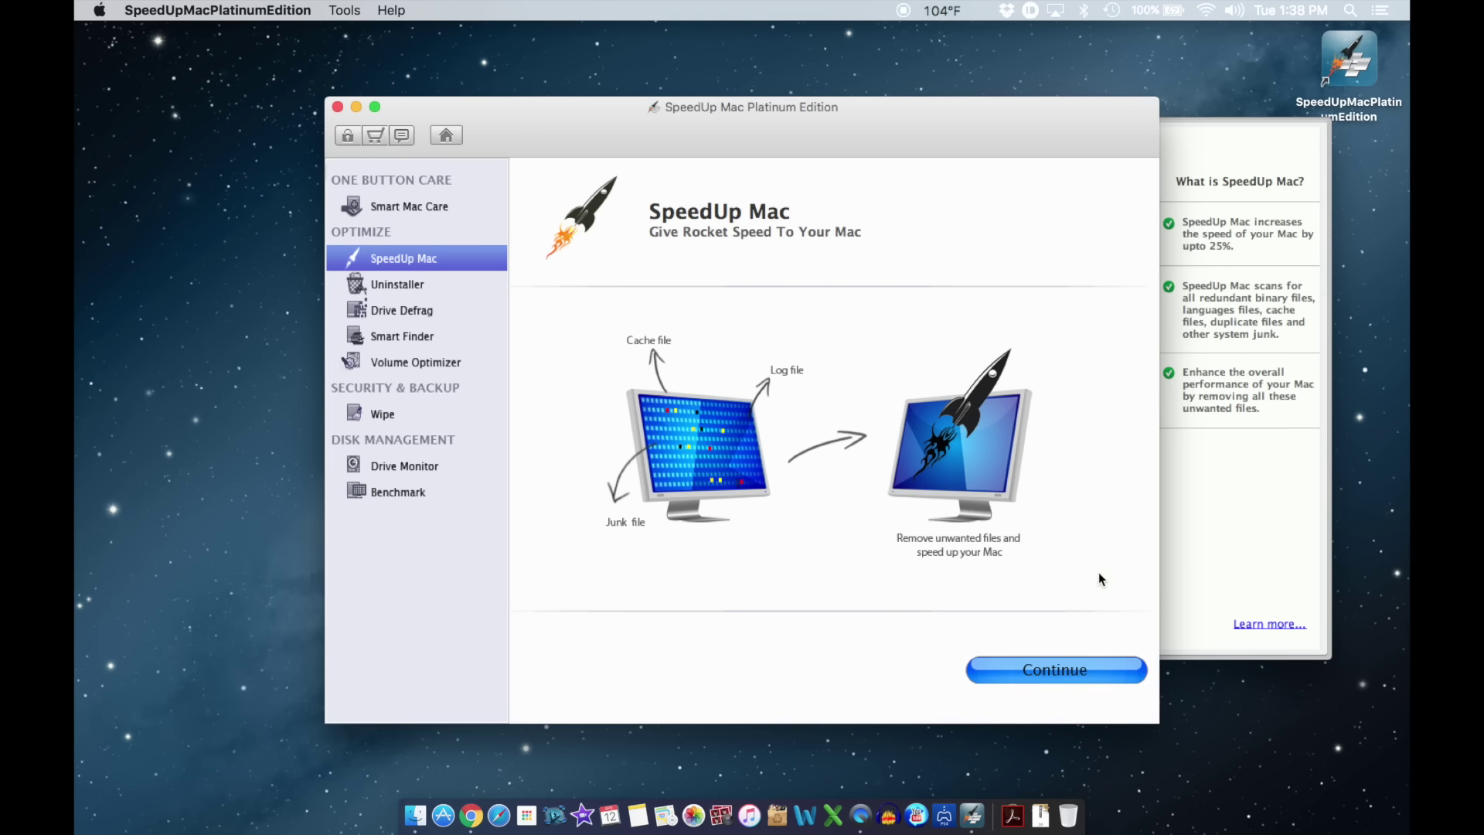
{"action": "left_click", "coordinate": [410, 291]}
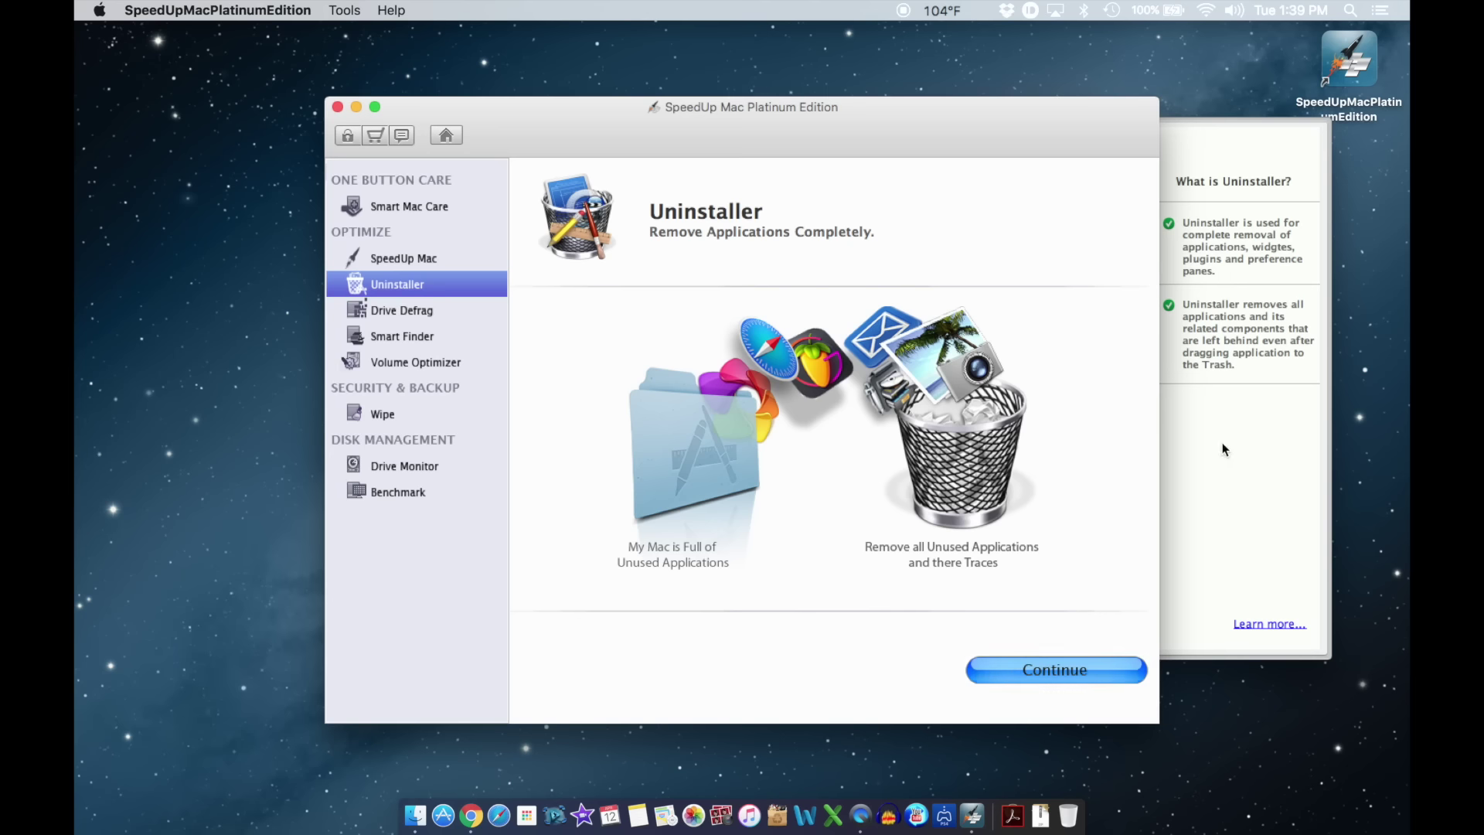
{"action": "left_click", "coordinate": [416, 310]}
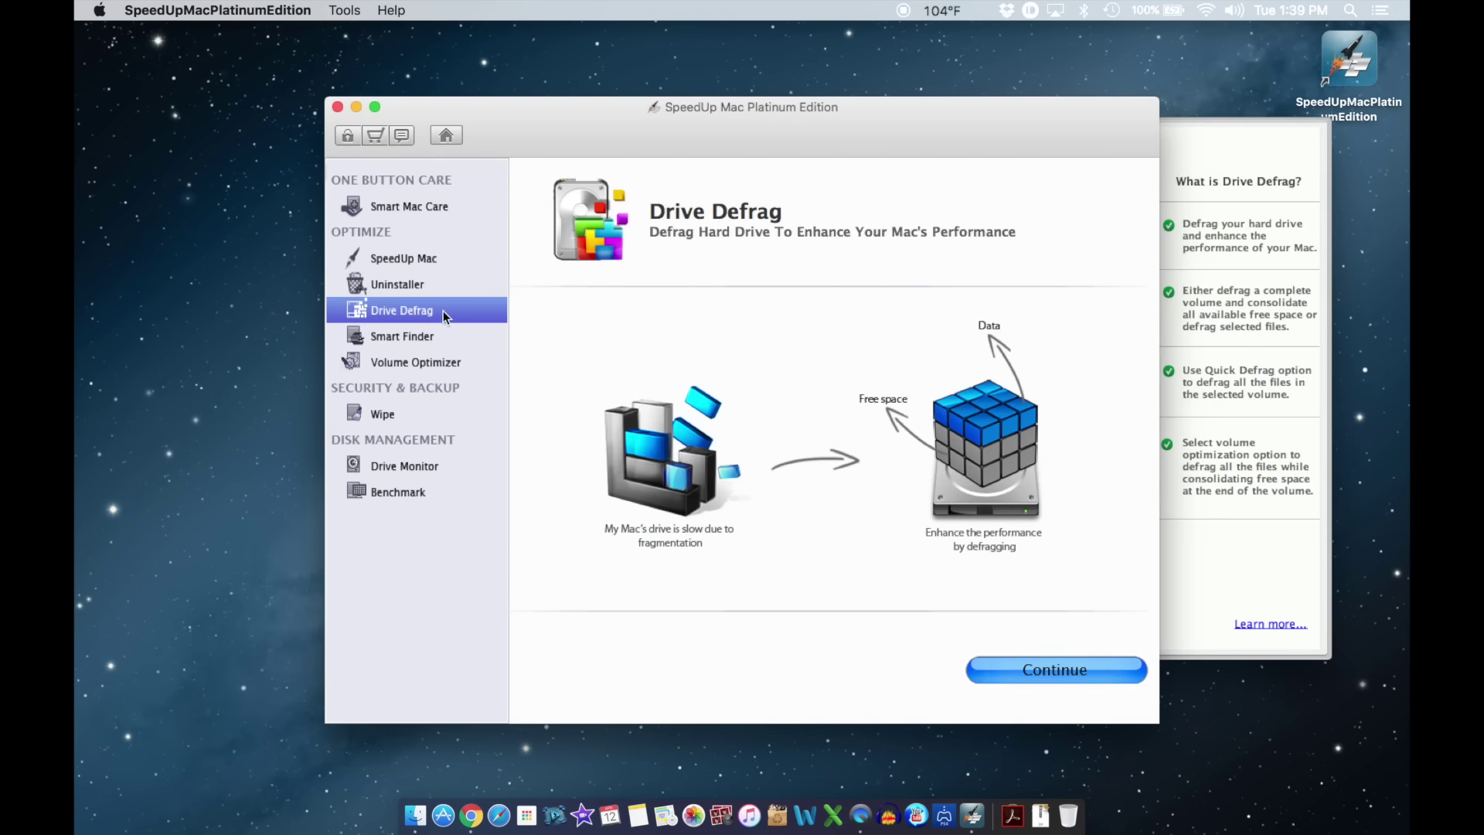
{"action": "left_click", "coordinate": [410, 338]}
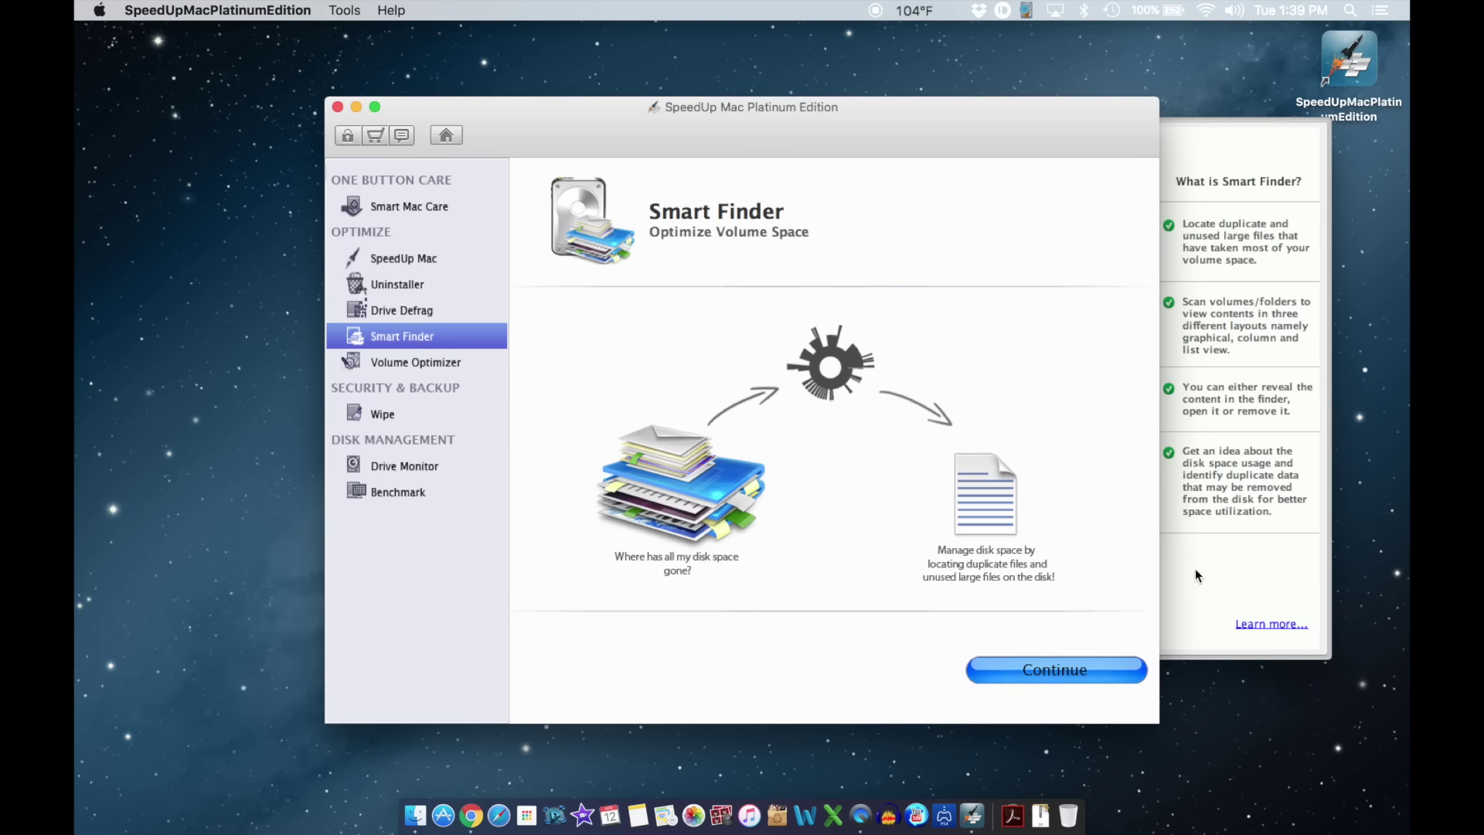
{"action": "left_click", "coordinate": [420, 363]}
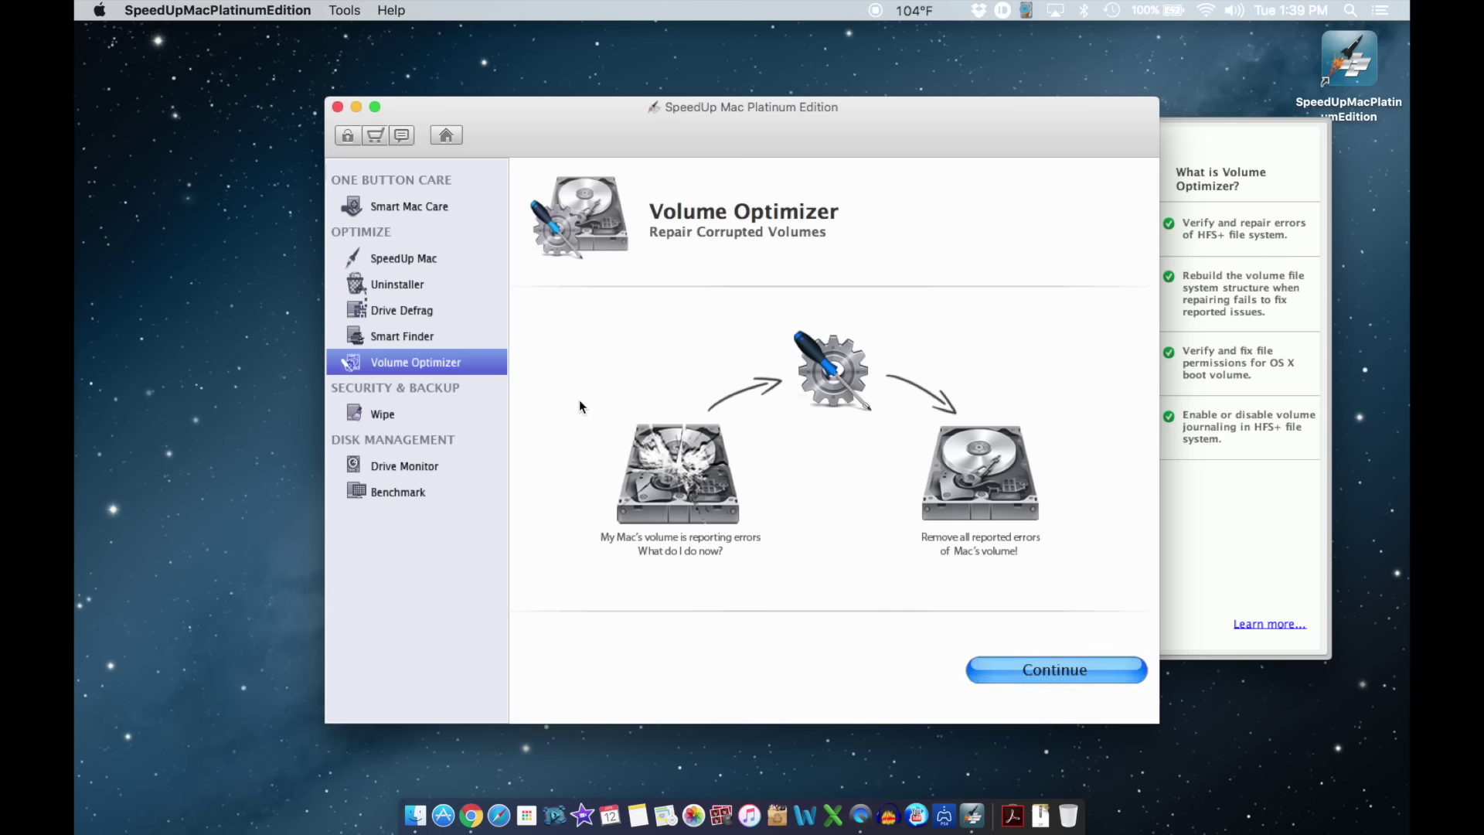
View the Wipe, Drive Monitor and Benchmark overviews, then launch the SpeedUp Mac junk cleaner.
{"action": "left_click", "coordinate": [391, 416]}
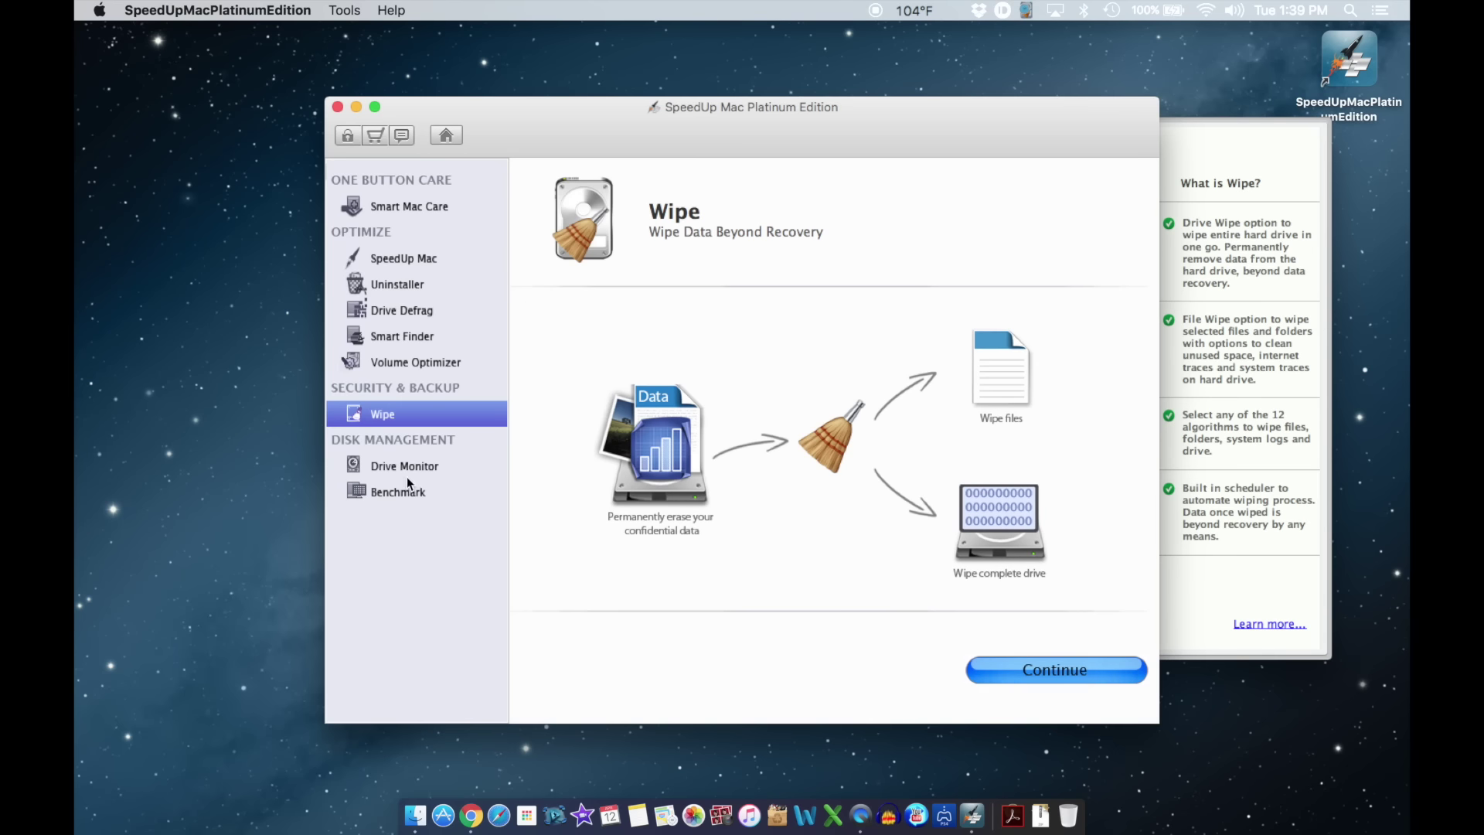
{"action": "left_click", "coordinate": [410, 466]}
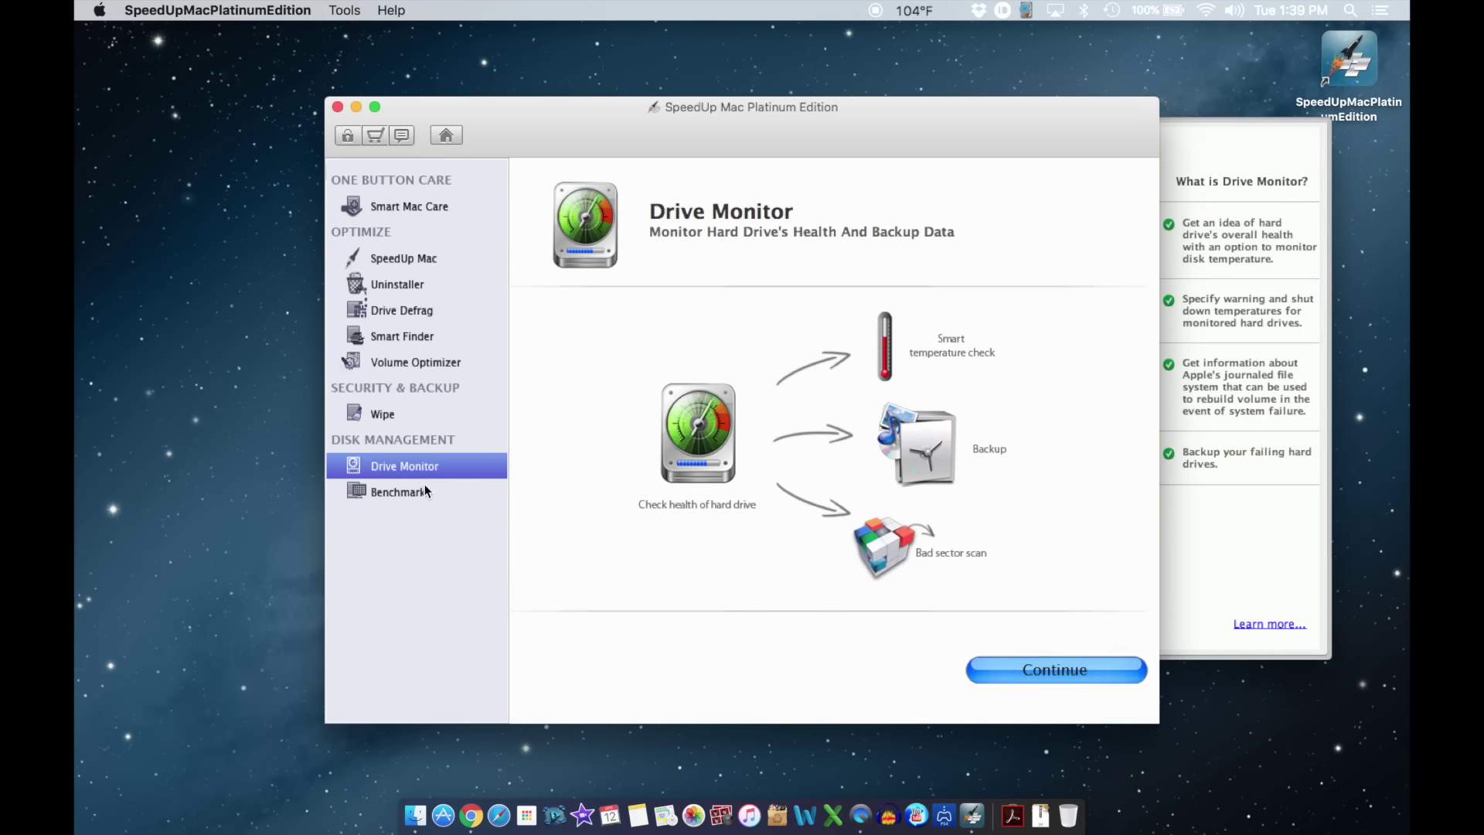
{"action": "left_click", "coordinate": [407, 490]}
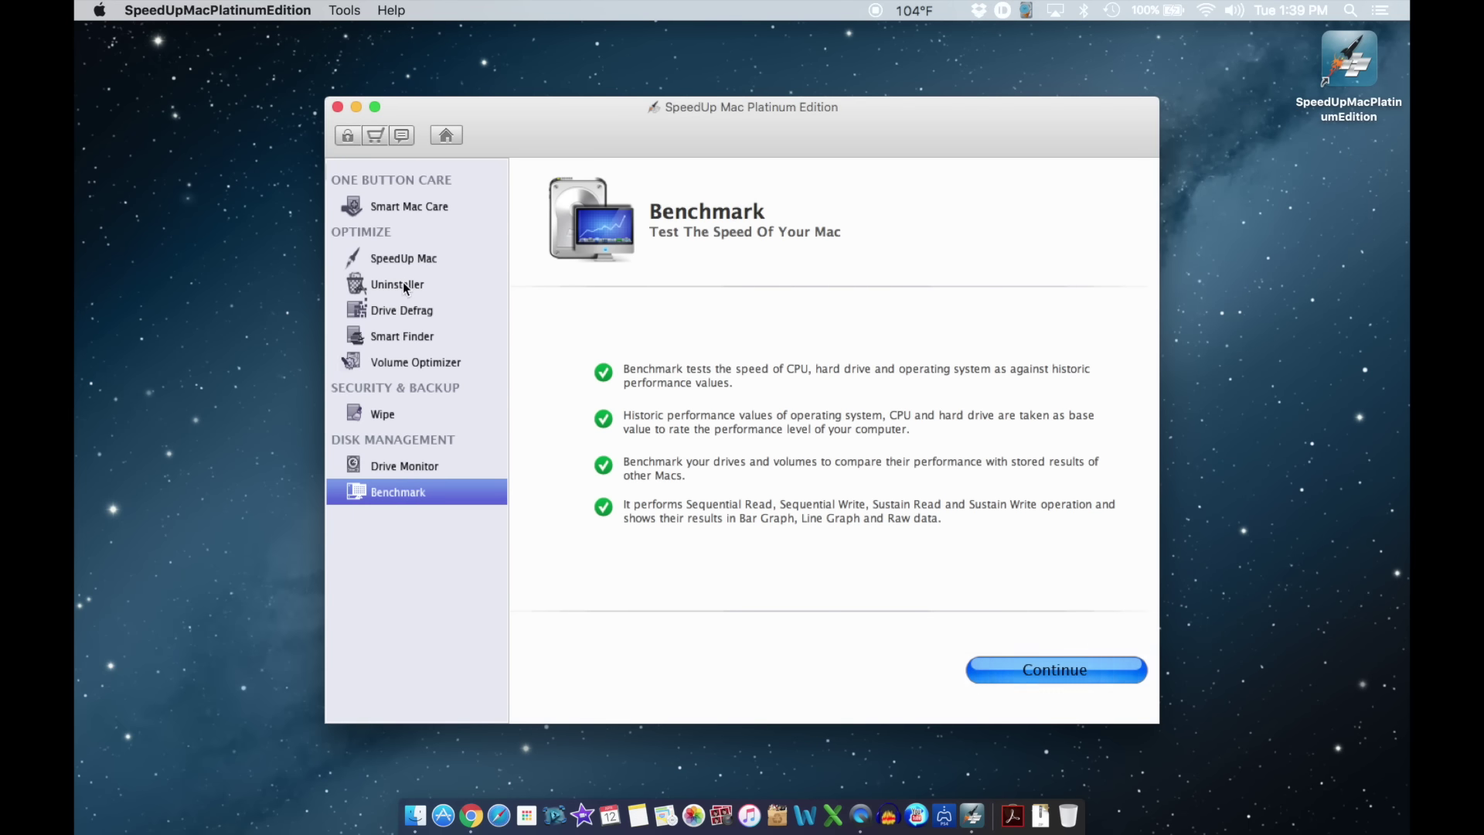
{"action": "left_click", "coordinate": [408, 258]}
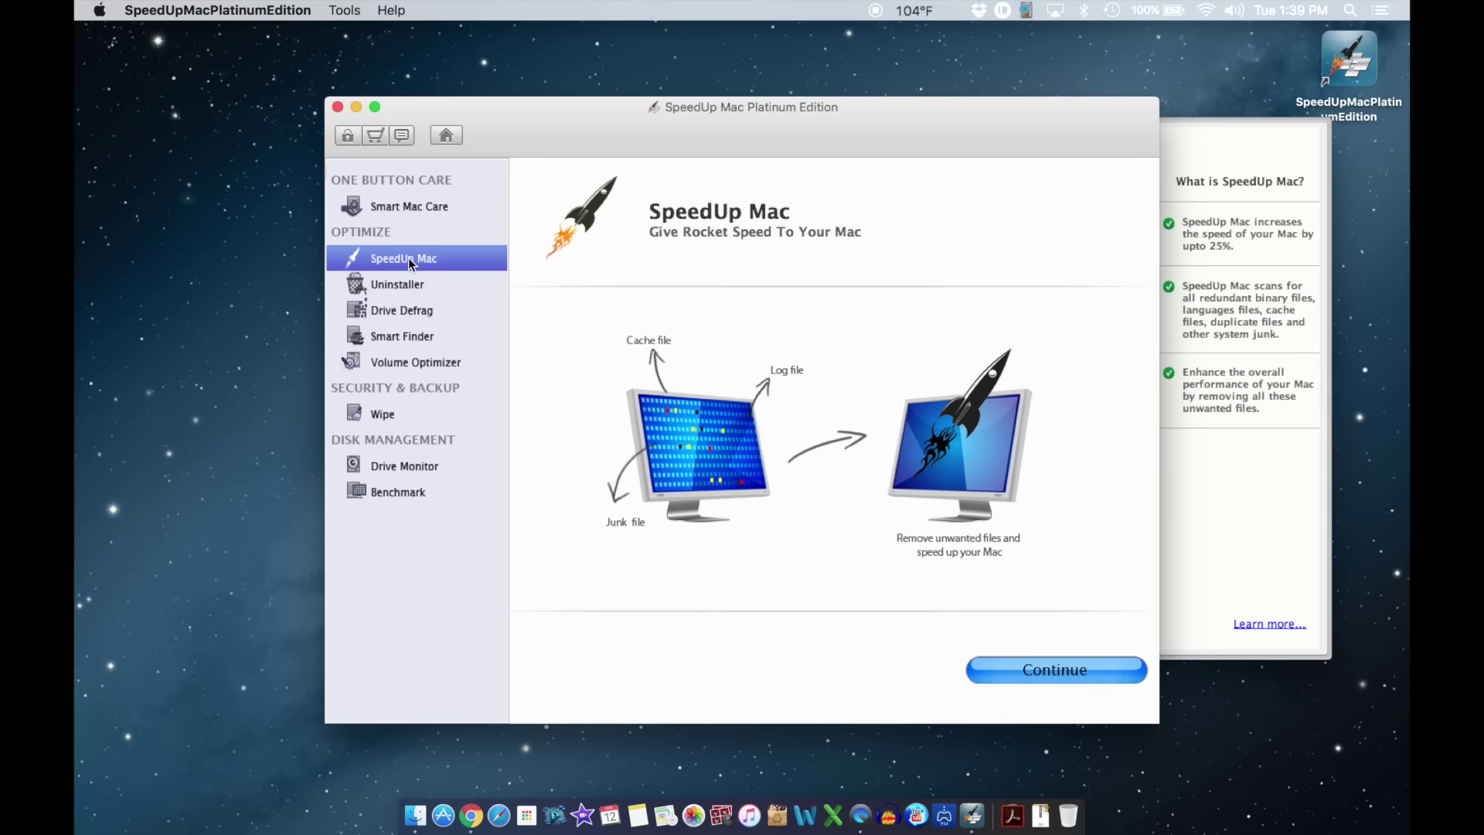
{"action": "left_click", "coordinate": [1058, 667]}
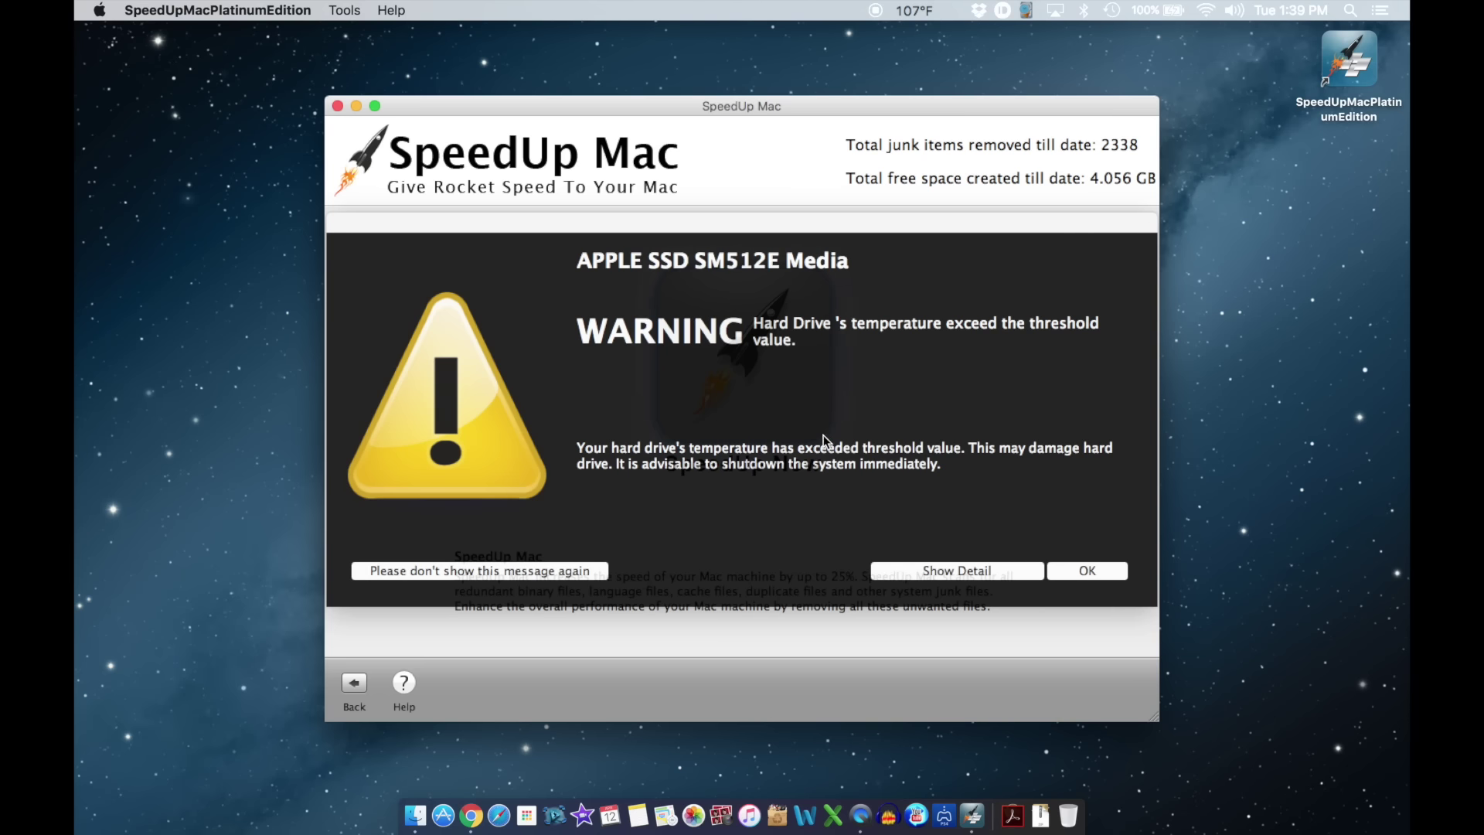
Dismiss the drive temperature warning and run a Recommended junk scan of the boot volume.
{"action": "left_click", "coordinate": [576, 571]}
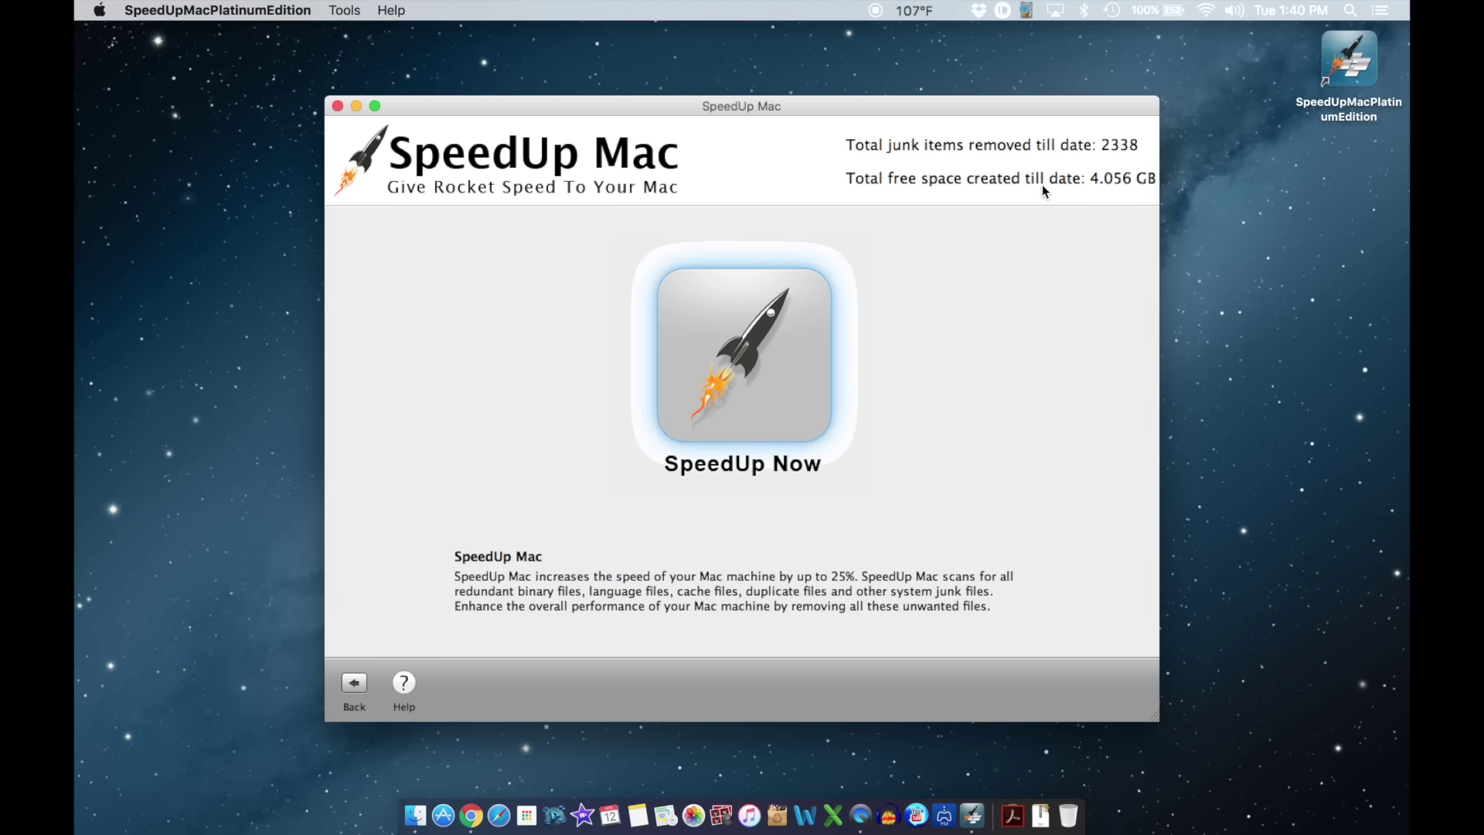
{"action": "left_click", "coordinate": [731, 382]}
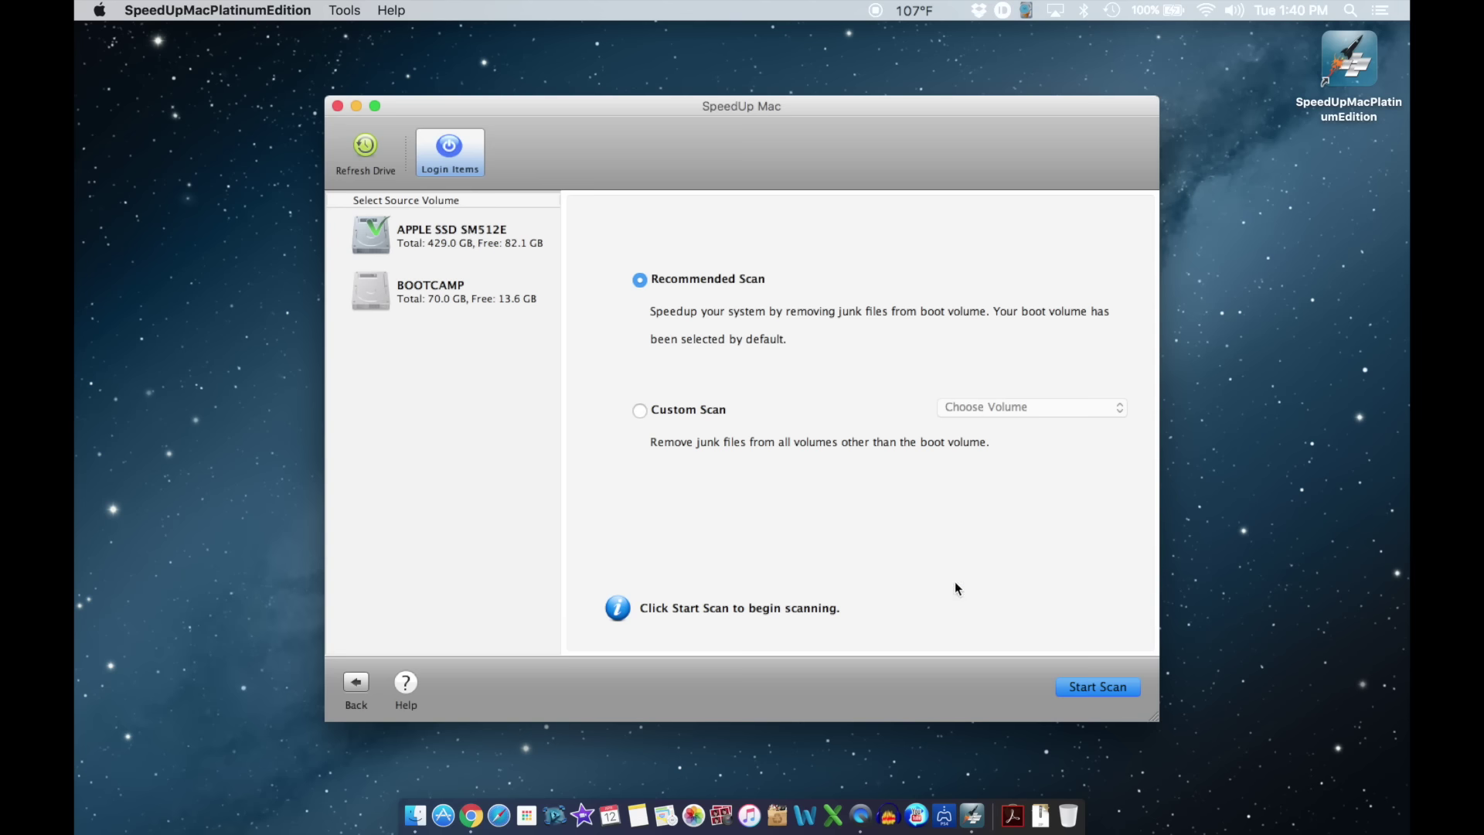
{"action": "left_click", "coordinate": [1116, 693]}
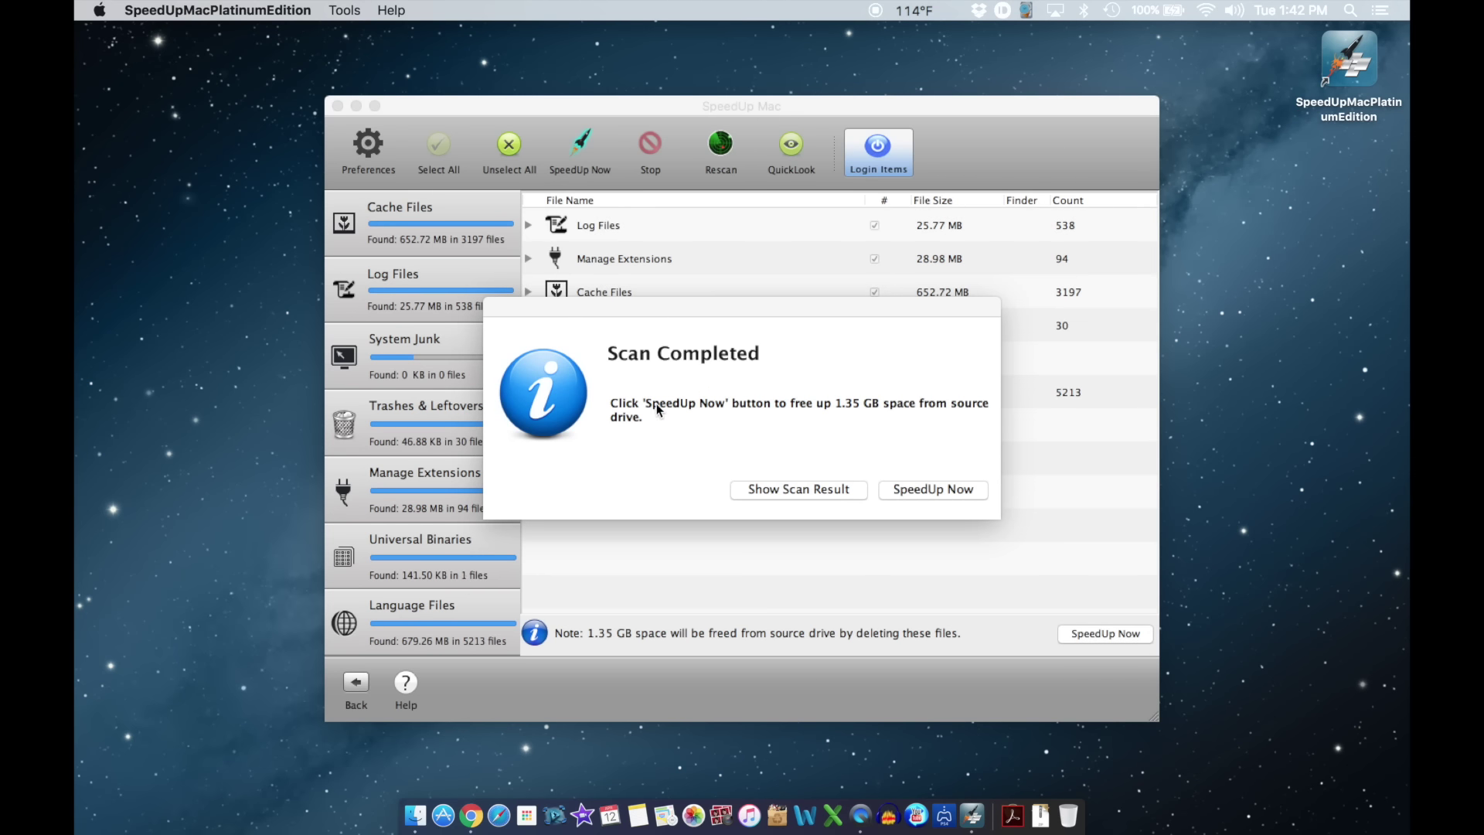
Delete the 1.35 GB of junk the scan found and close the cleanup summary.
{"action": "left_click", "coordinate": [924, 491]}
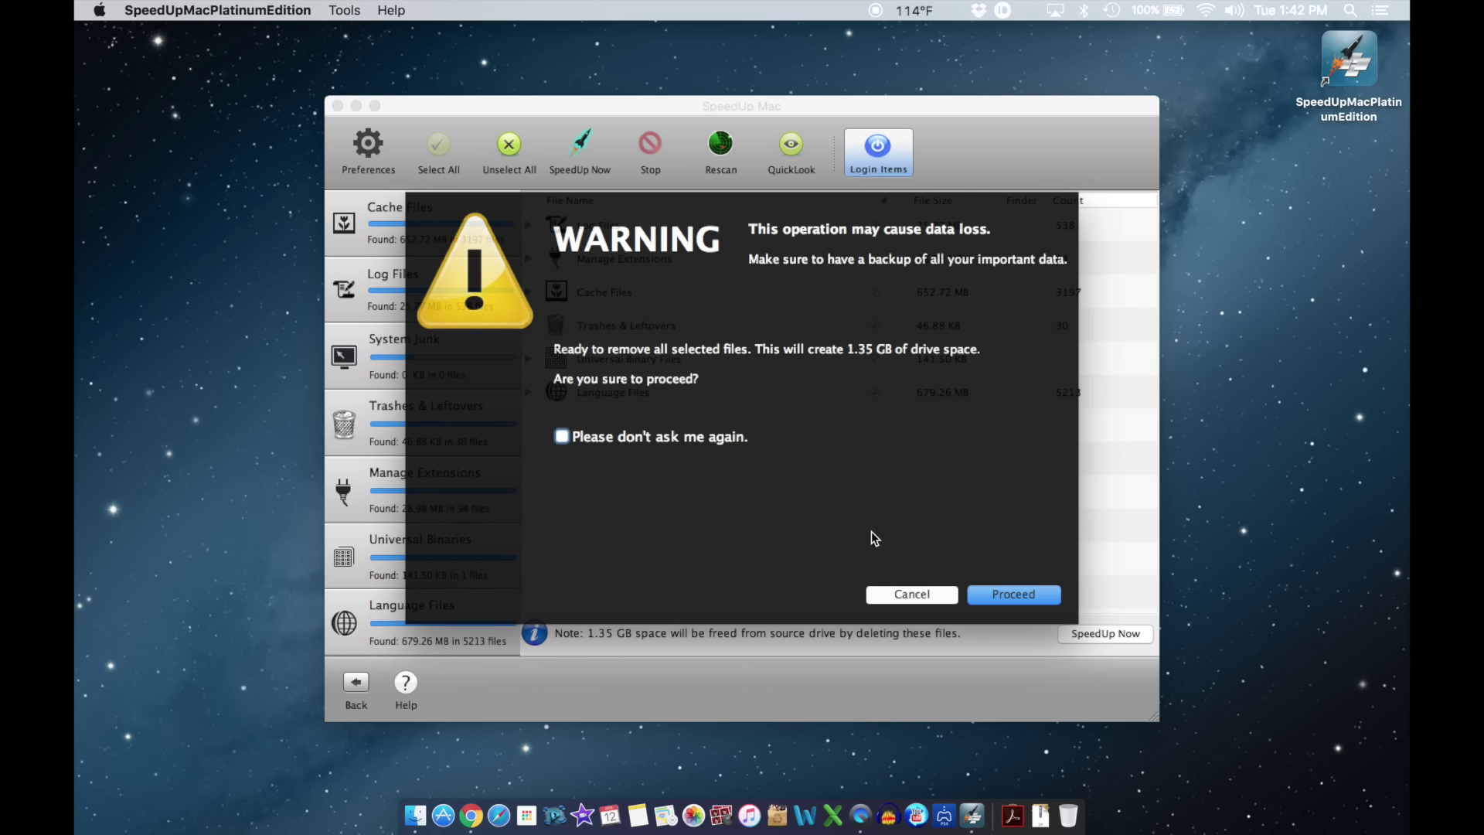
{"action": "left_click", "coordinate": [1014, 594]}
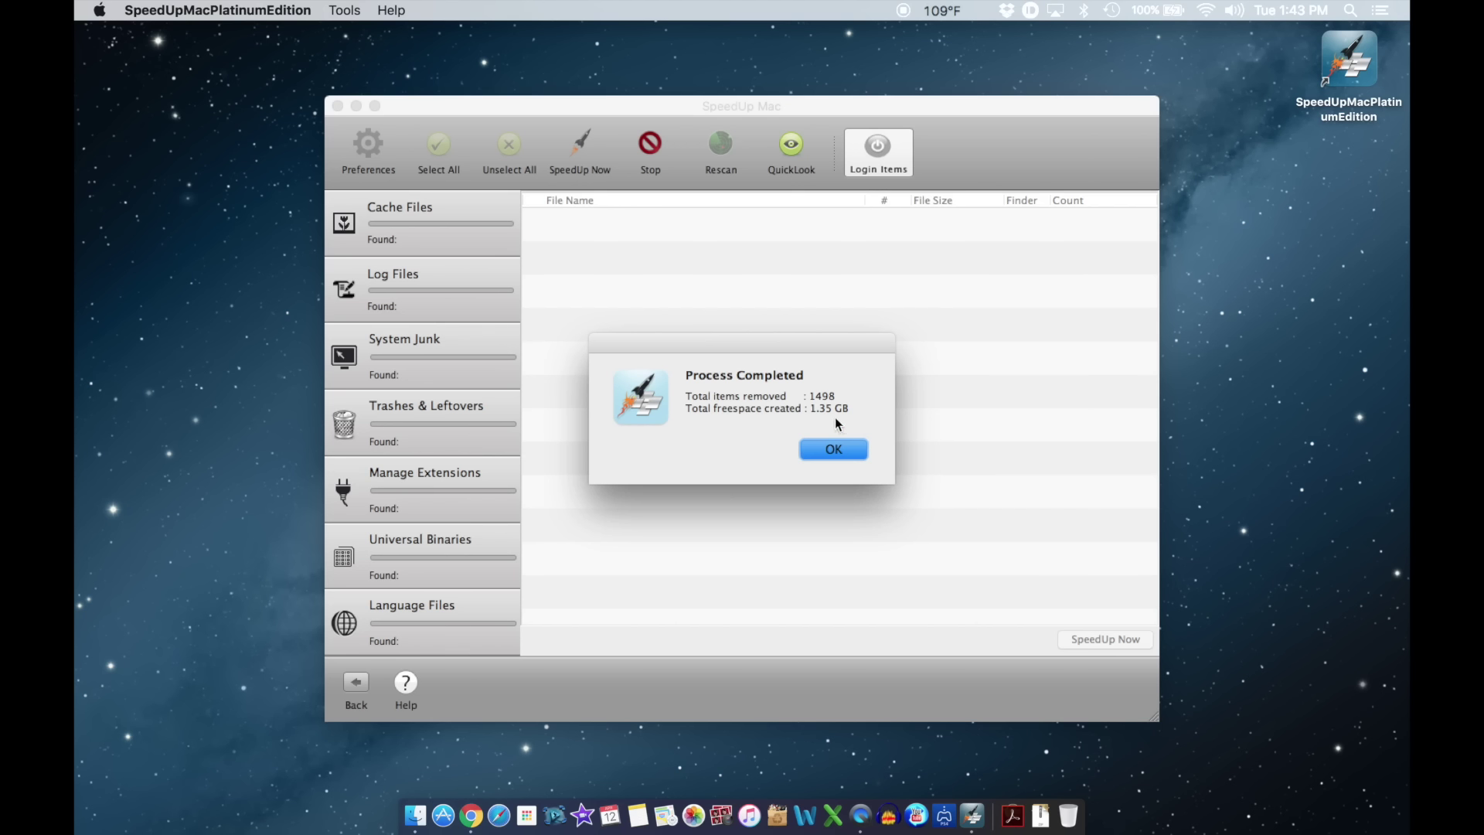
{"action": "left_click", "coordinate": [833, 451]}
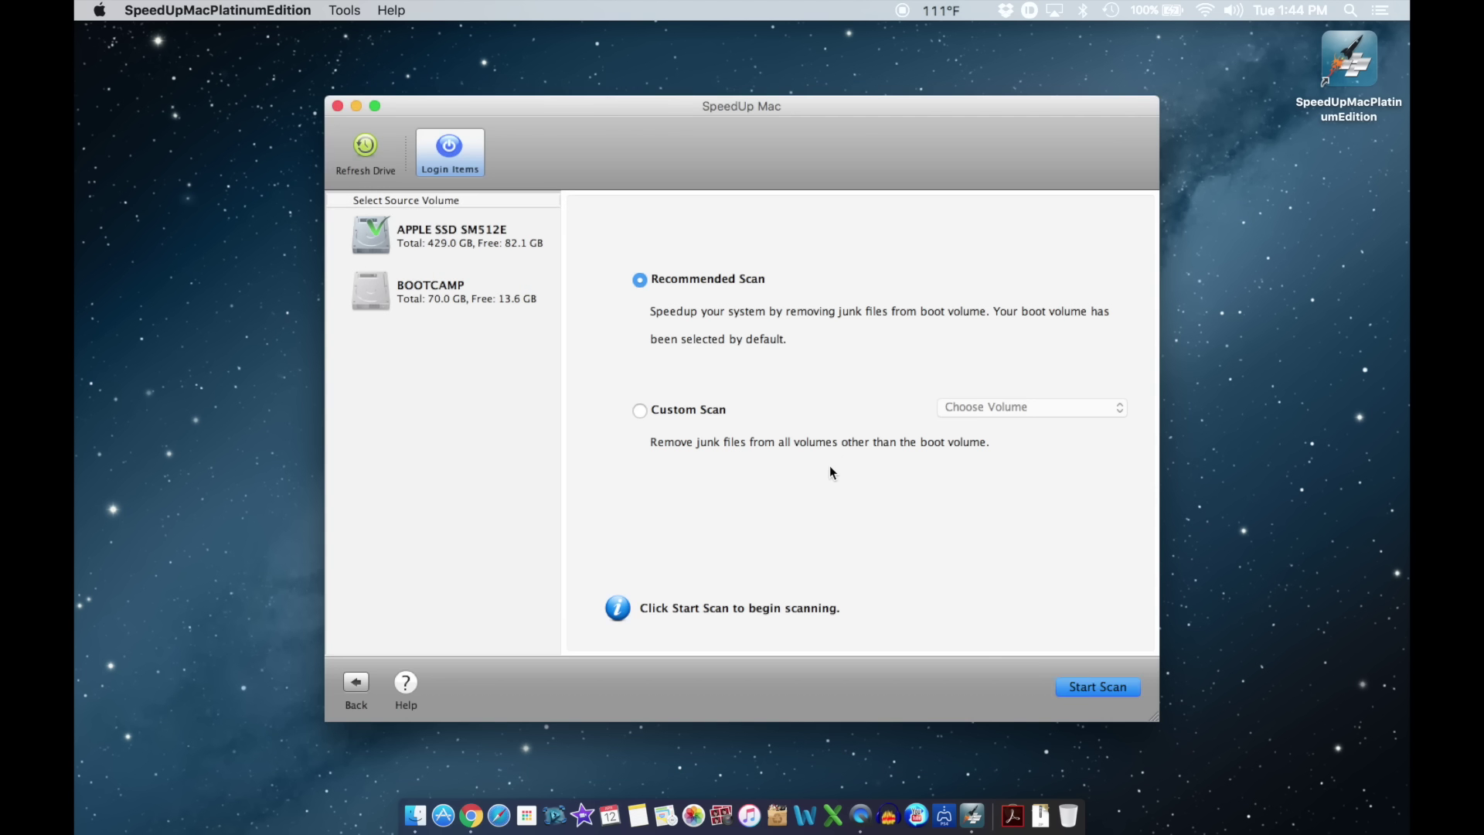
Return to the main window and start the Uninstaller tool.
{"action": "left_click", "coordinate": [355, 684]}
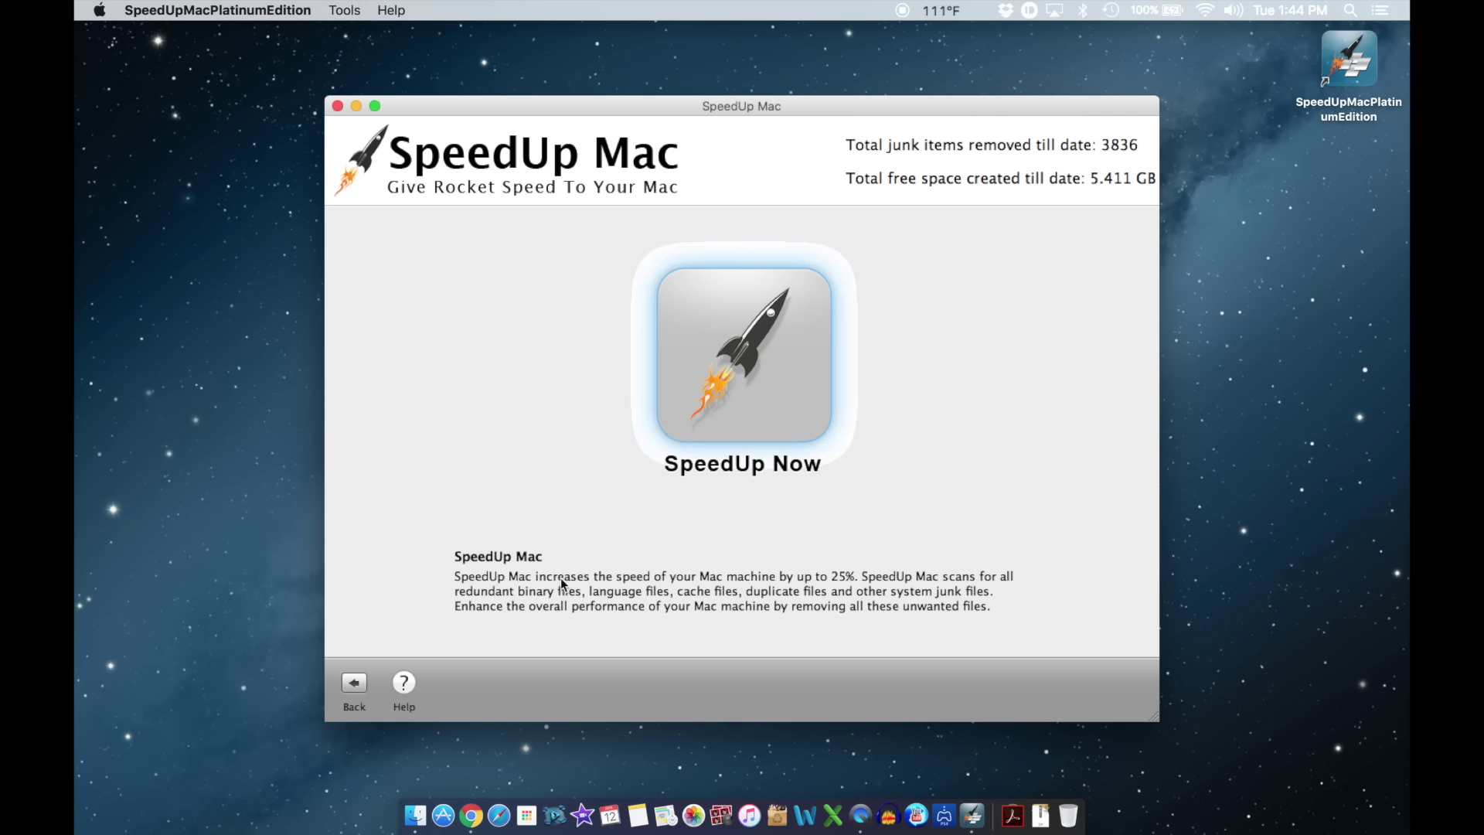
{"action": "left_click", "coordinate": [354, 683]}
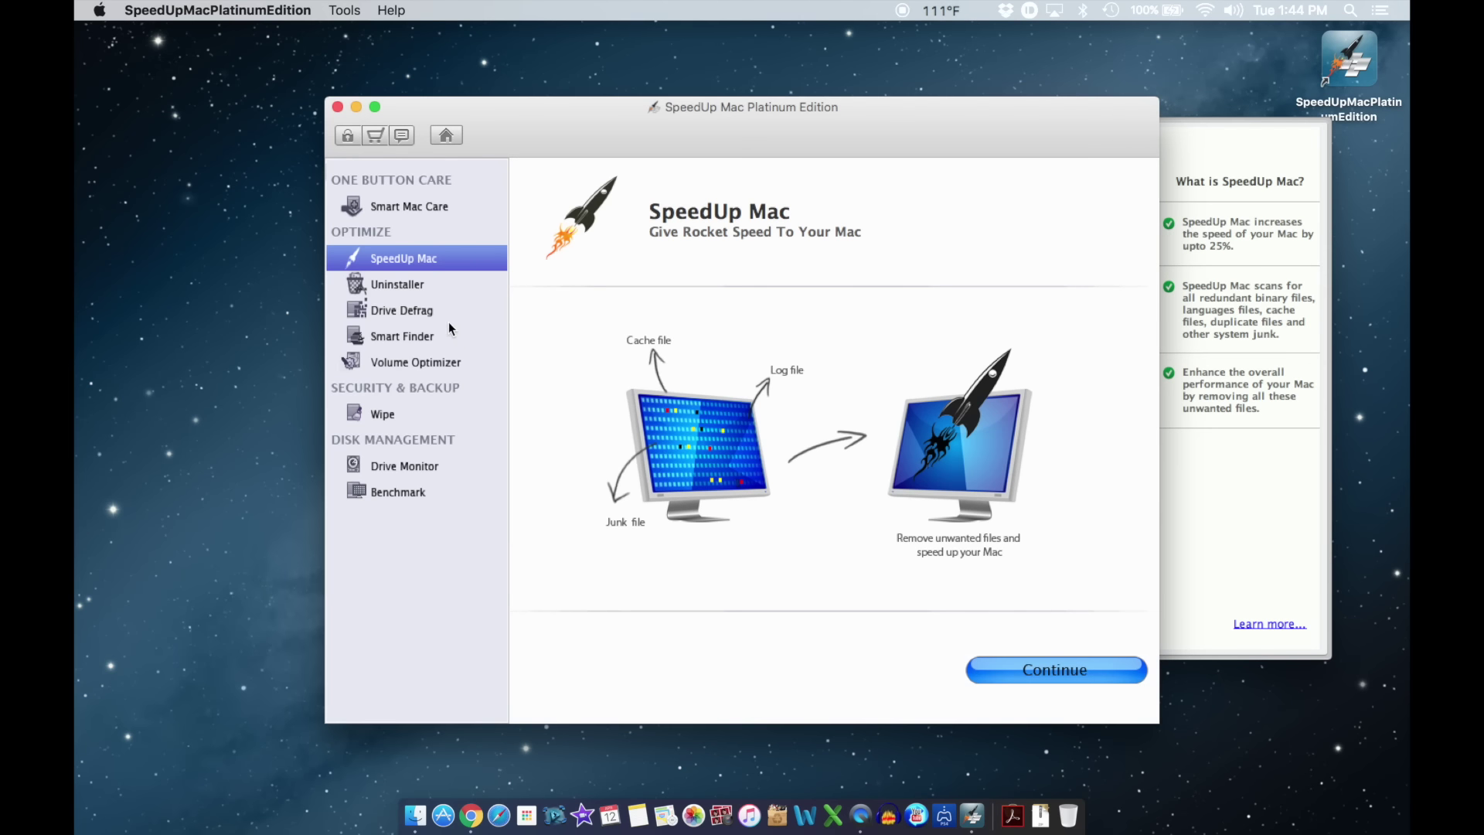
{"action": "left_click", "coordinate": [413, 286]}
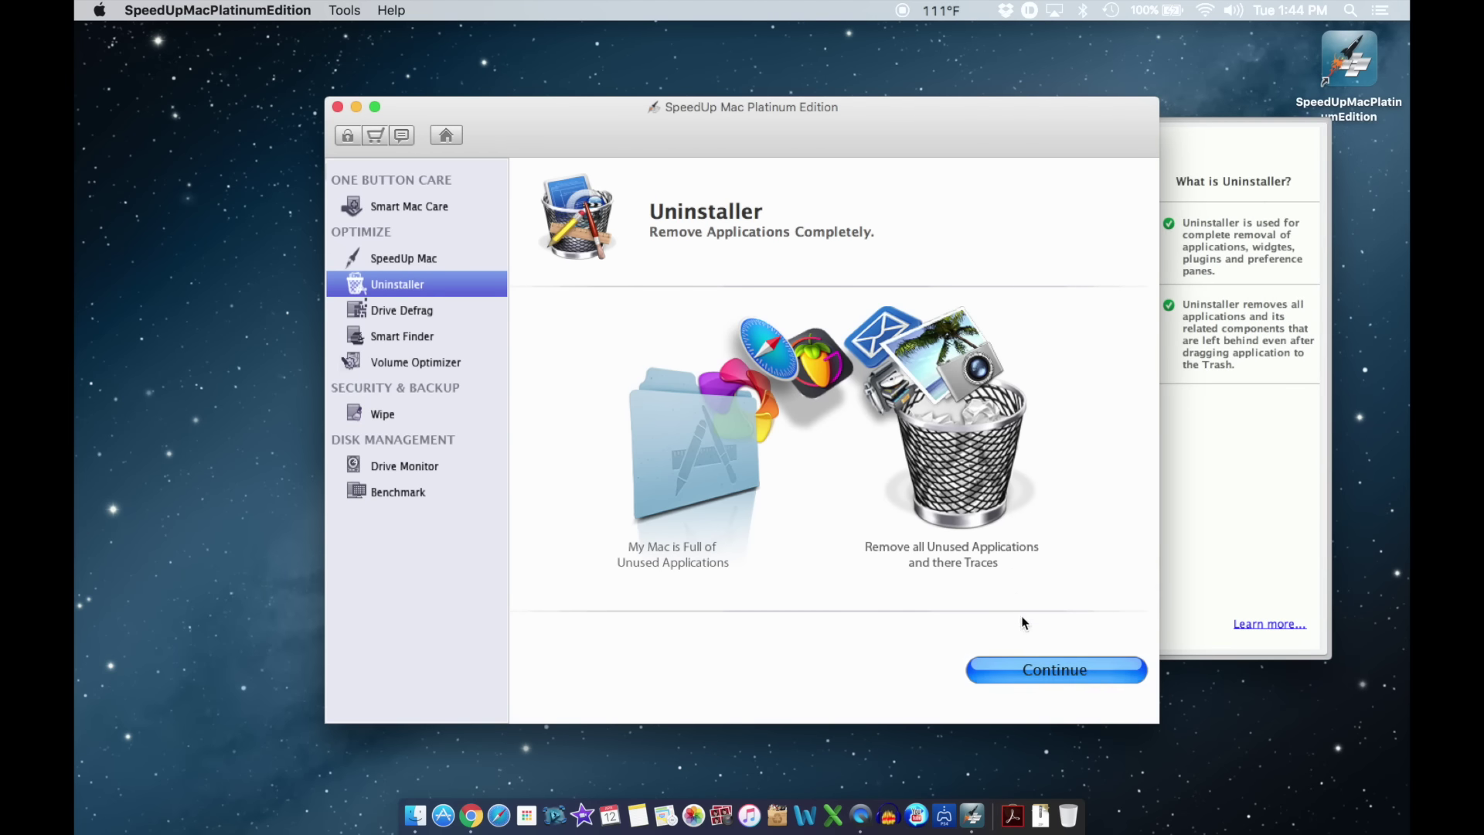
{"action": "left_click", "coordinate": [1048, 671]}
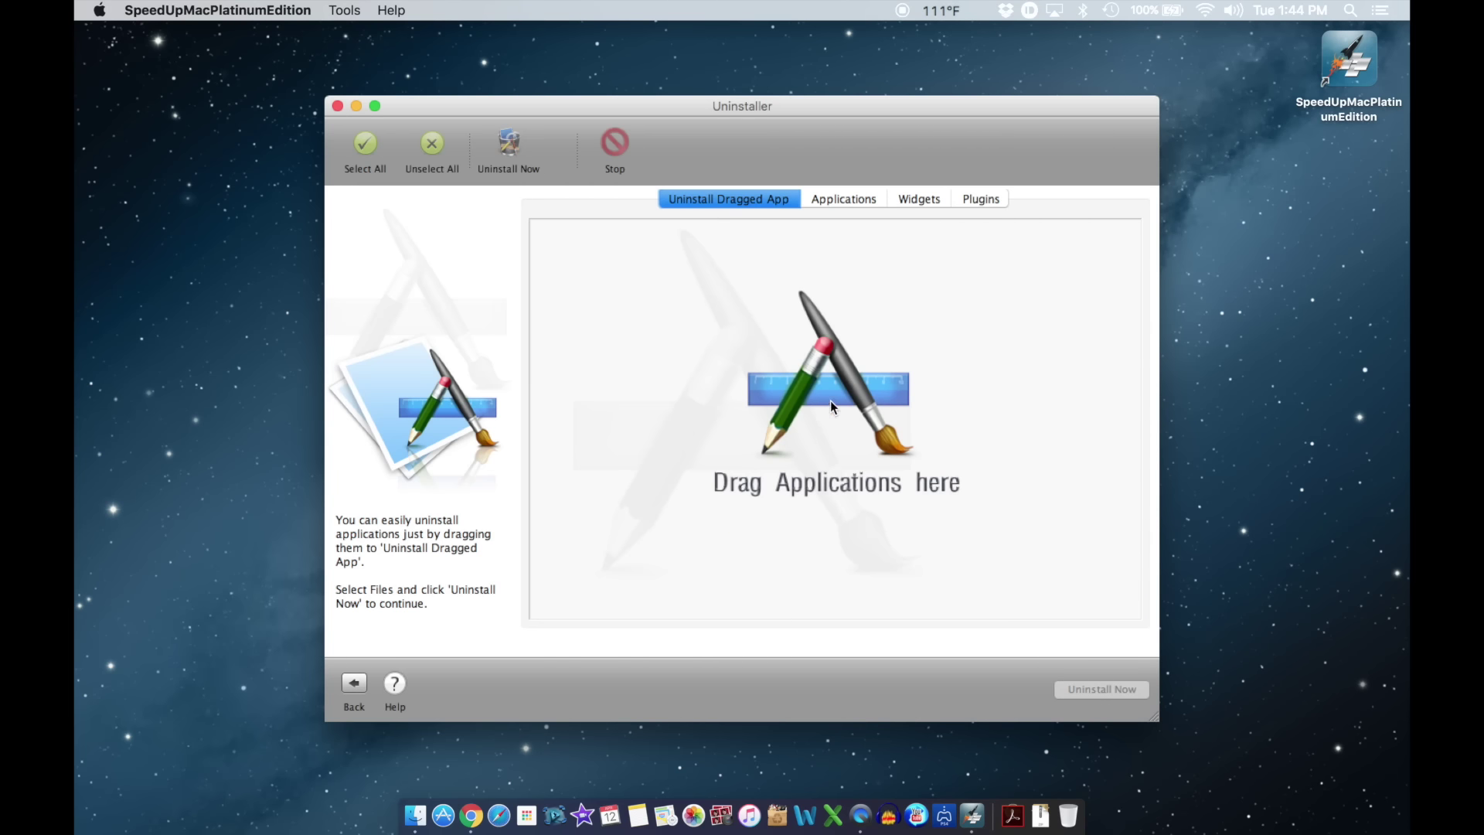
Find Gimp.app in the installed applications list and mark it for removal.
{"action": "left_click", "coordinate": [841, 196]}
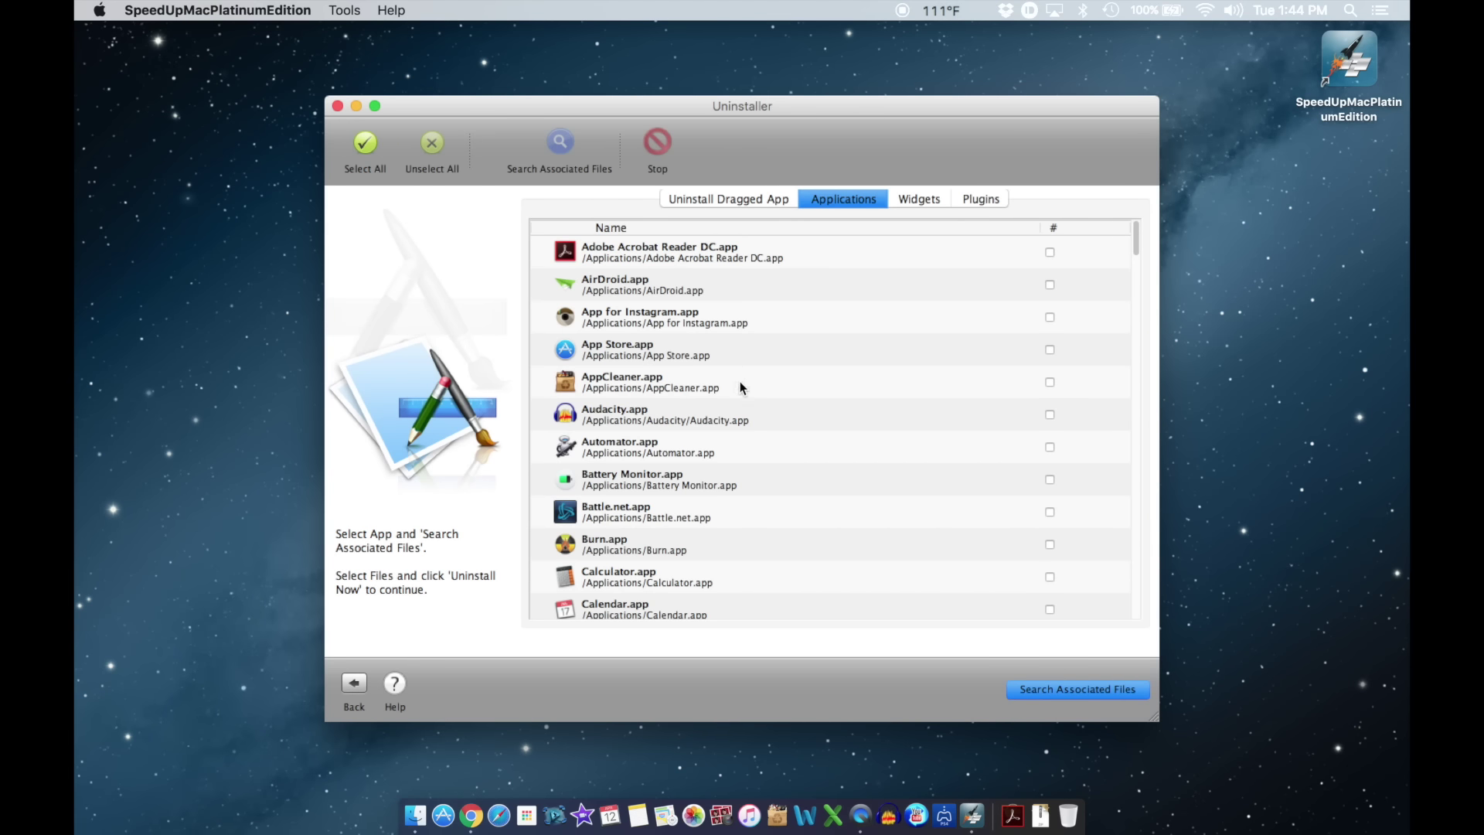
{"action": "scroll", "coordinate": [740, 382], "scroll_direction": "down", "scroll_amount": 10}
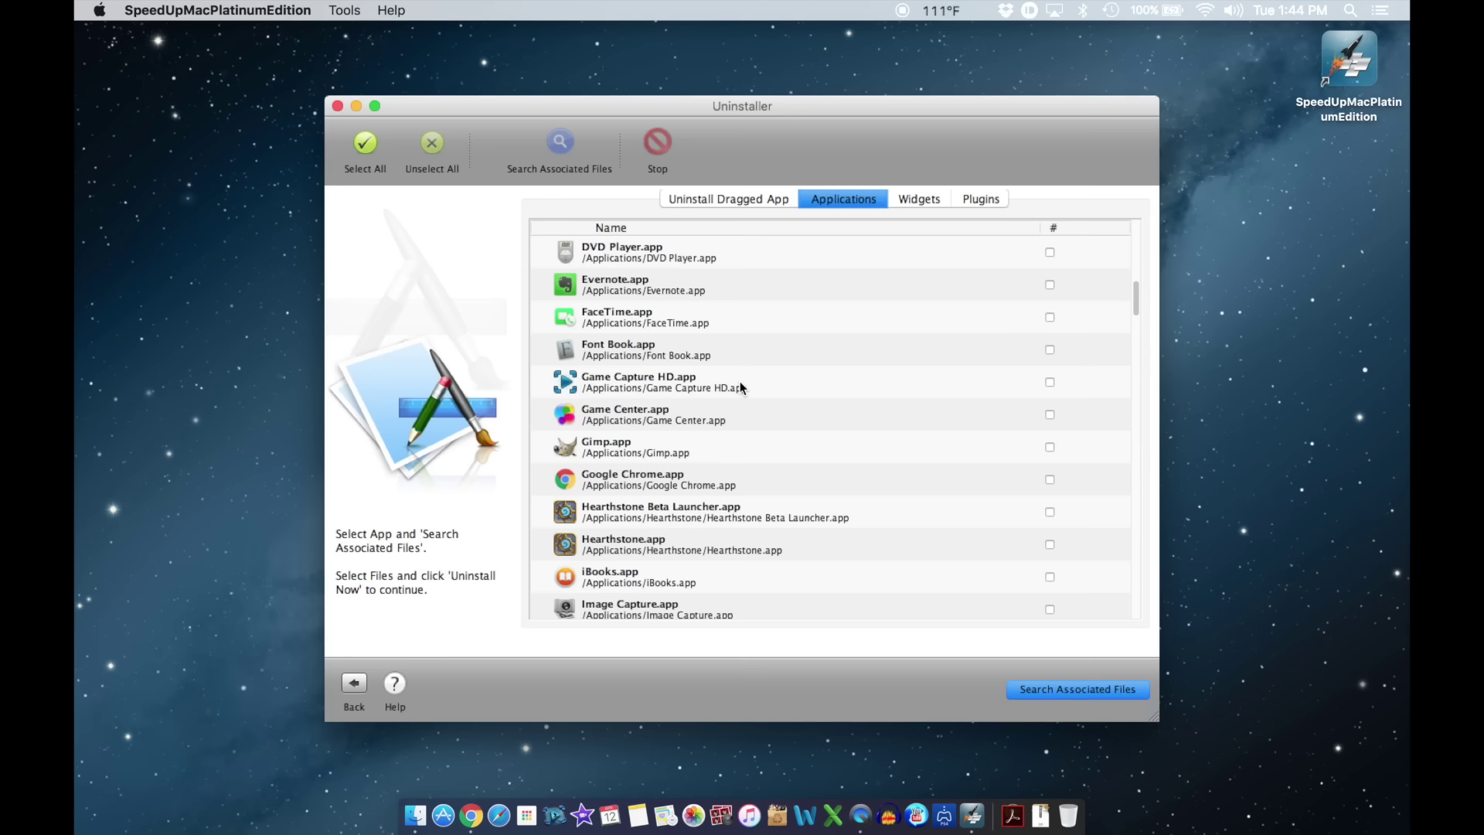
{"action": "scroll", "coordinate": [740, 382], "scroll_direction": "down", "scroll_amount": 4}
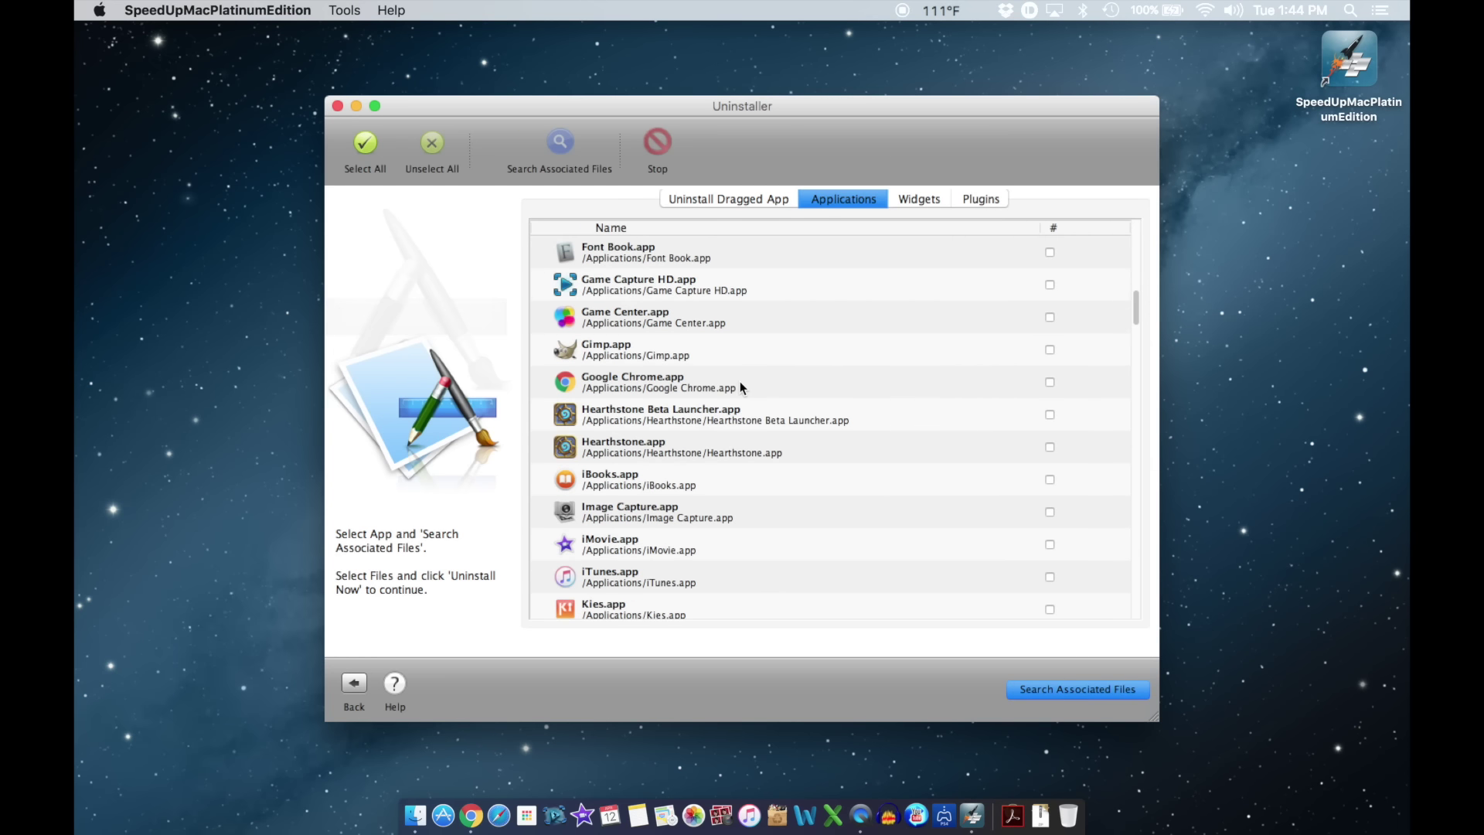
{"action": "scroll", "coordinate": [740, 382], "scroll_direction": "down", "scroll_amount": 1}
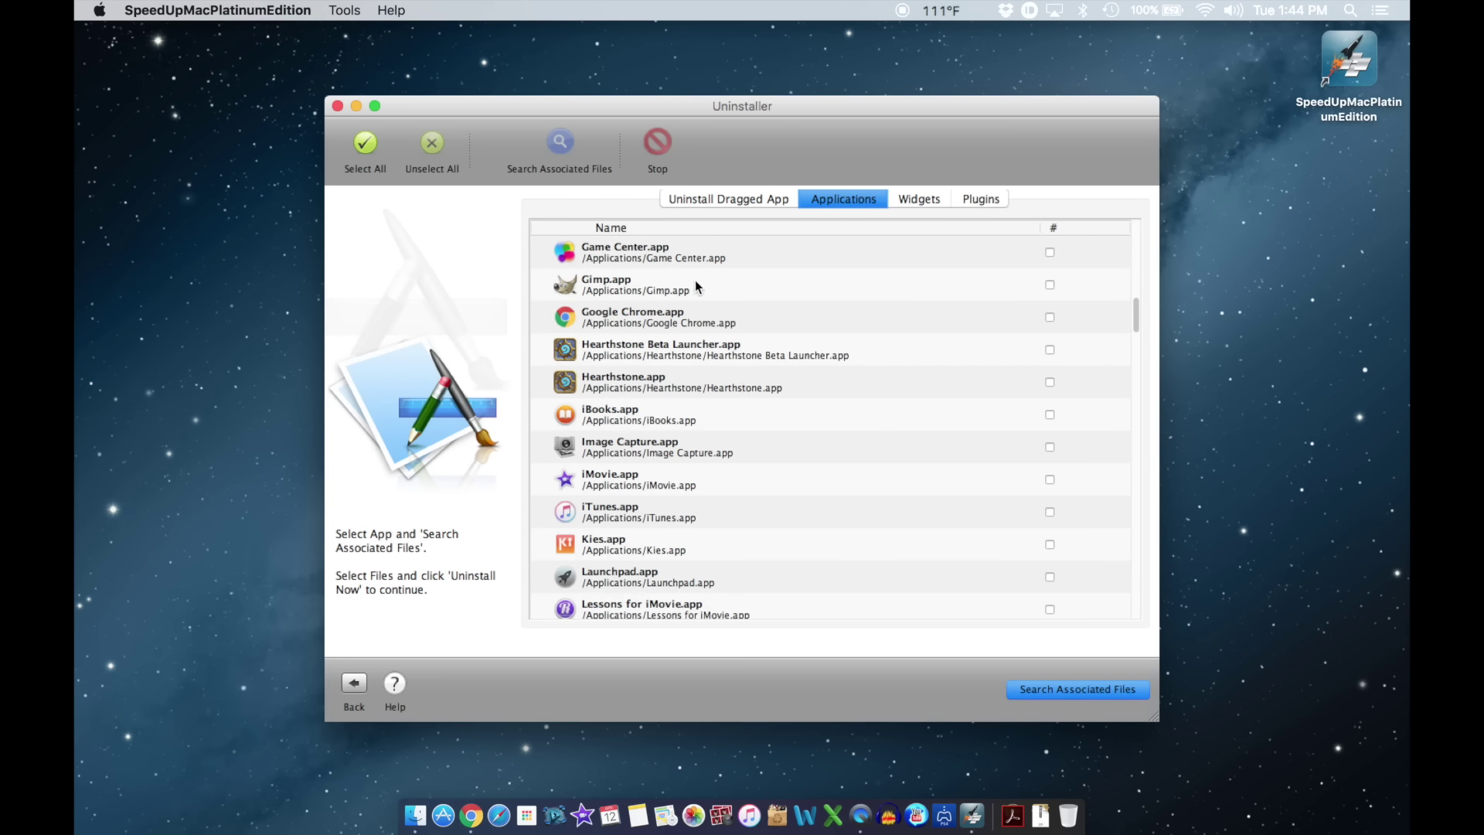
{"action": "left_click", "coordinate": [1052, 283]}
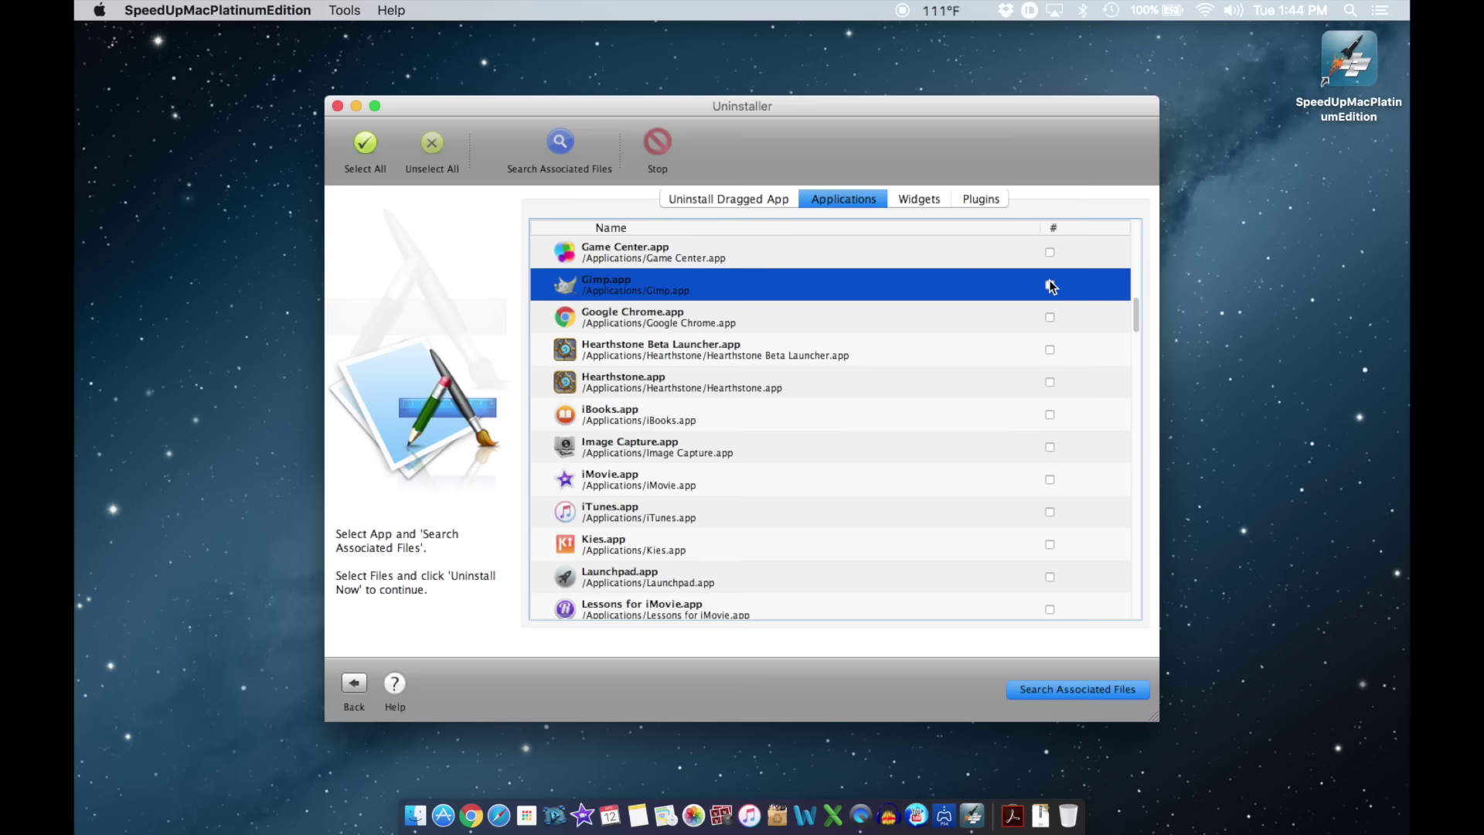
{"action": "left_click", "coordinate": [1049, 285]}
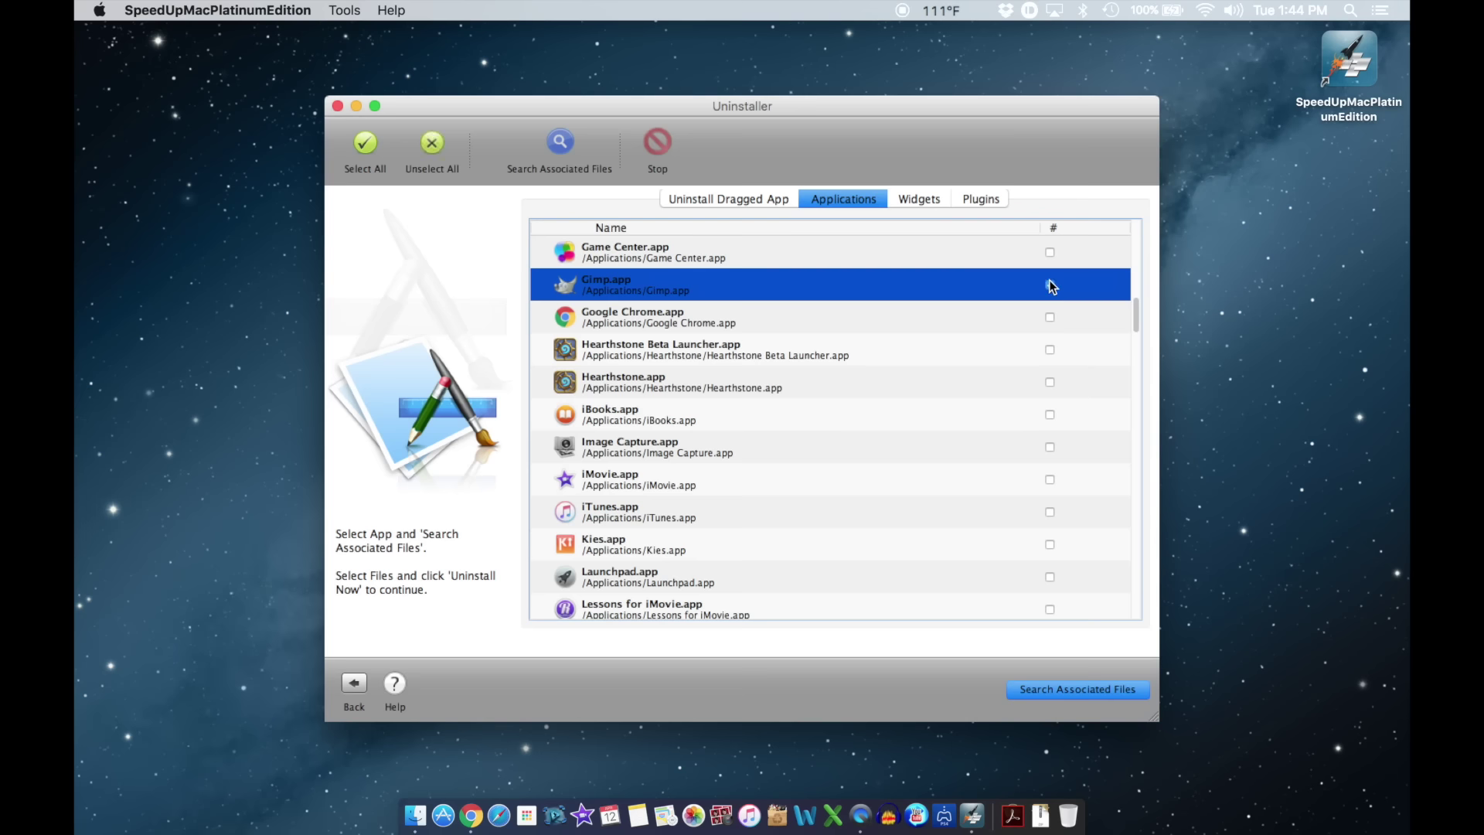
Uninstall Gimp.app (269.09 MB) together with its associated files.
{"action": "left_click", "coordinate": [1083, 690]}
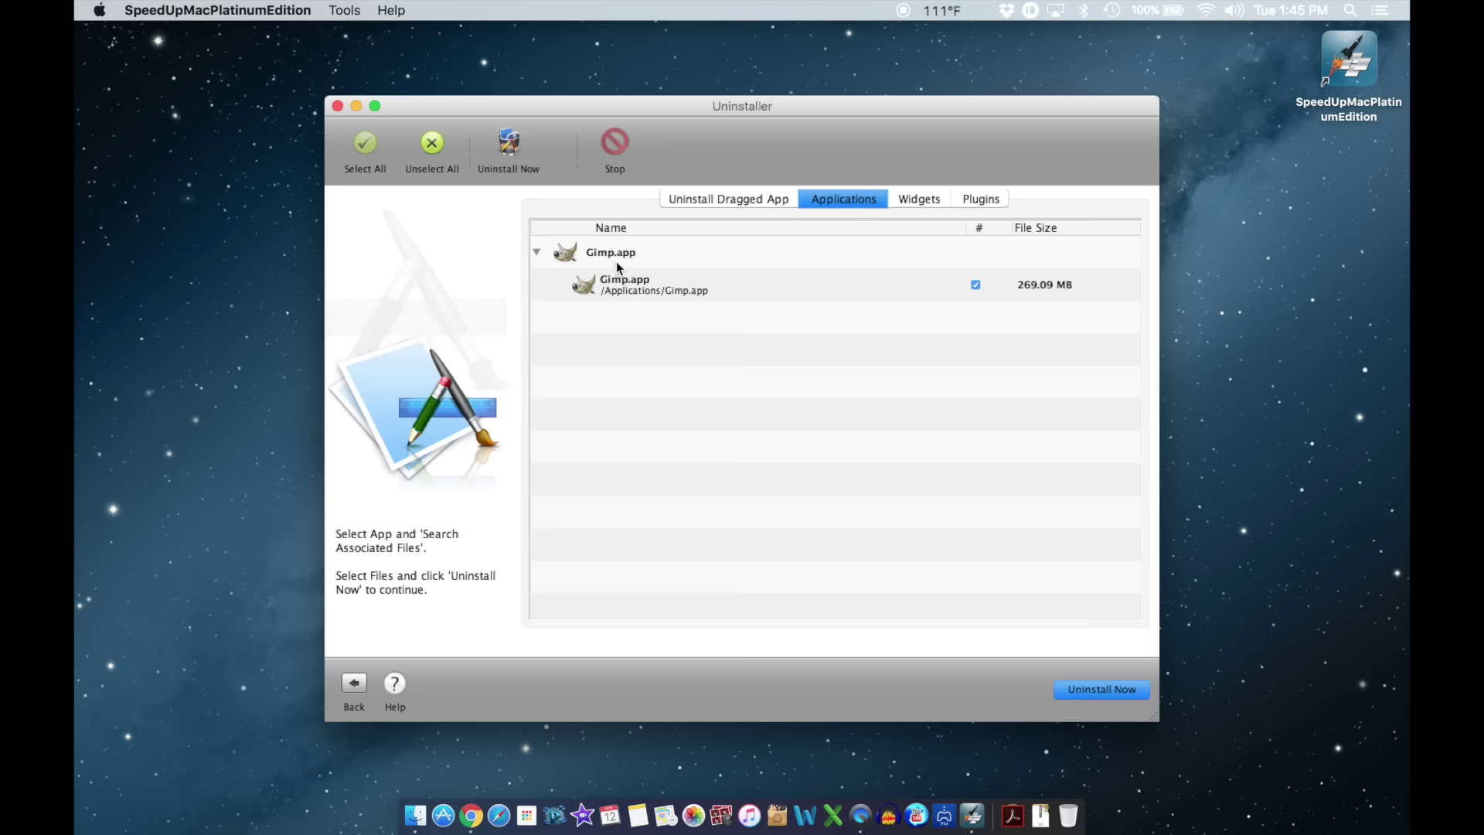
{"action": "left_click", "coordinate": [1110, 689]}
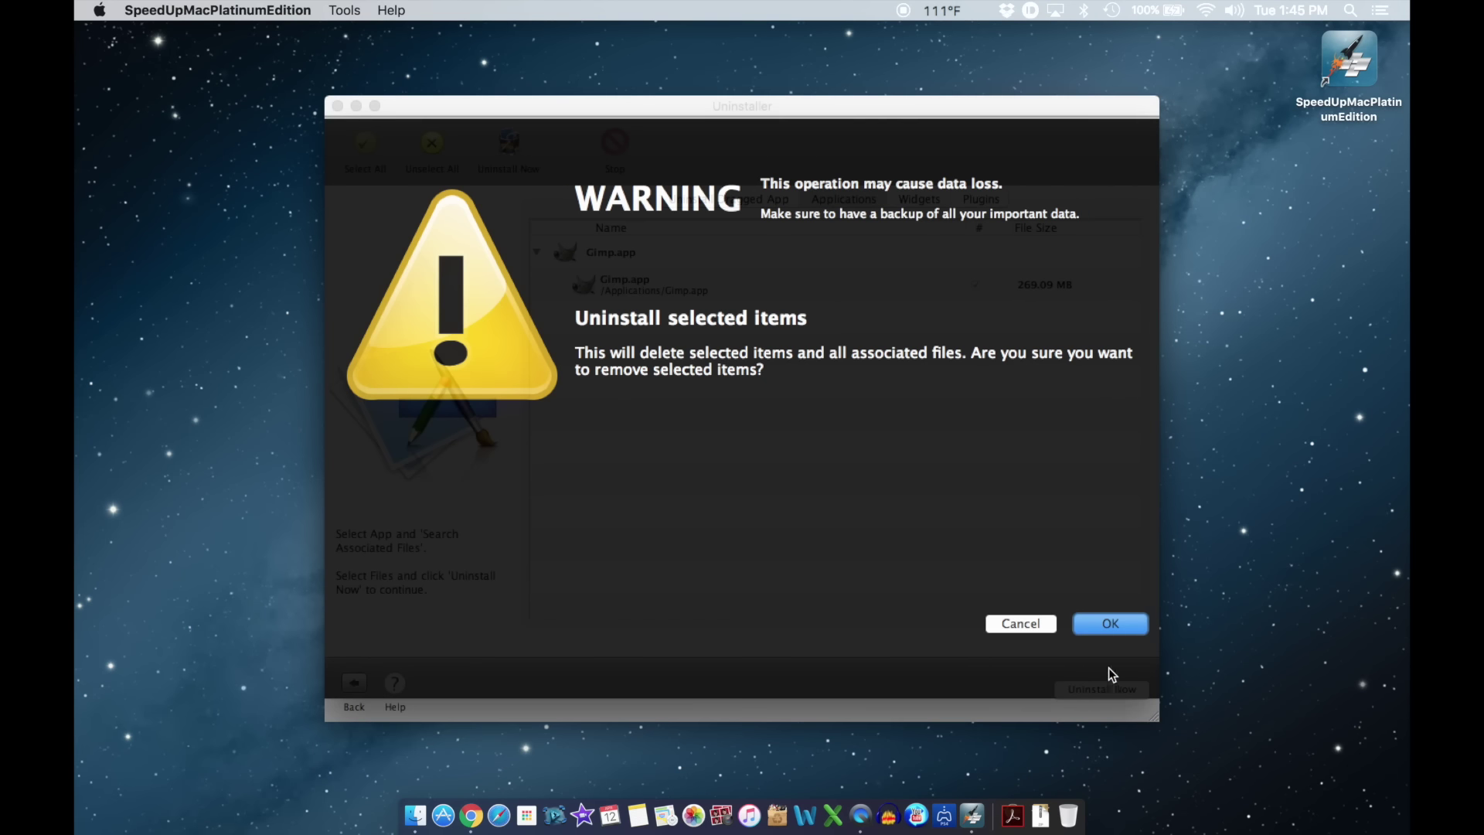
{"action": "left_click", "coordinate": [1101, 623]}
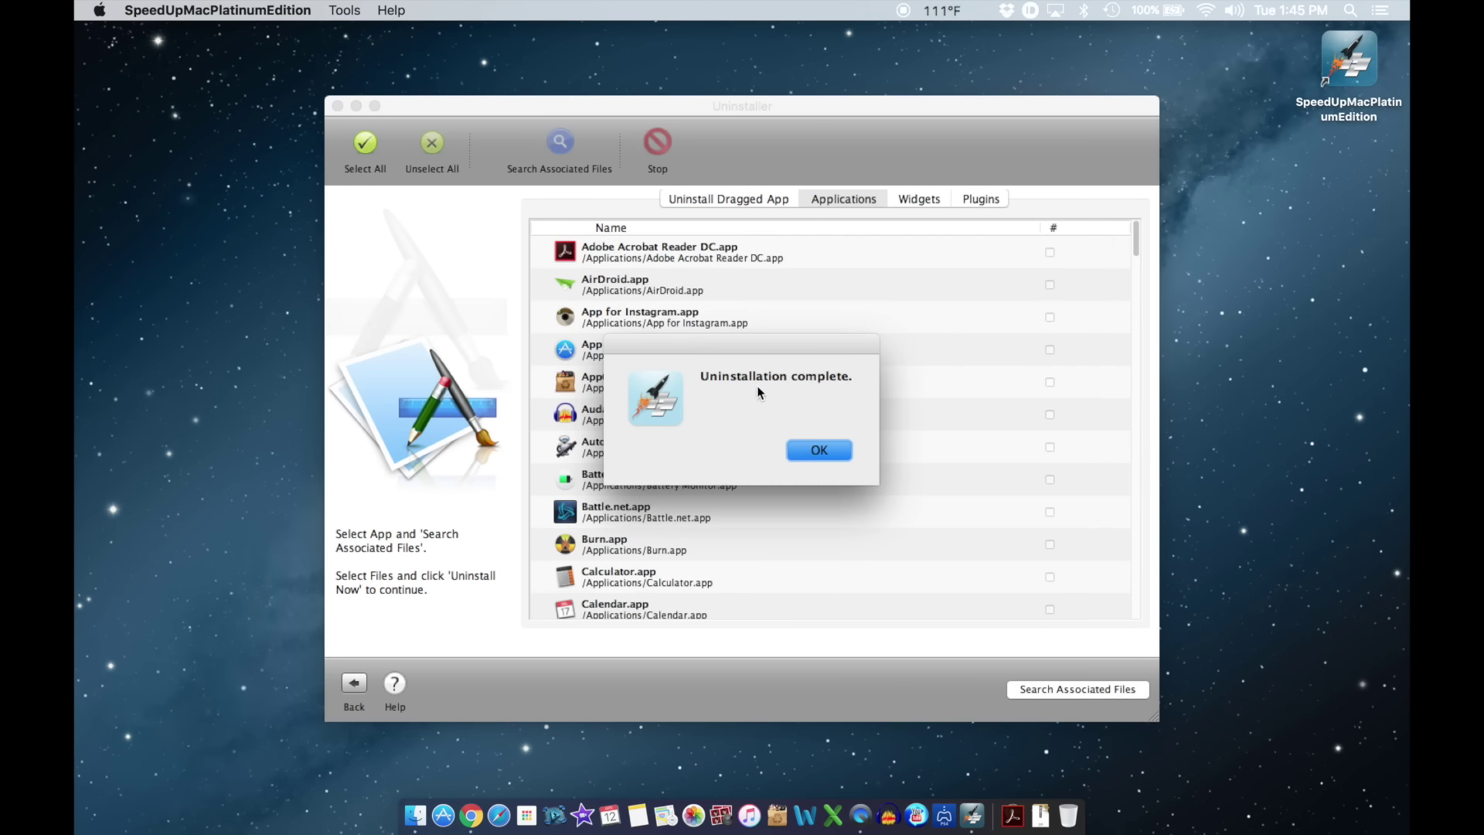
{"action": "left_click", "coordinate": [819, 451]}
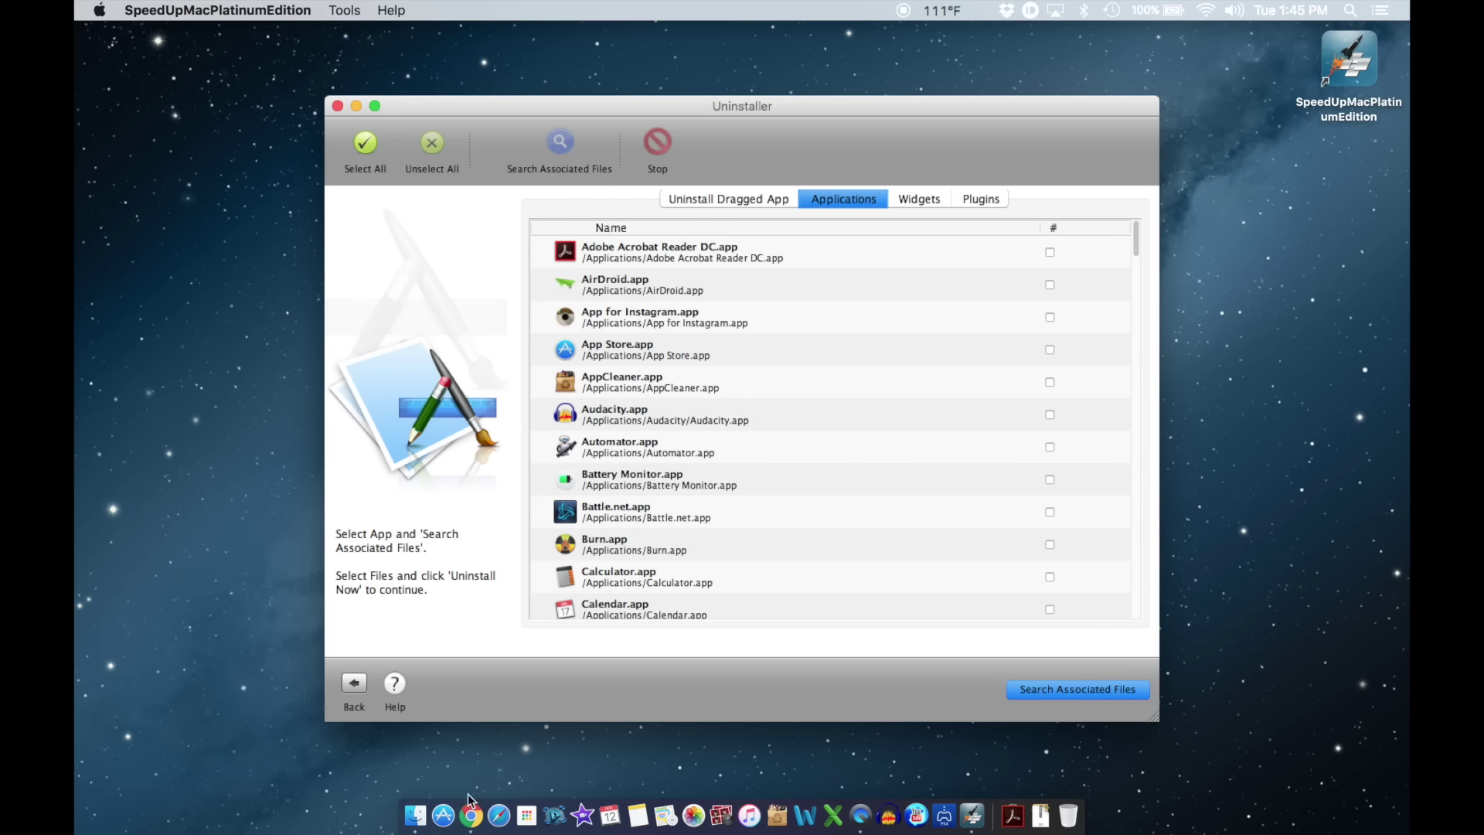
{"action": "left_click", "coordinate": [415, 816]}
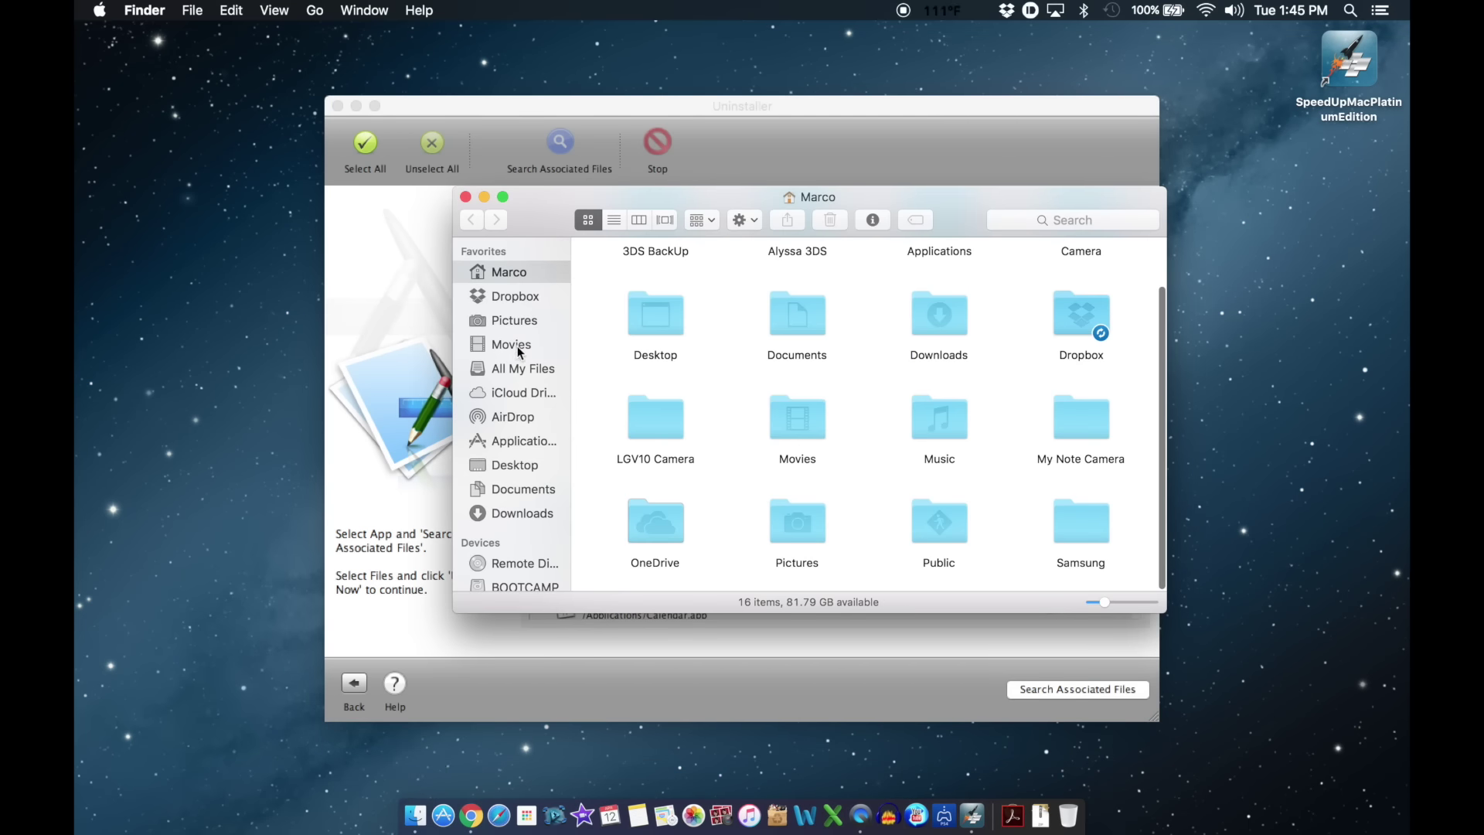
Drag YTD from Finder's Applications folder onto the Uninstall Dragged App area.
{"action": "left_click", "coordinate": [525, 442]}
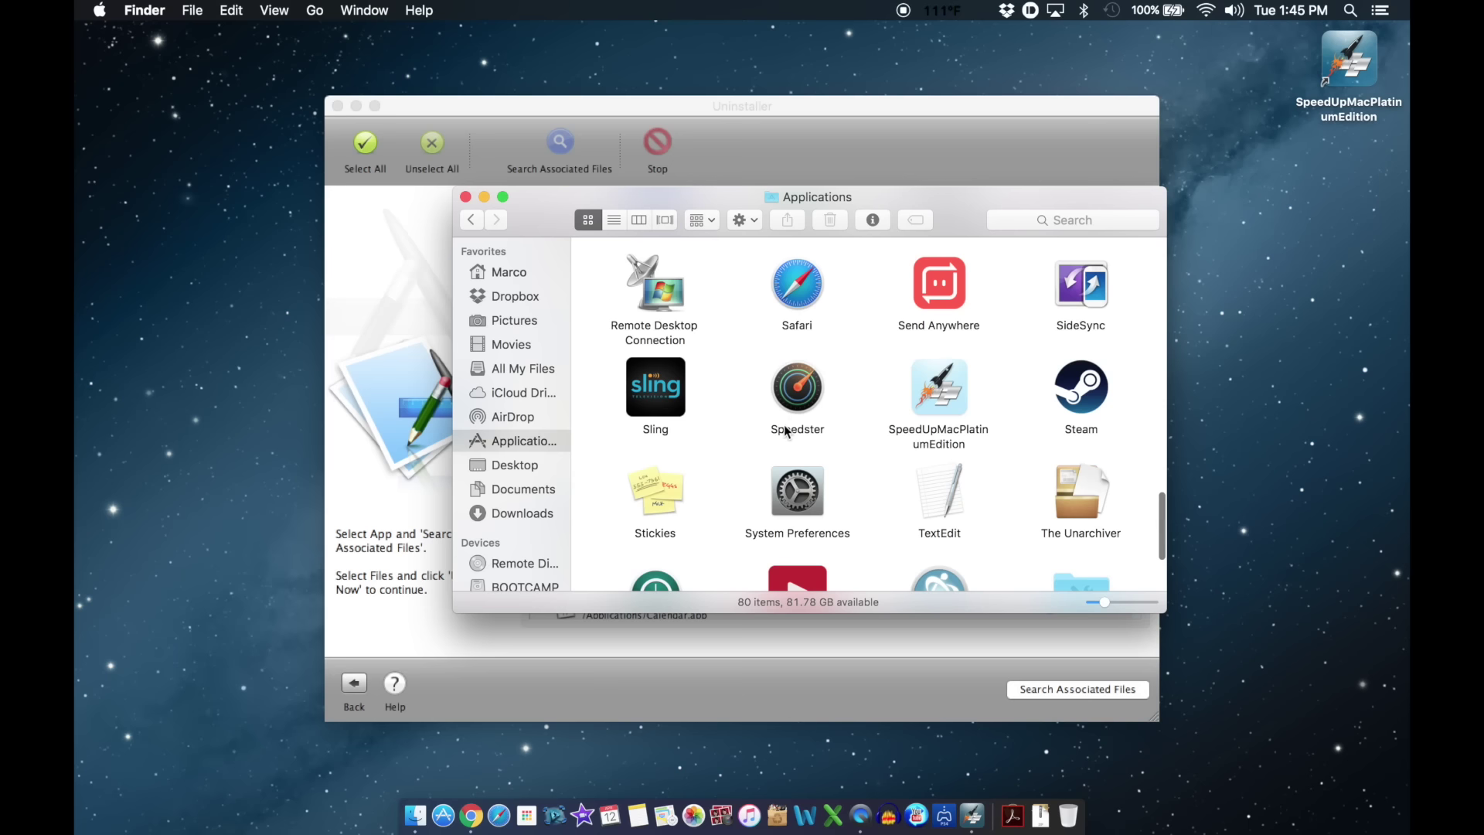
{"action": "left_click_drag", "start_coordinate": [954, 206], "coordinate": [520, 8]}
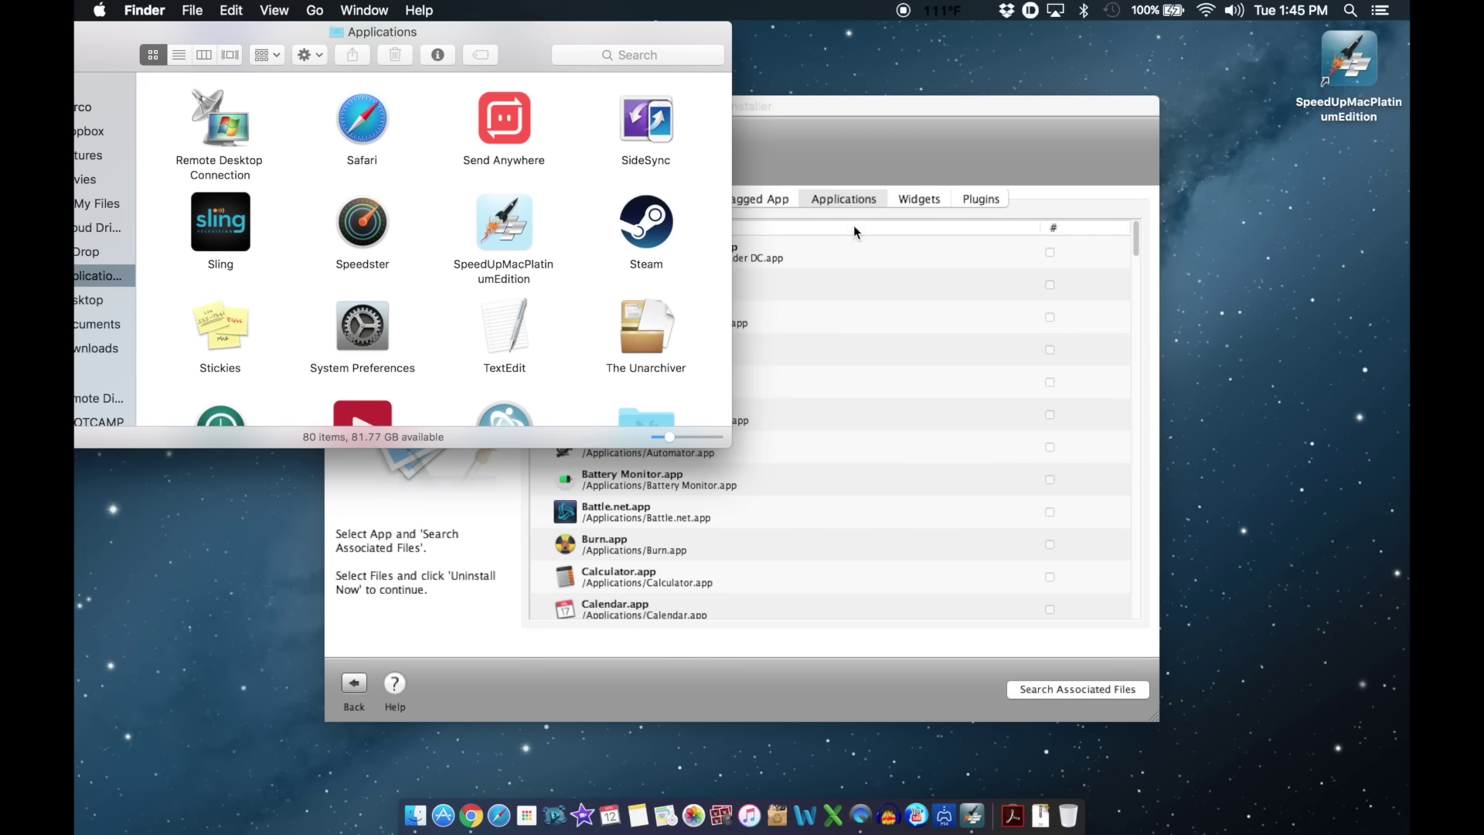
{"action": "left_click", "coordinate": [857, 139]}
{"action": "left_click", "coordinate": [746, 202]}
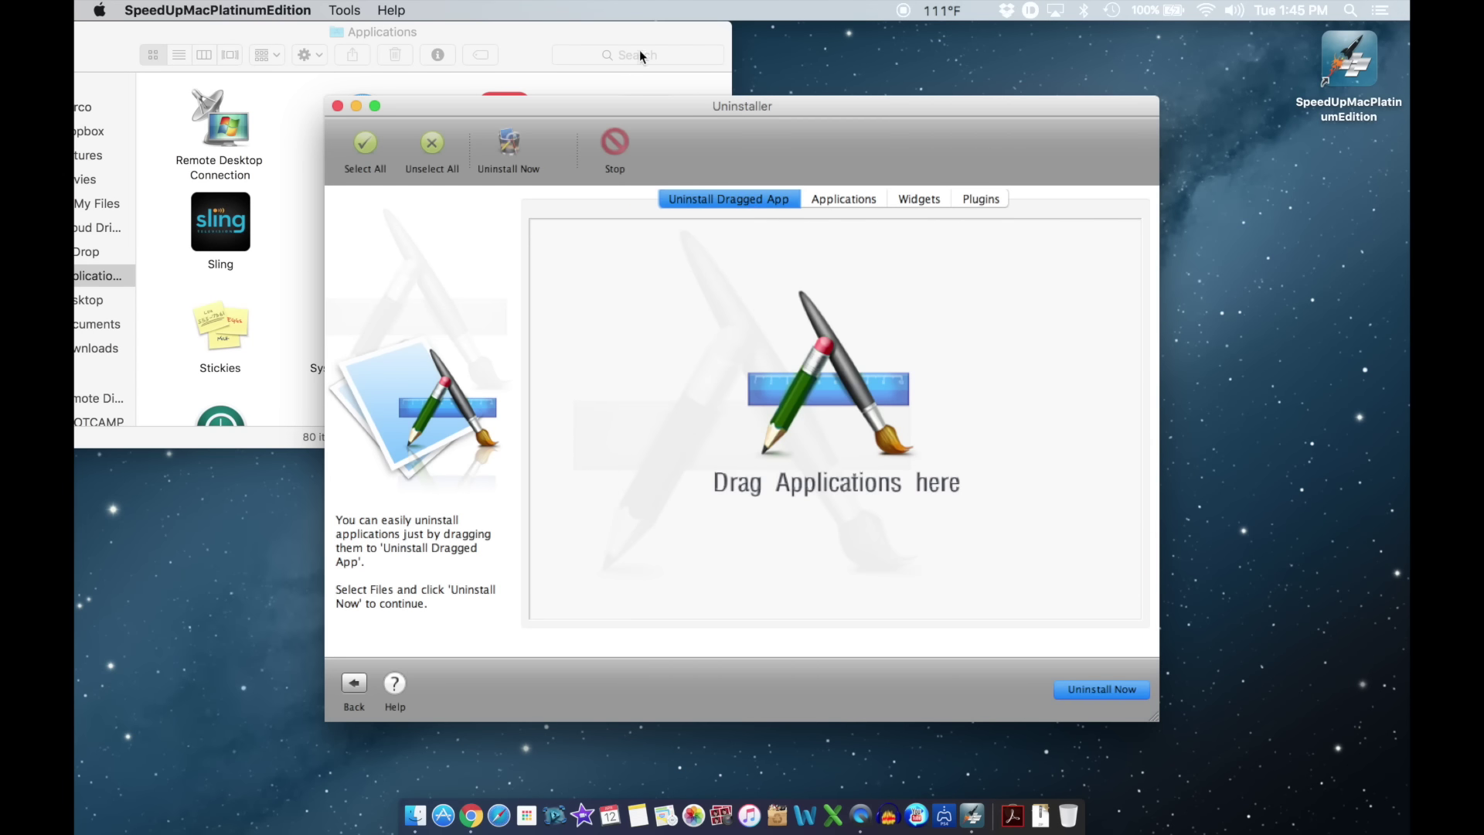
{"action": "left_click", "coordinate": [518, 35]}
{"action": "scroll", "coordinate": [405, 288], "scroll_direction": "down", "scroll_amount": 5}
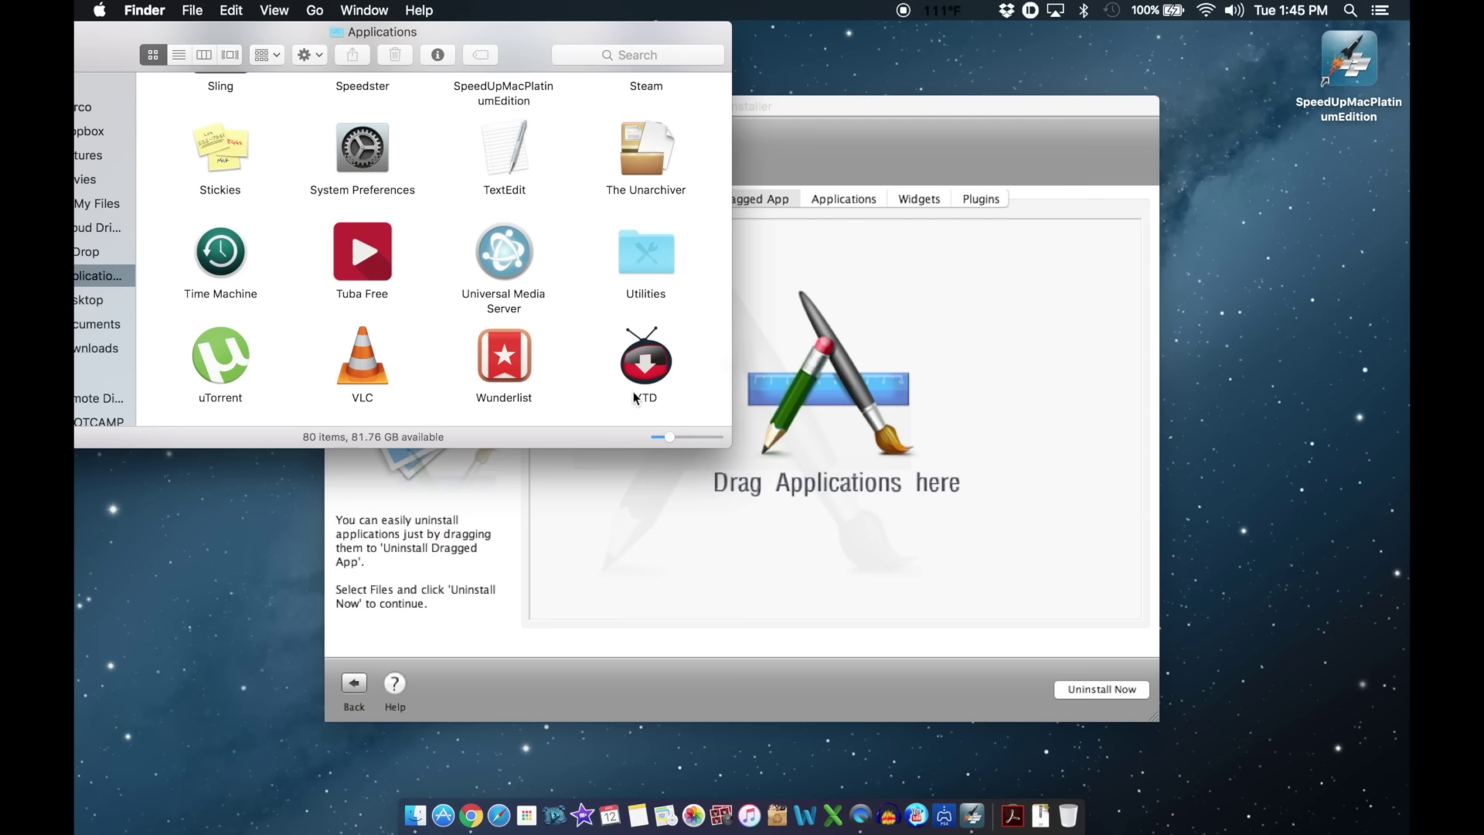
{"action": "left_click_drag", "start_coordinate": [653, 364], "coordinate": [841, 474]}
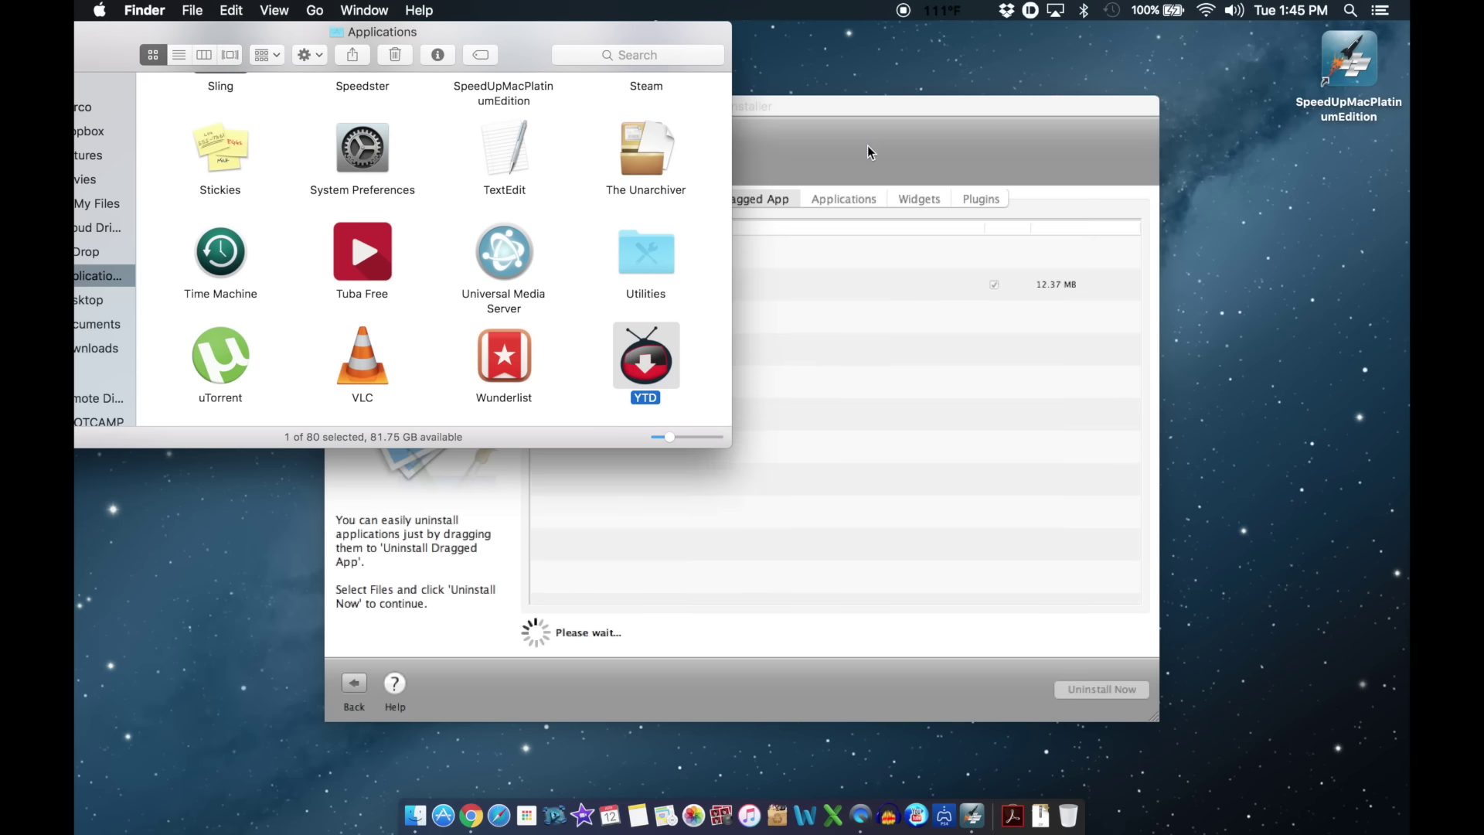
Uninstall YTD.app with its support, cookie, preference and saved-state files.
{"action": "left_click", "coordinate": [867, 145]}
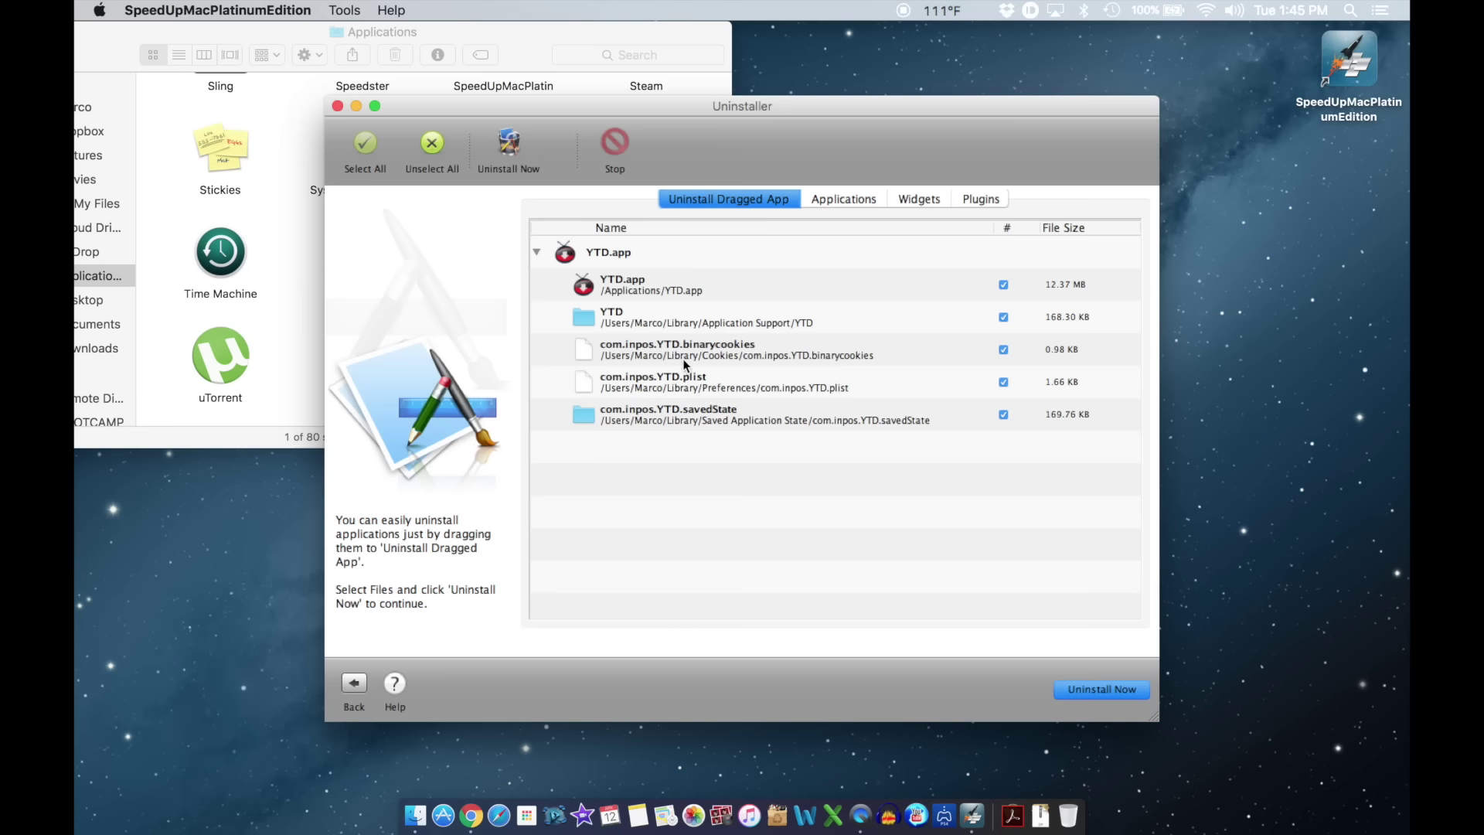
{"action": "left_click", "coordinate": [1111, 693]}
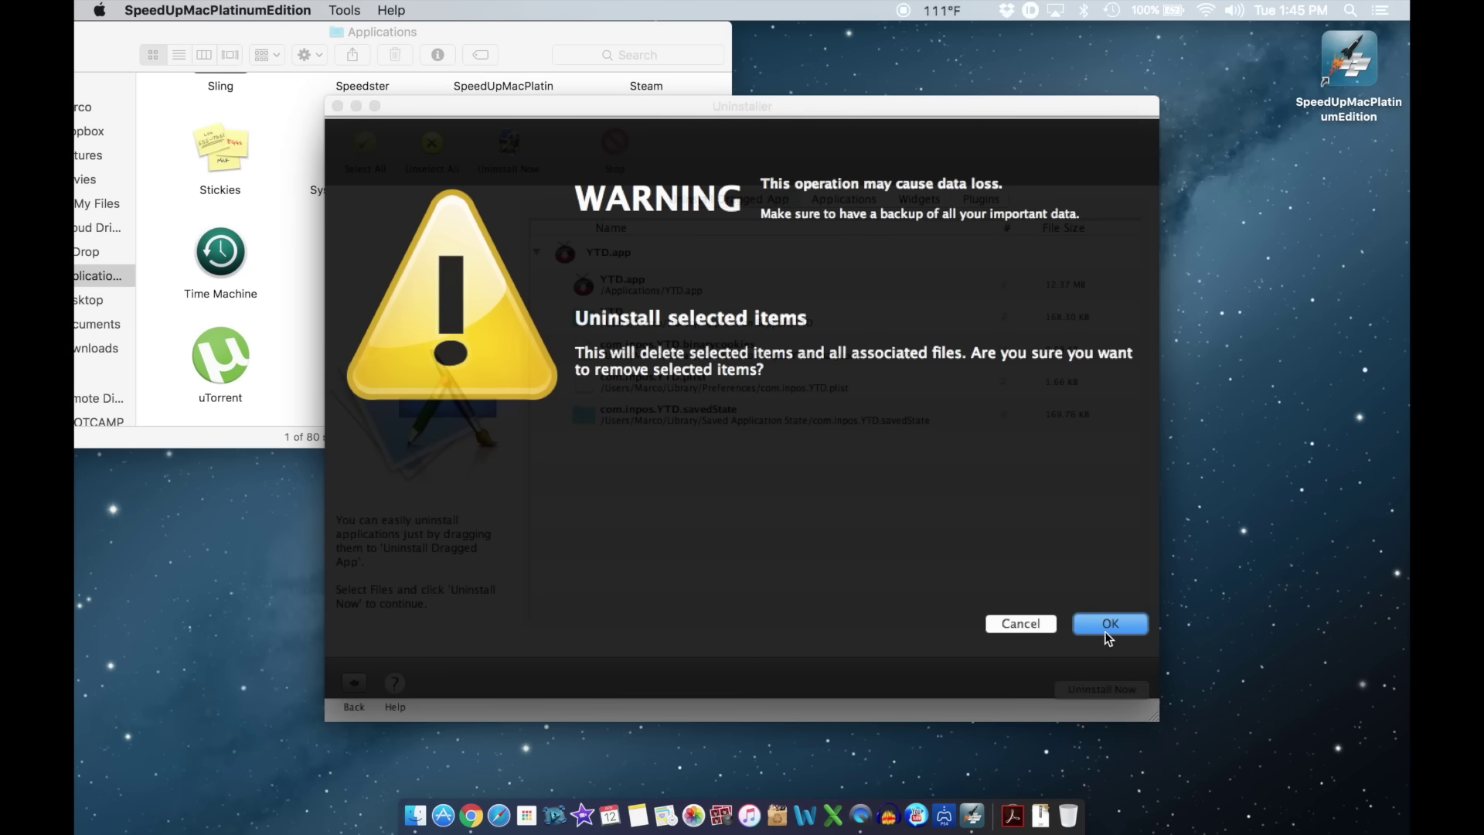
{"action": "left_click", "coordinate": [1107, 629]}
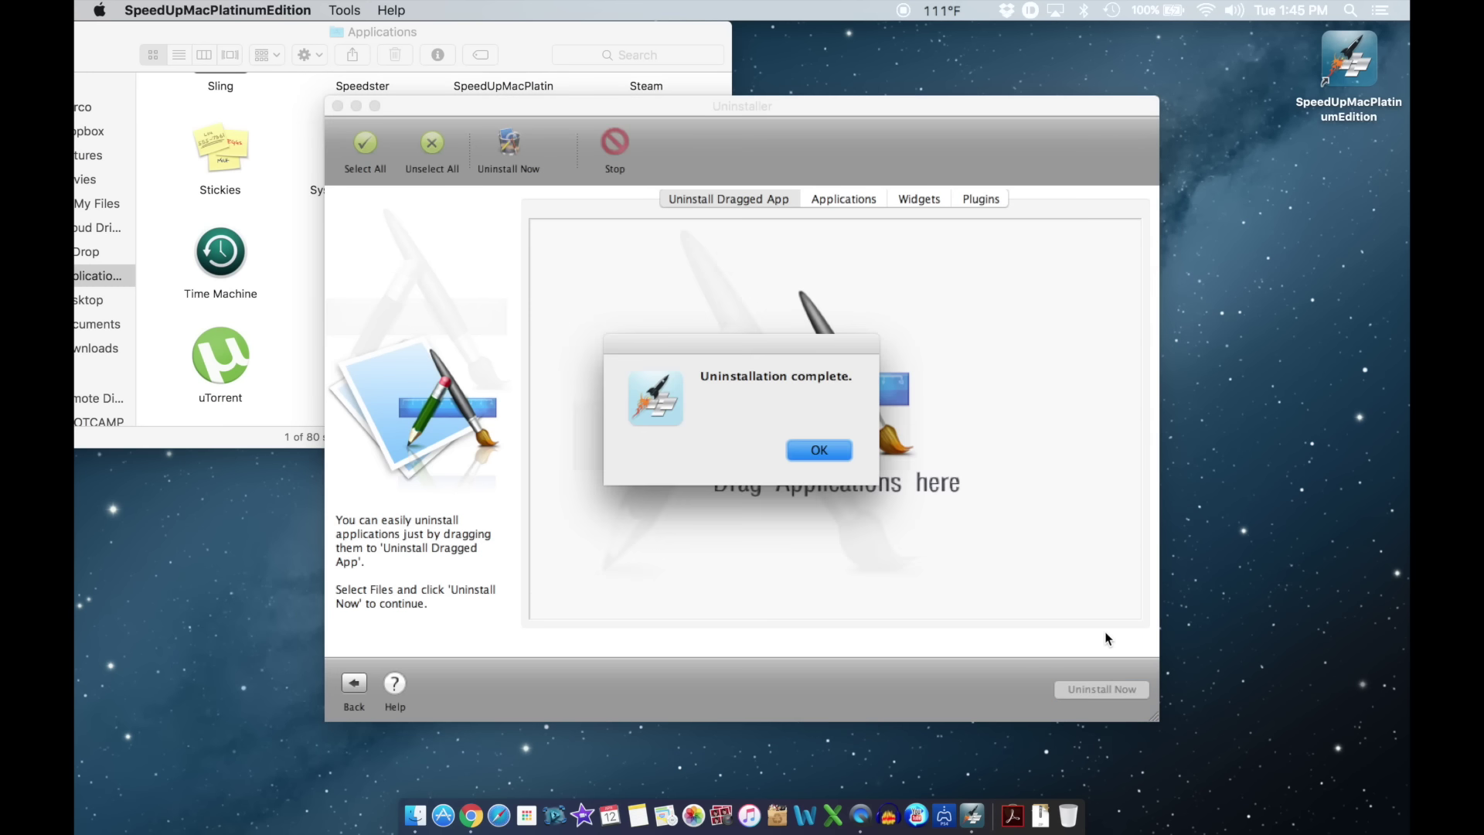
{"action": "left_click", "coordinate": [813, 455]}
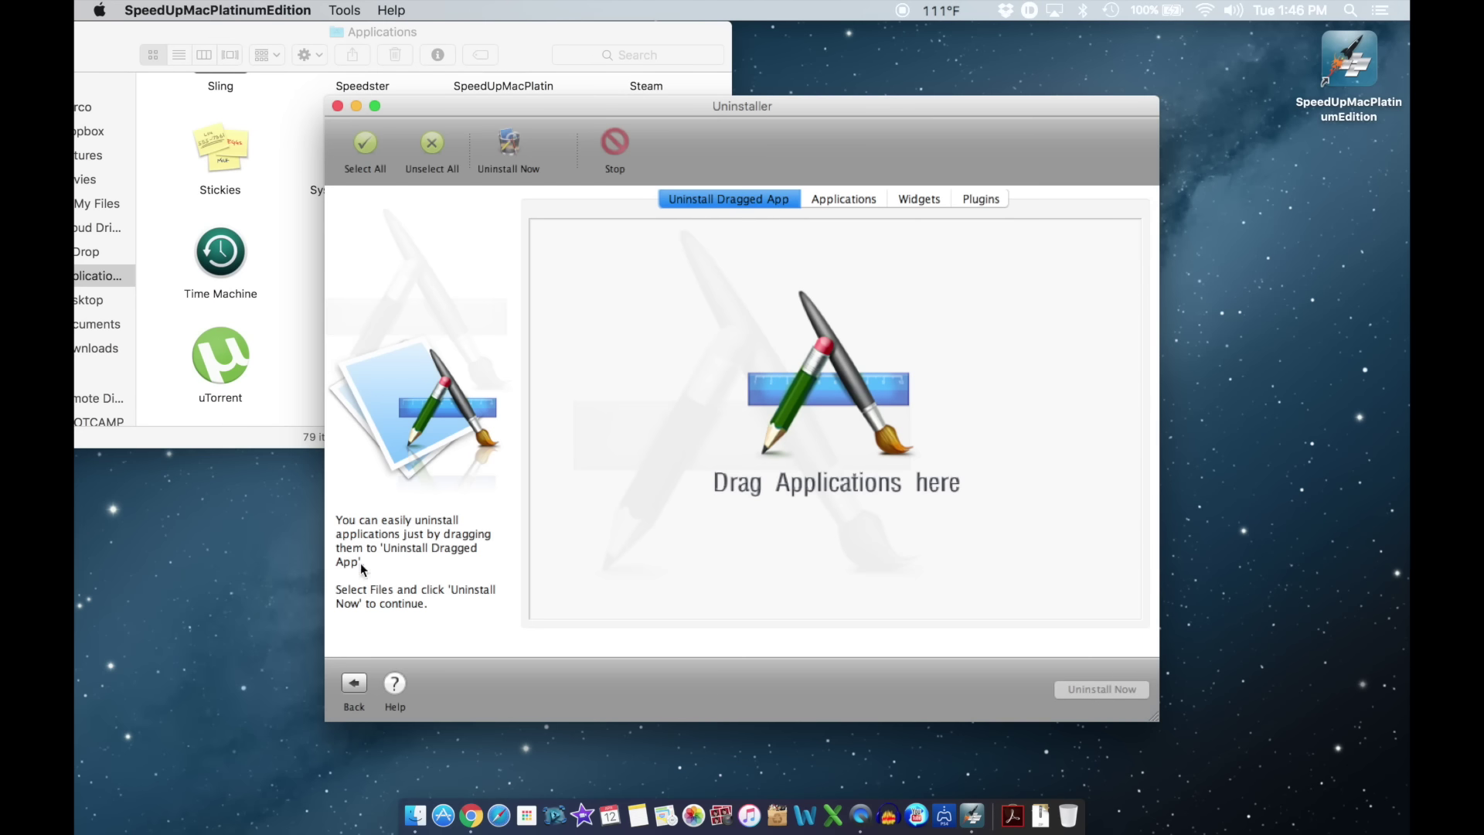
{"action": "left_click", "coordinate": [354, 680]}
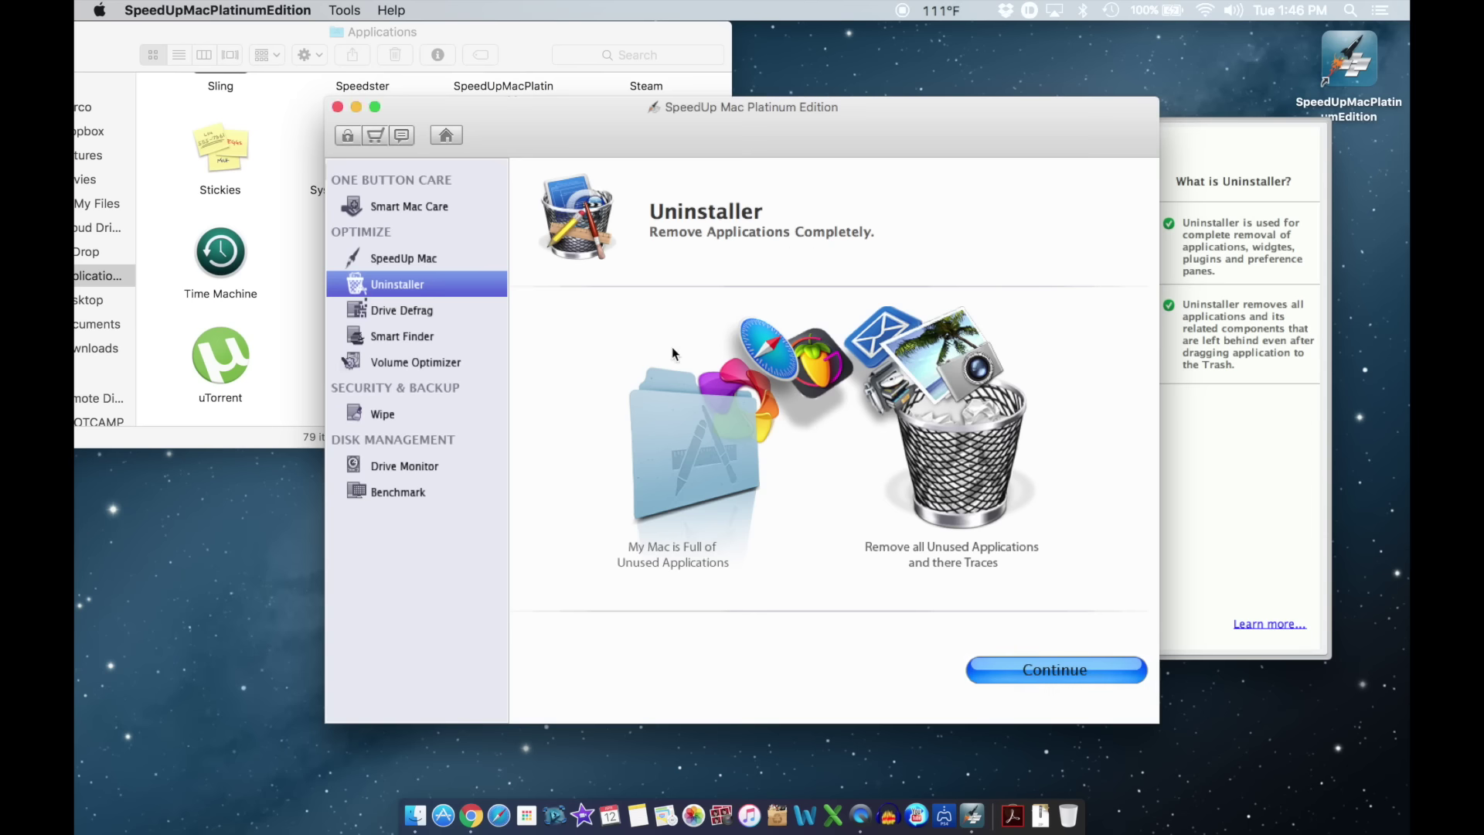
View Drive Defrag, then open Smart Finder's Disk Usage and cancel the folder chooser.
{"action": "left_click", "coordinate": [398, 309]}
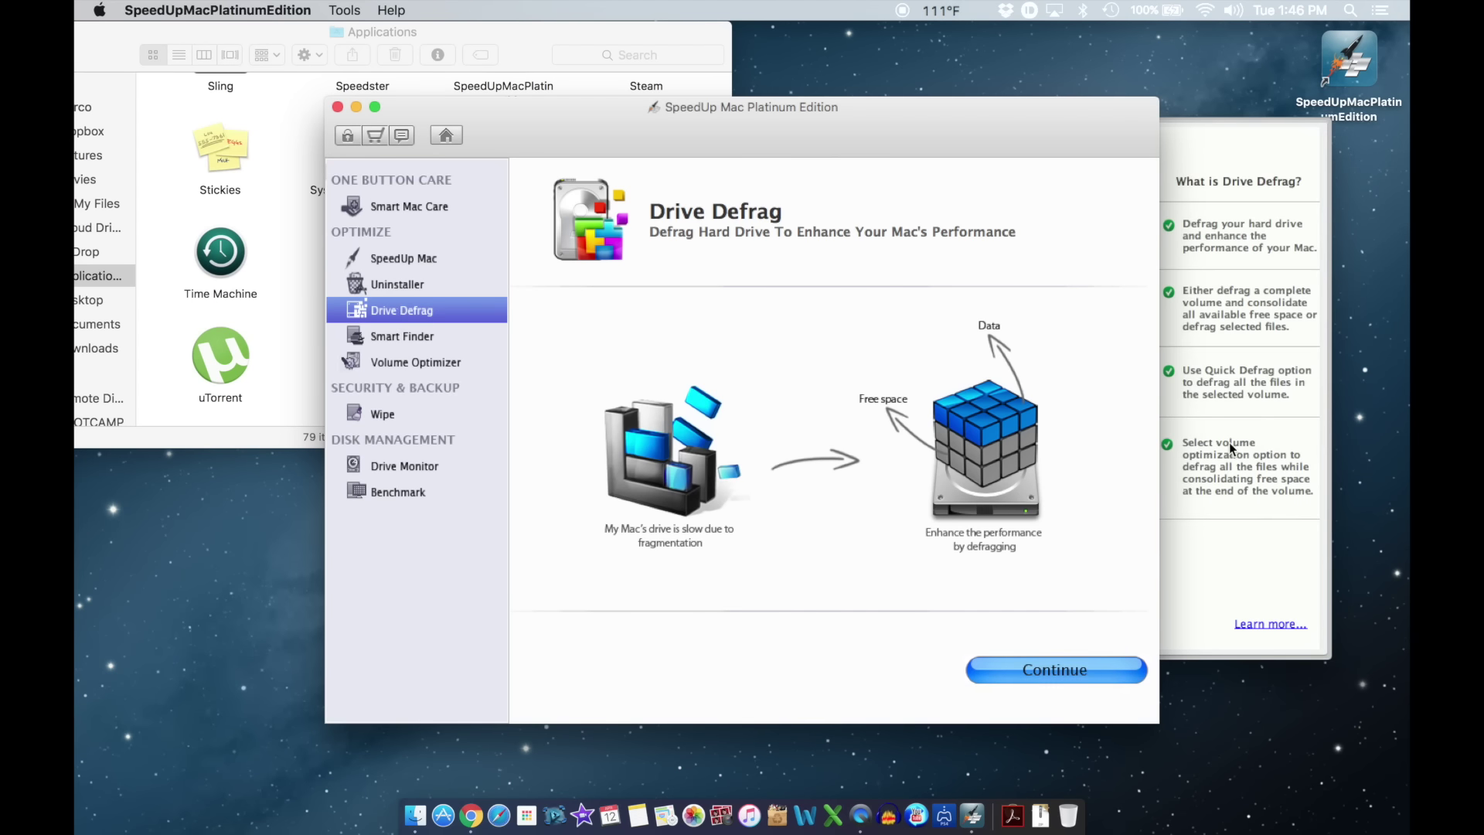
{"action": "left_click", "coordinate": [415, 346]}
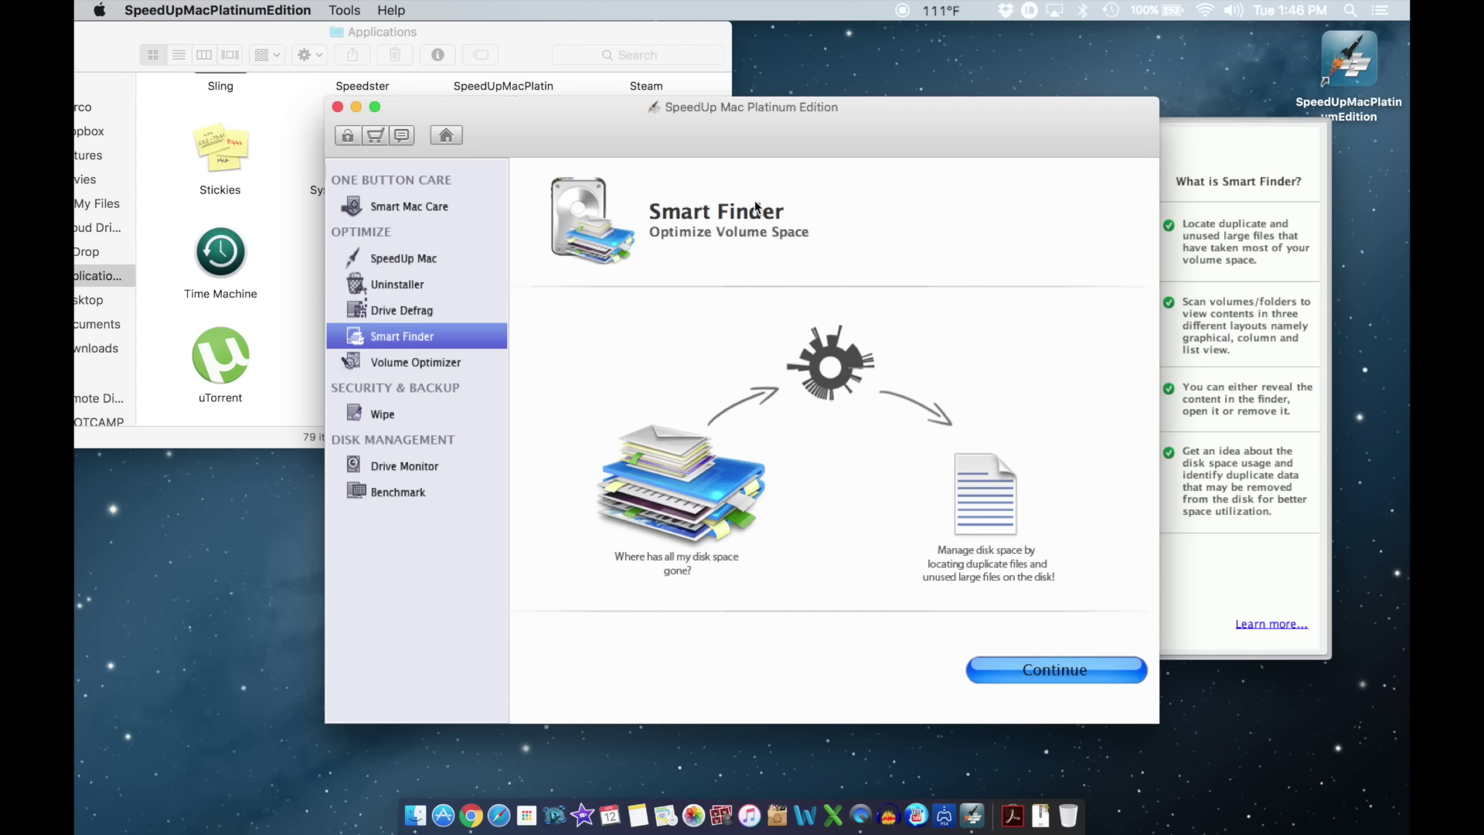
{"action": "left_click", "coordinate": [1058, 671]}
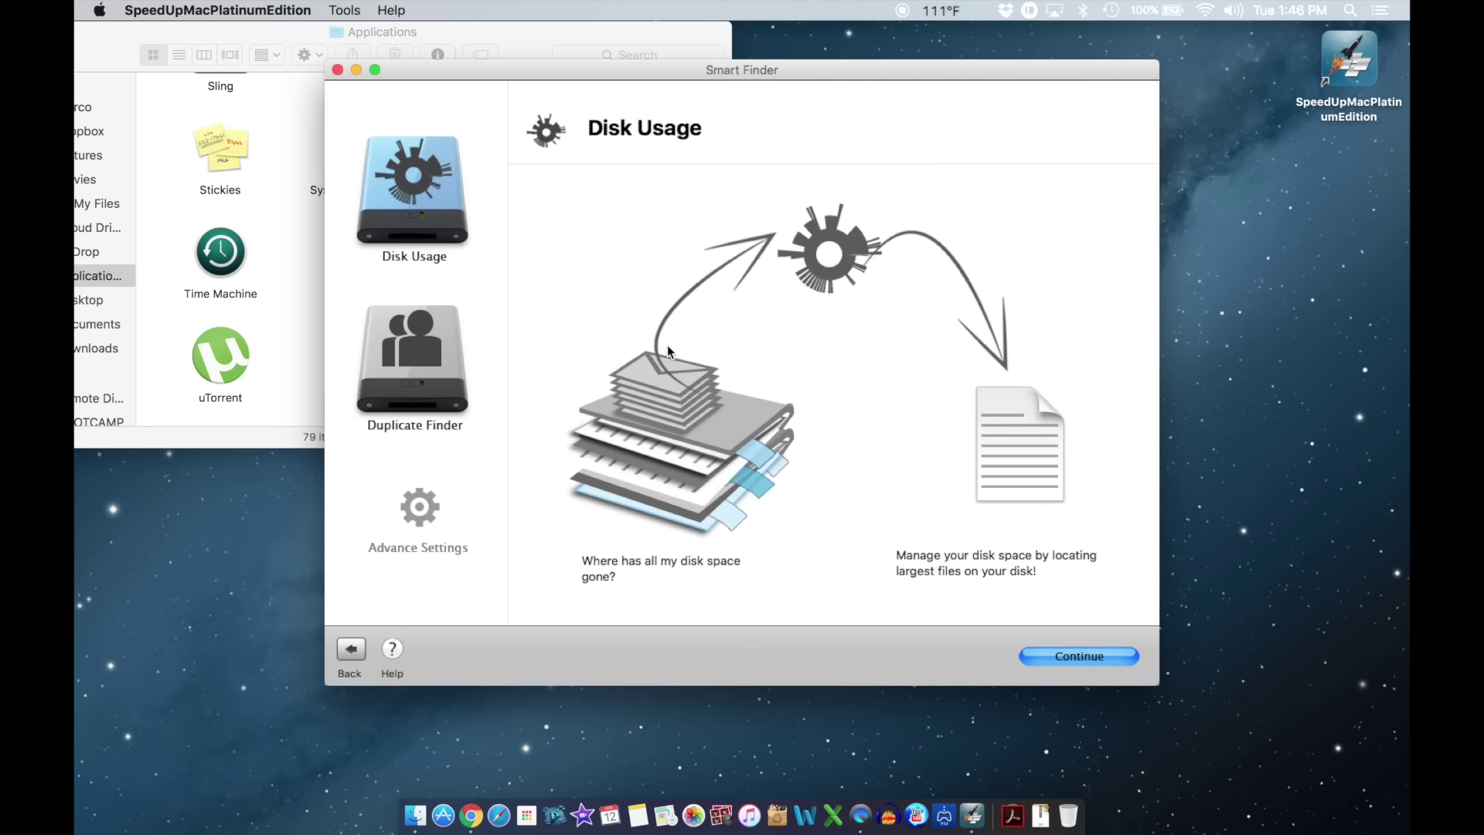
{"action": "left_click", "coordinate": [1080, 654]}
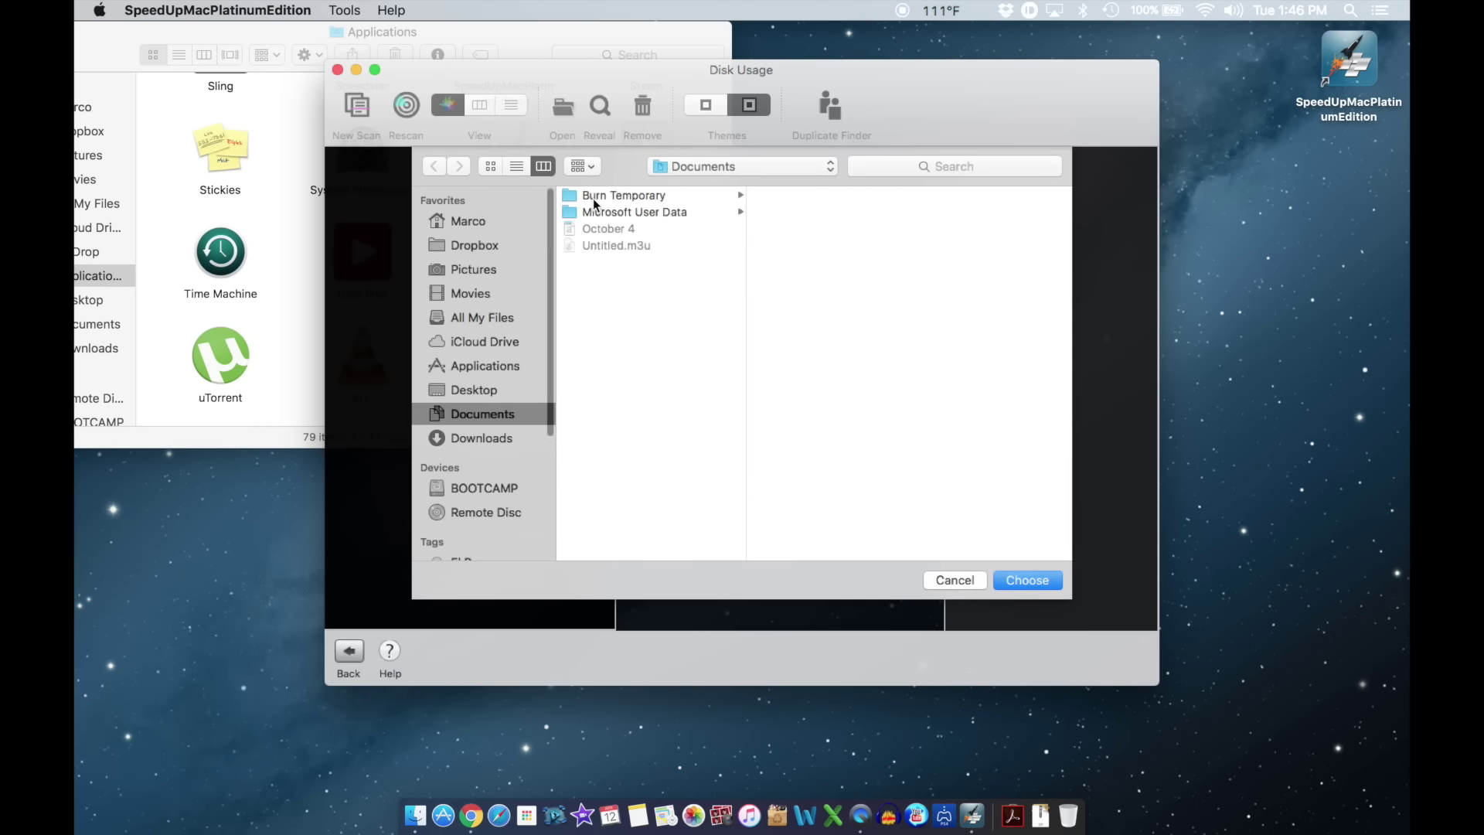
{"action": "left_click", "coordinate": [955, 587]}
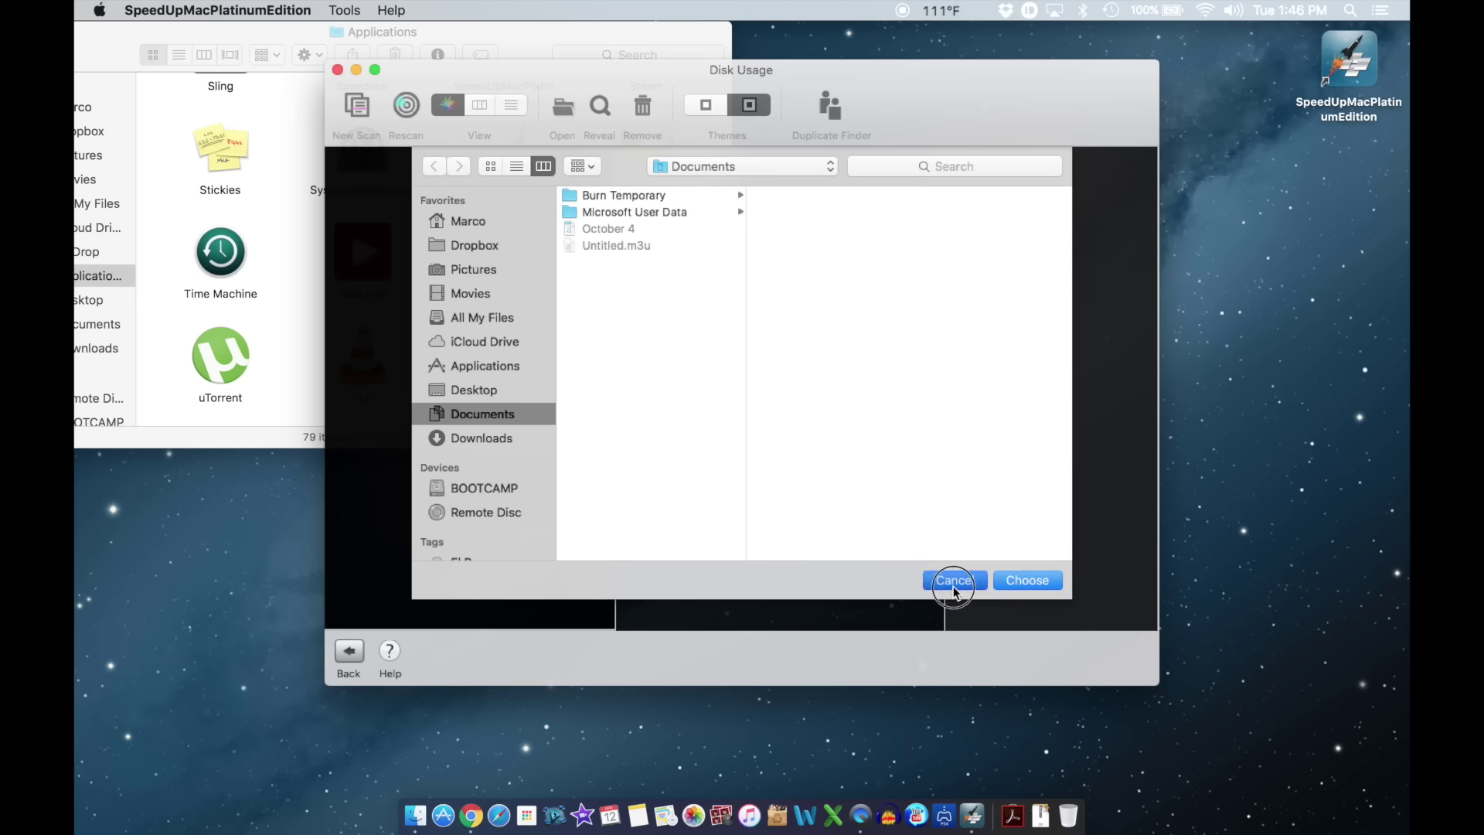
Return to the tool overviews and view Volume Optimizer and Wipe.
{"action": "left_click", "coordinate": [349, 652]}
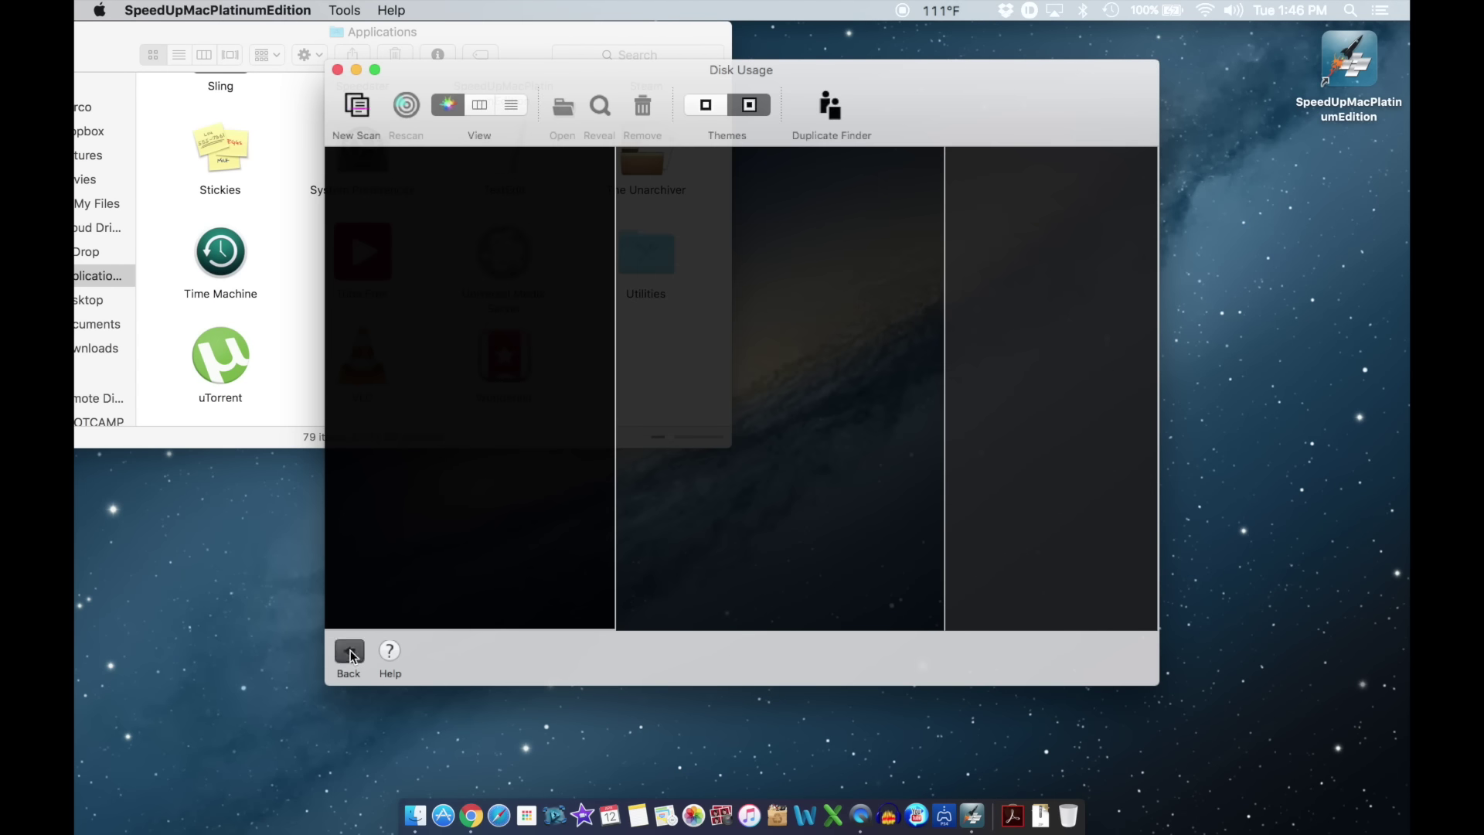
{"action": "left_click", "coordinate": [350, 651]}
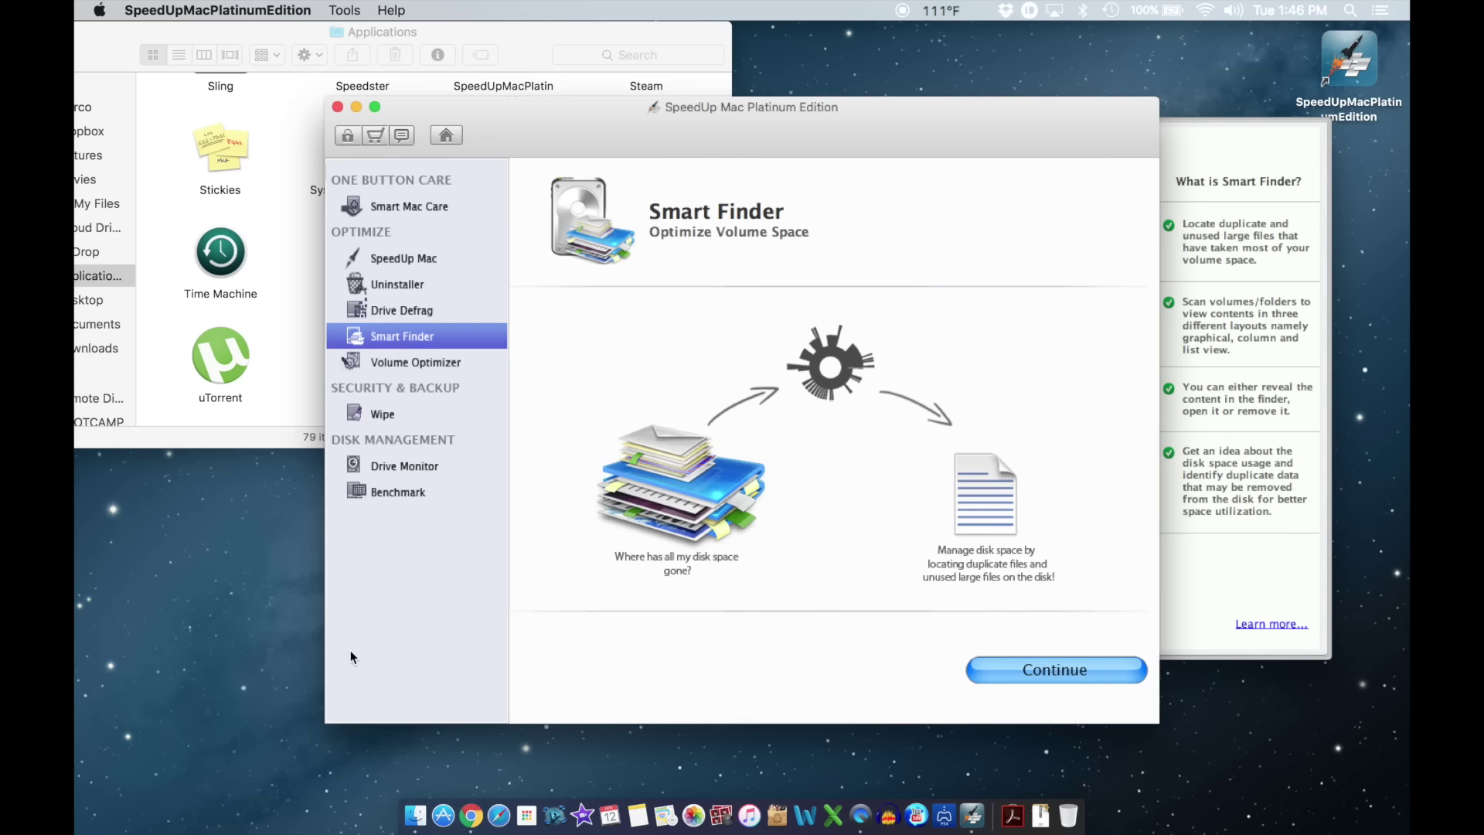
{"action": "left_click", "coordinate": [409, 369]}
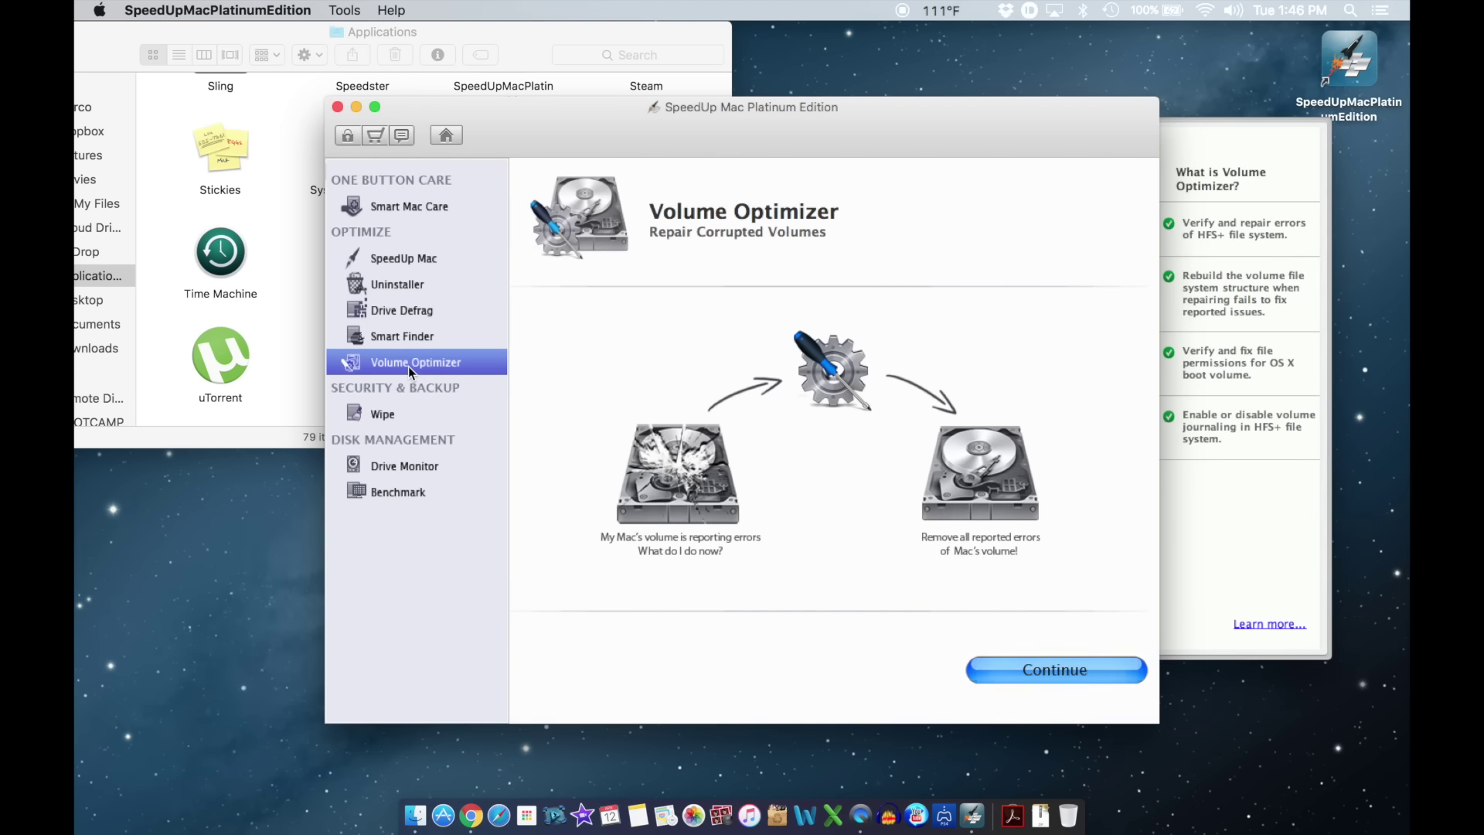
{"action": "left_click", "coordinate": [375, 415]}
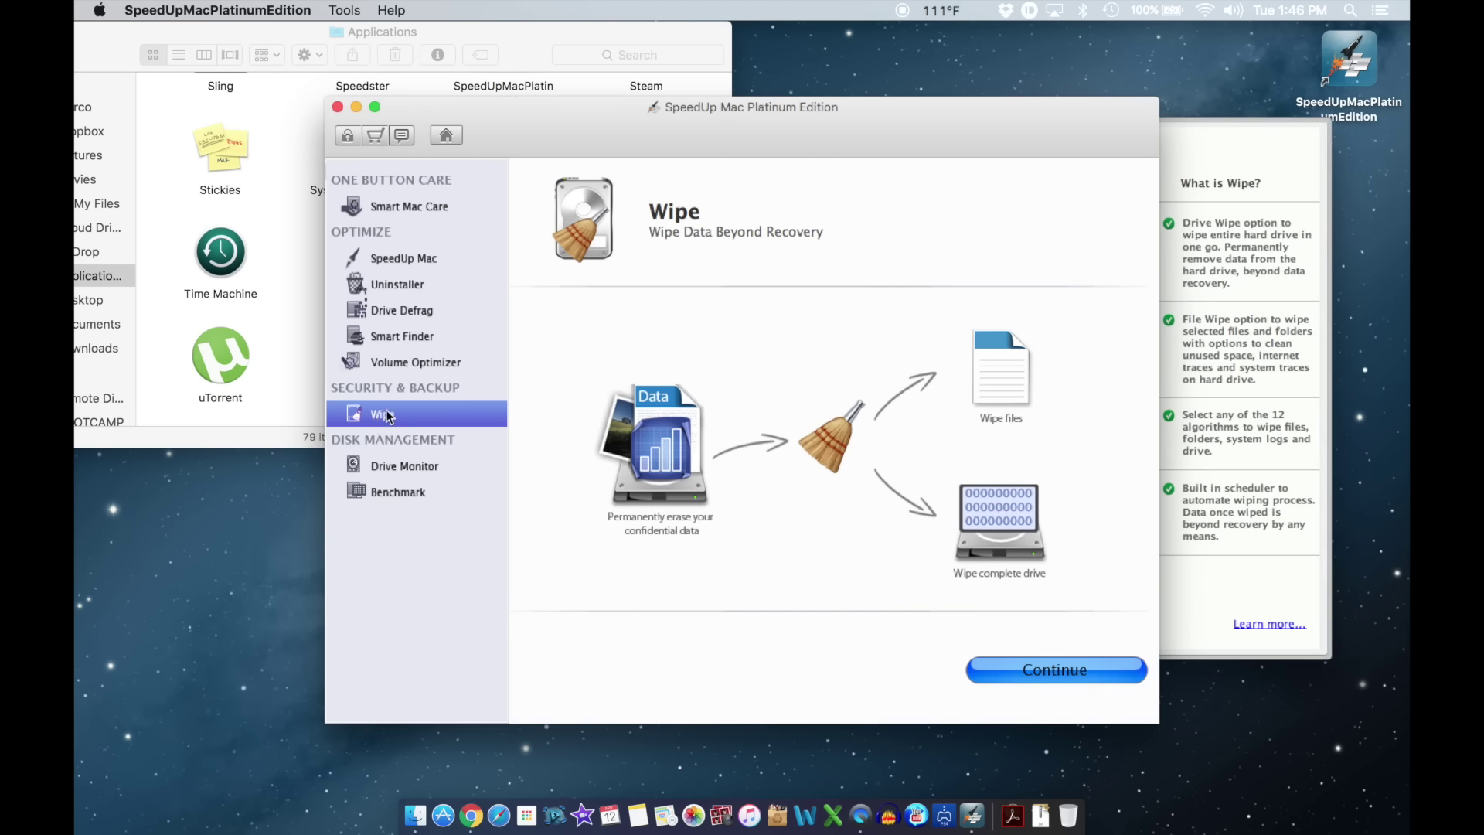
Open Drive Monitor and compare the APPLE SSD and BOOTCAMP partitions.
{"action": "left_click", "coordinate": [425, 468]}
{"action": "left_click", "coordinate": [986, 671]}
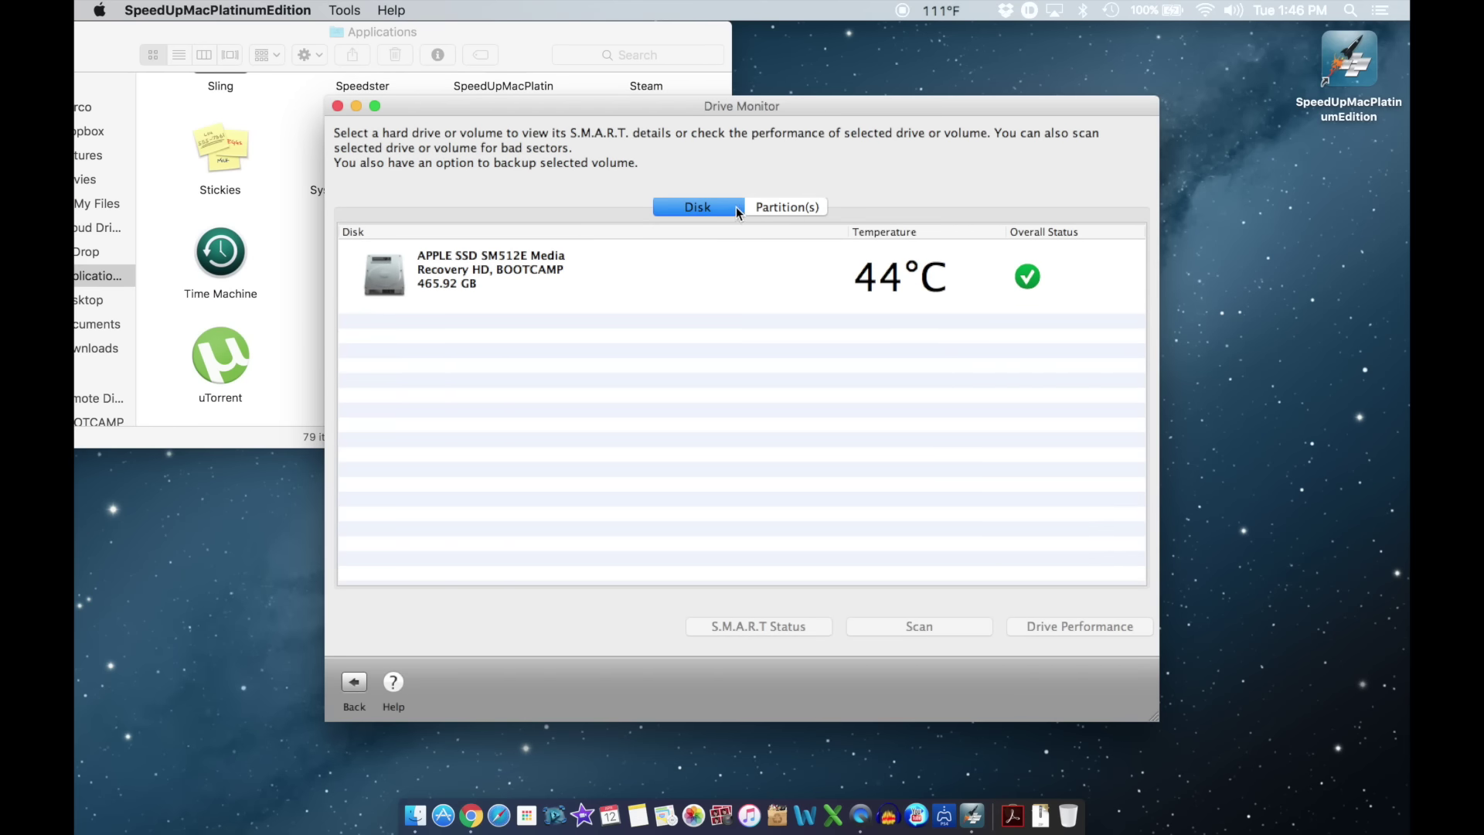
{"action": "left_click", "coordinate": [769, 209]}
{"action": "left_click", "coordinate": [780, 283]}
{"action": "left_click", "coordinate": [781, 348]}
{"action": "left_click", "coordinate": [781, 286]}
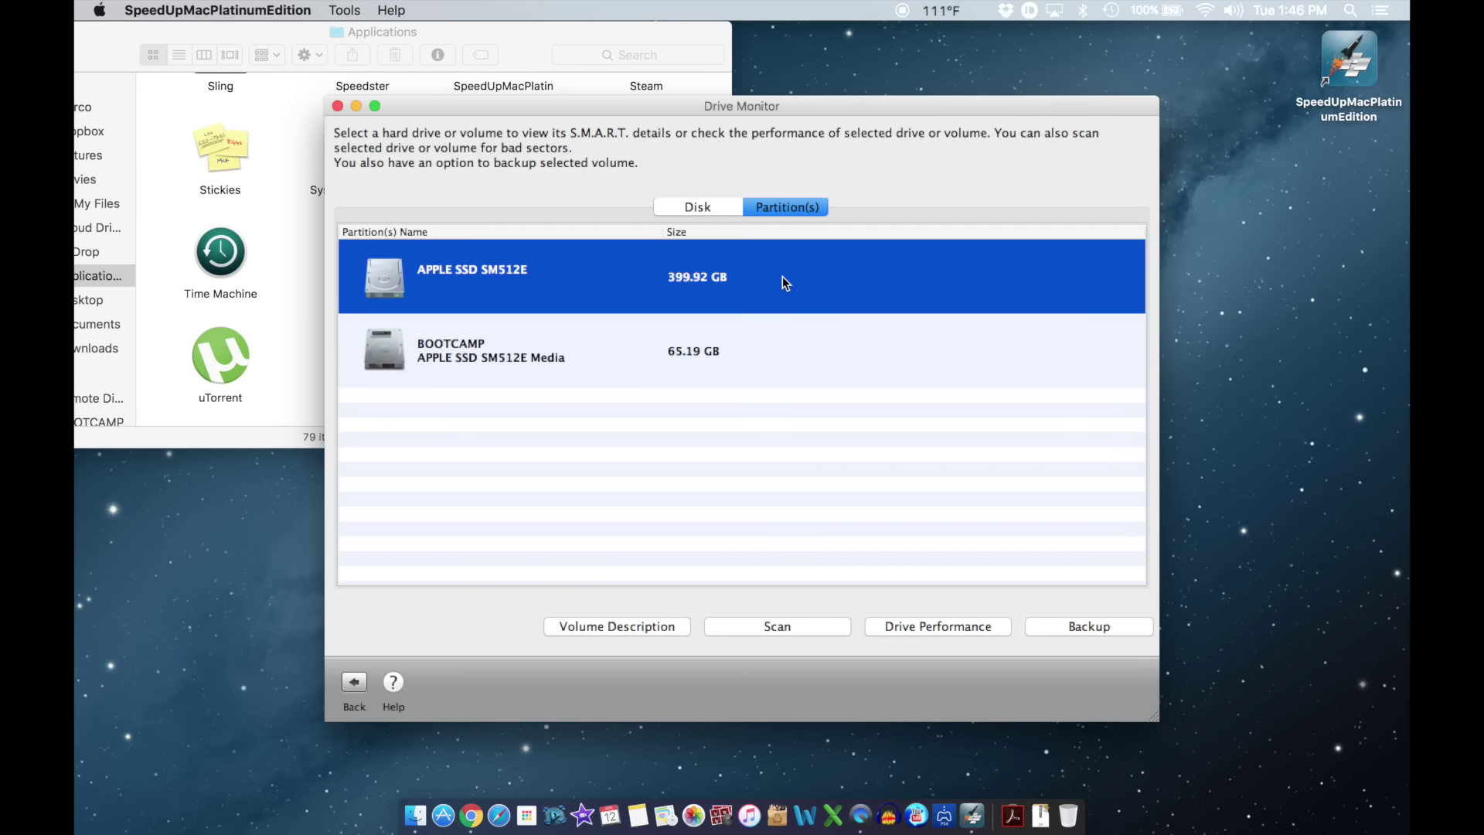
{"action": "left_click", "coordinate": [773, 353]}
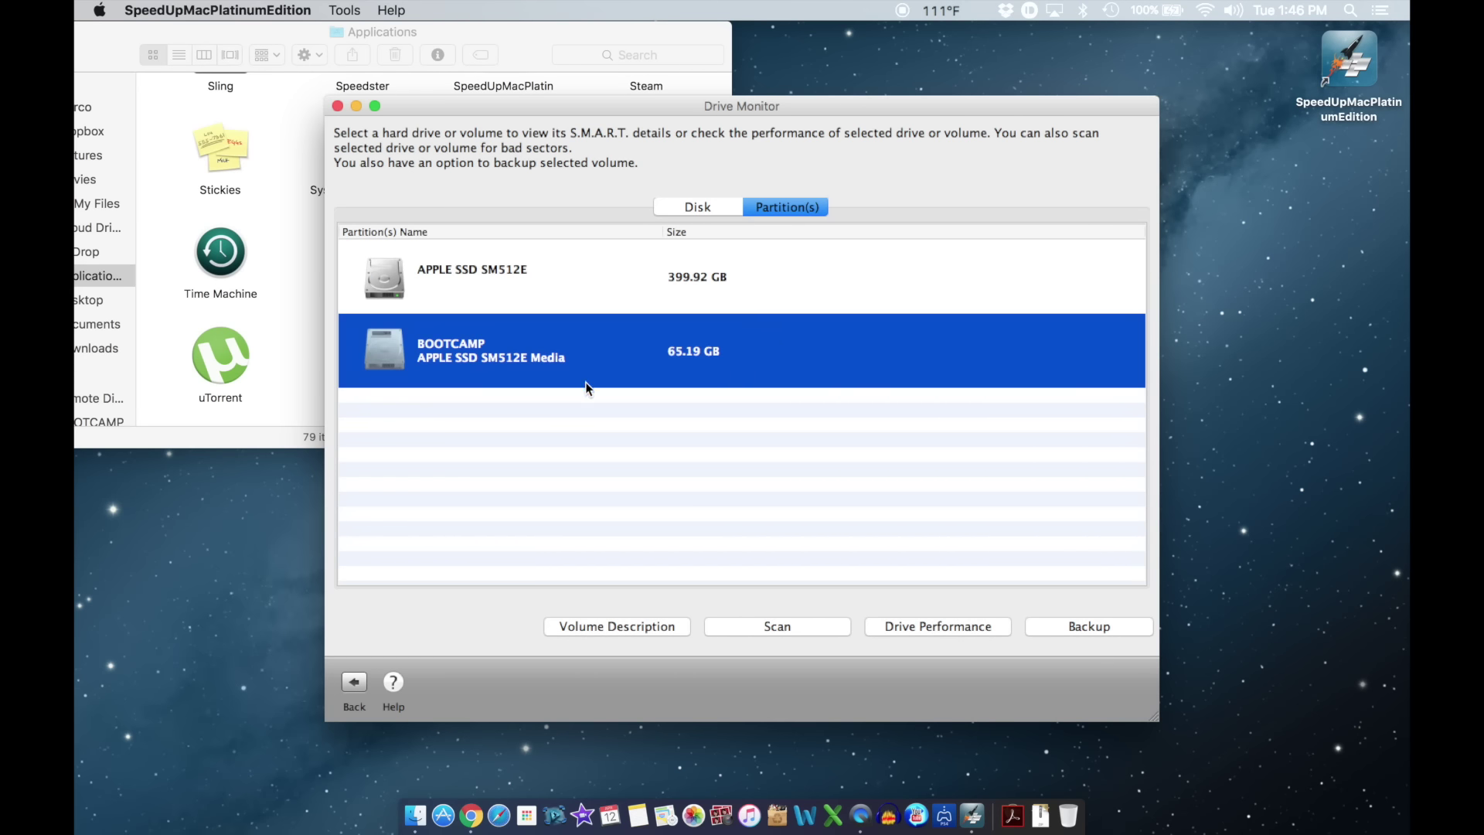
{"action": "left_click", "coordinate": [805, 300]}
Start a bad-sector scan on APPLE SSD, cancel it, and return to the overview.
{"action": "left_click", "coordinate": [751, 619]}
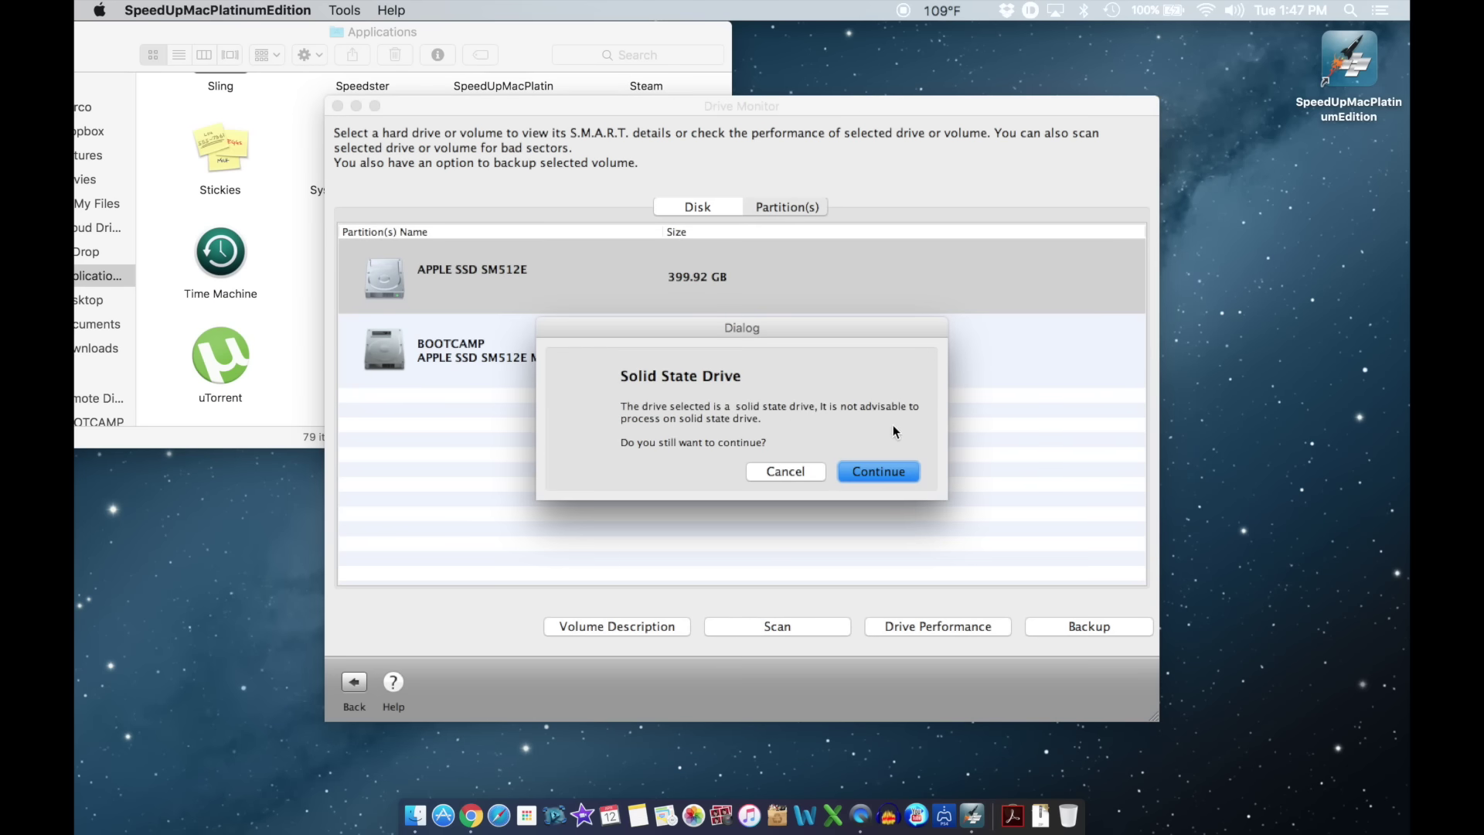
{"action": "left_click", "coordinate": [785, 472]}
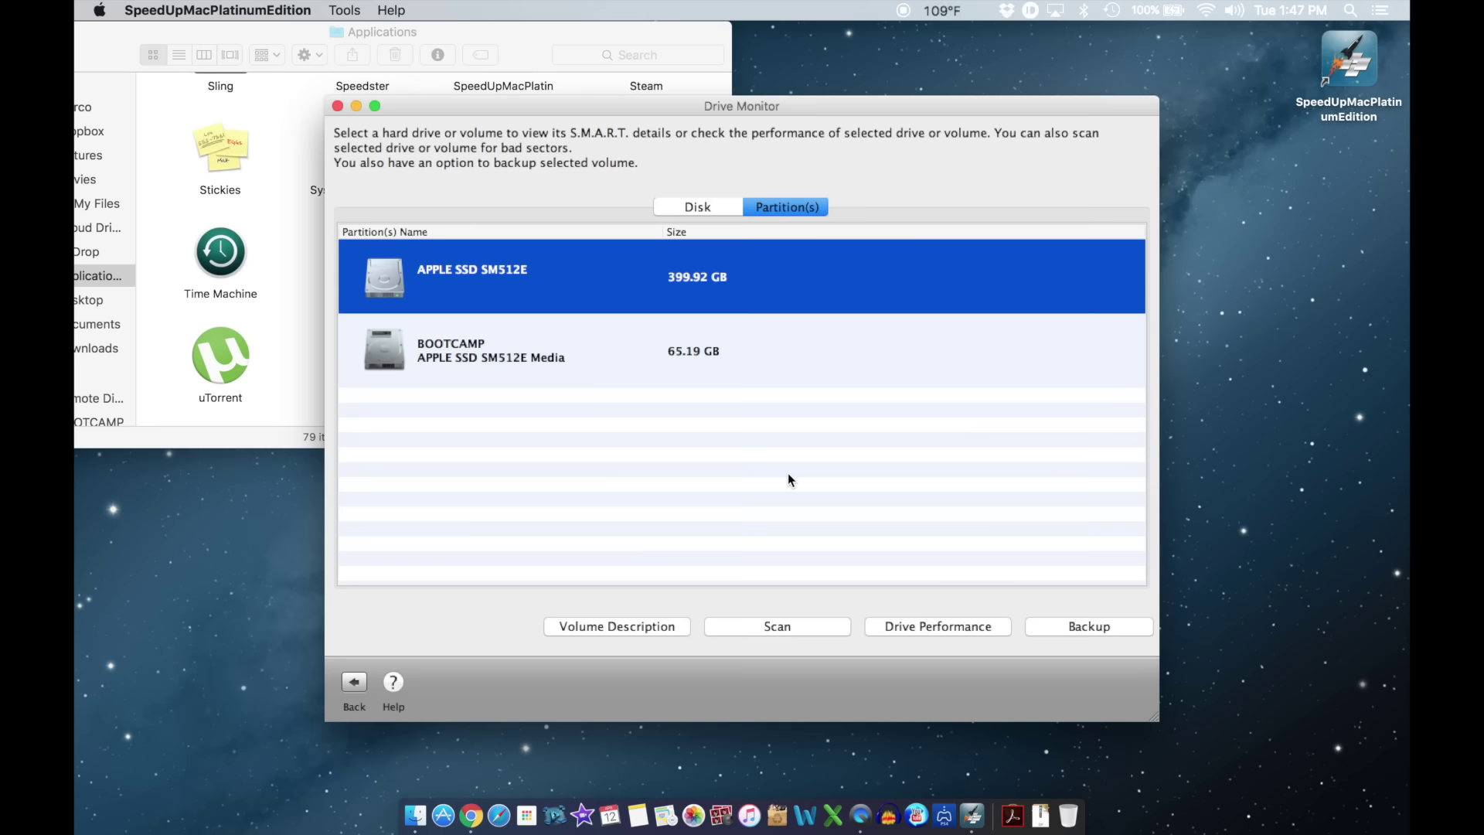
{"action": "left_click", "coordinate": [691, 204]}
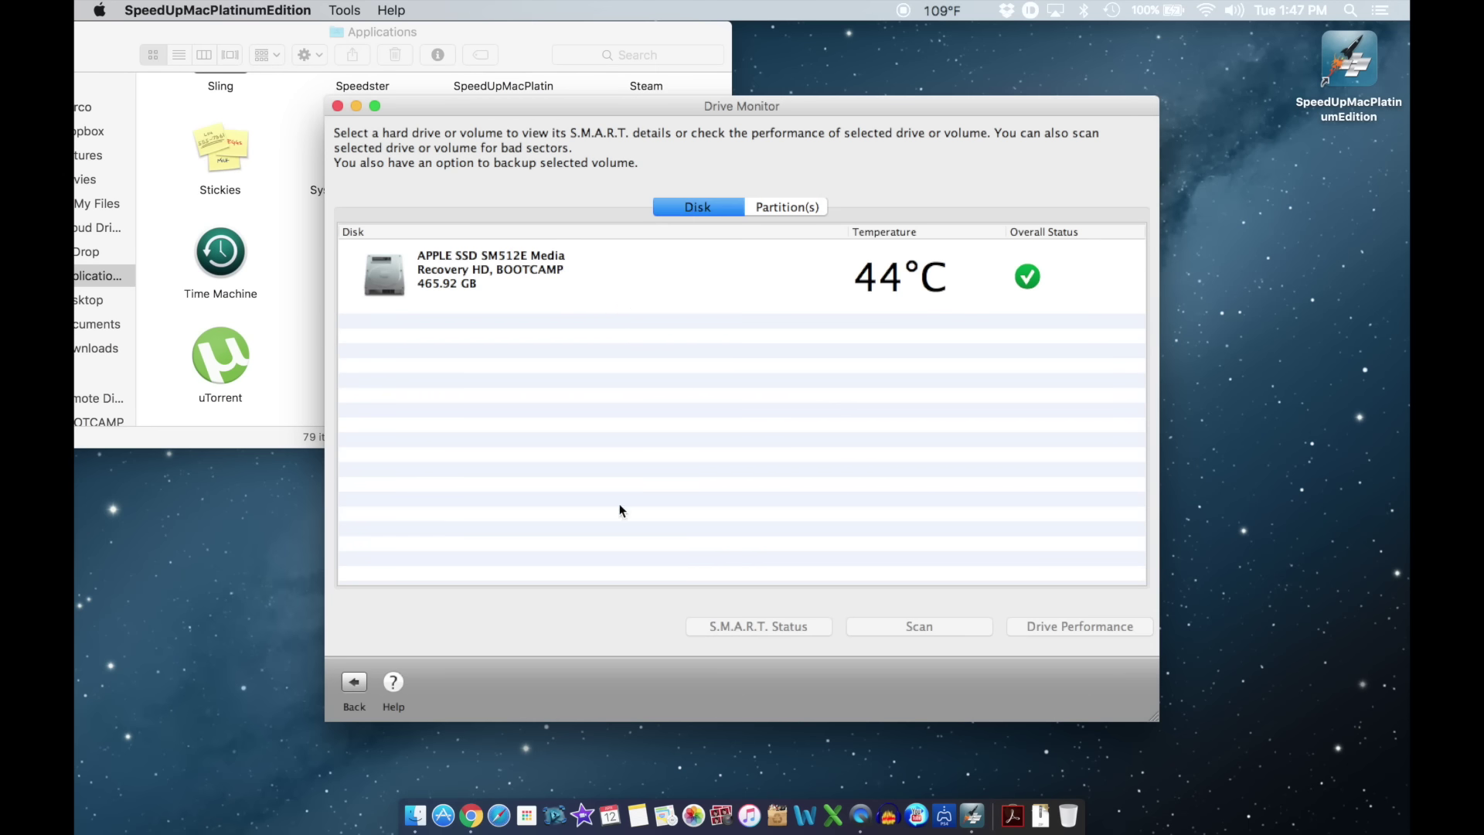
{"action": "left_click", "coordinate": [354, 688]}
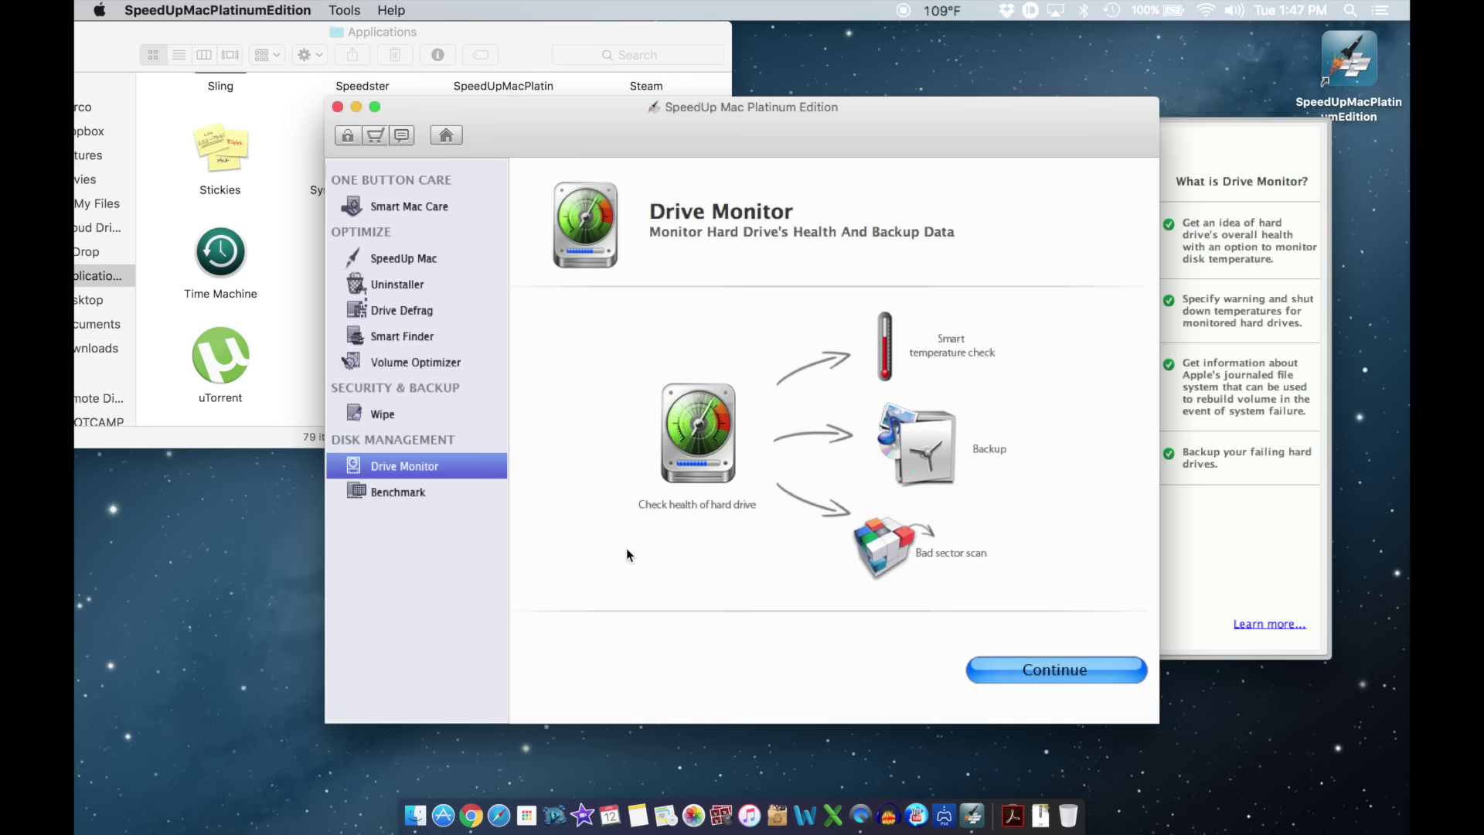
Open Benchmark and view the Intel Mac Pro base values as line graph, raw data, then bar graph.
{"action": "left_click", "coordinate": [429, 495]}
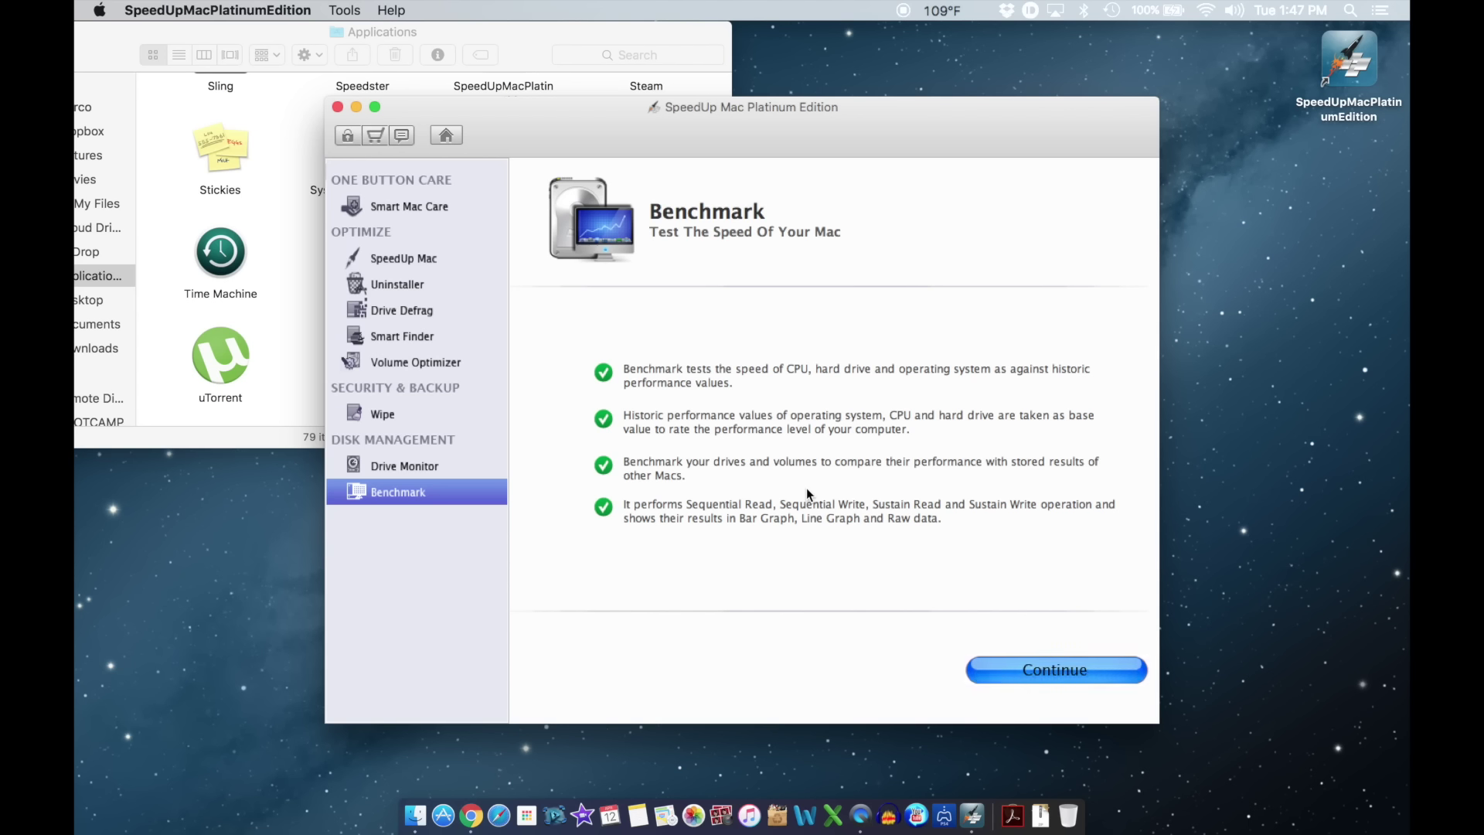
{"action": "left_click", "coordinate": [1042, 670]}
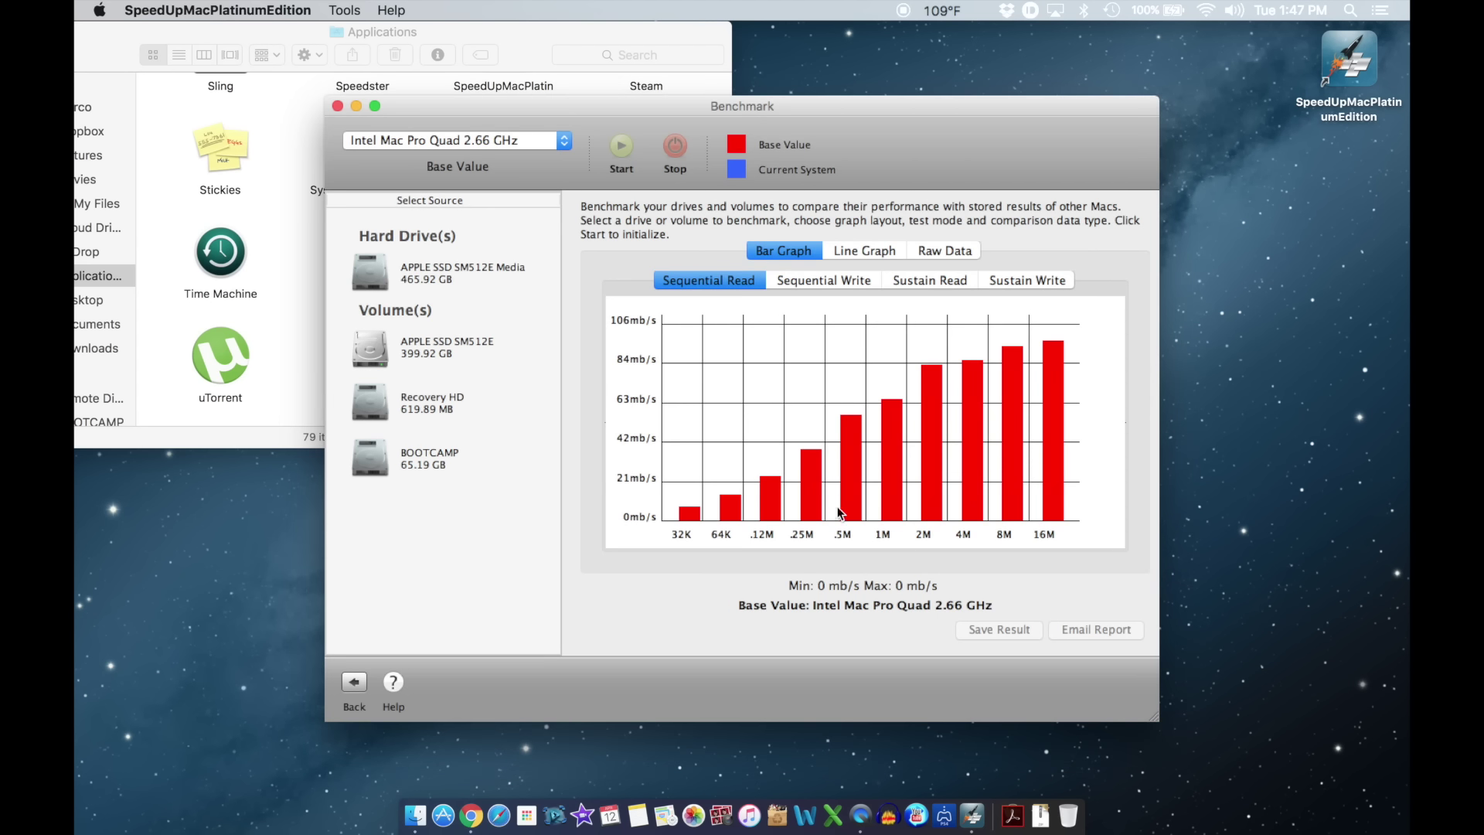
{"action": "left_click", "coordinate": [863, 252]}
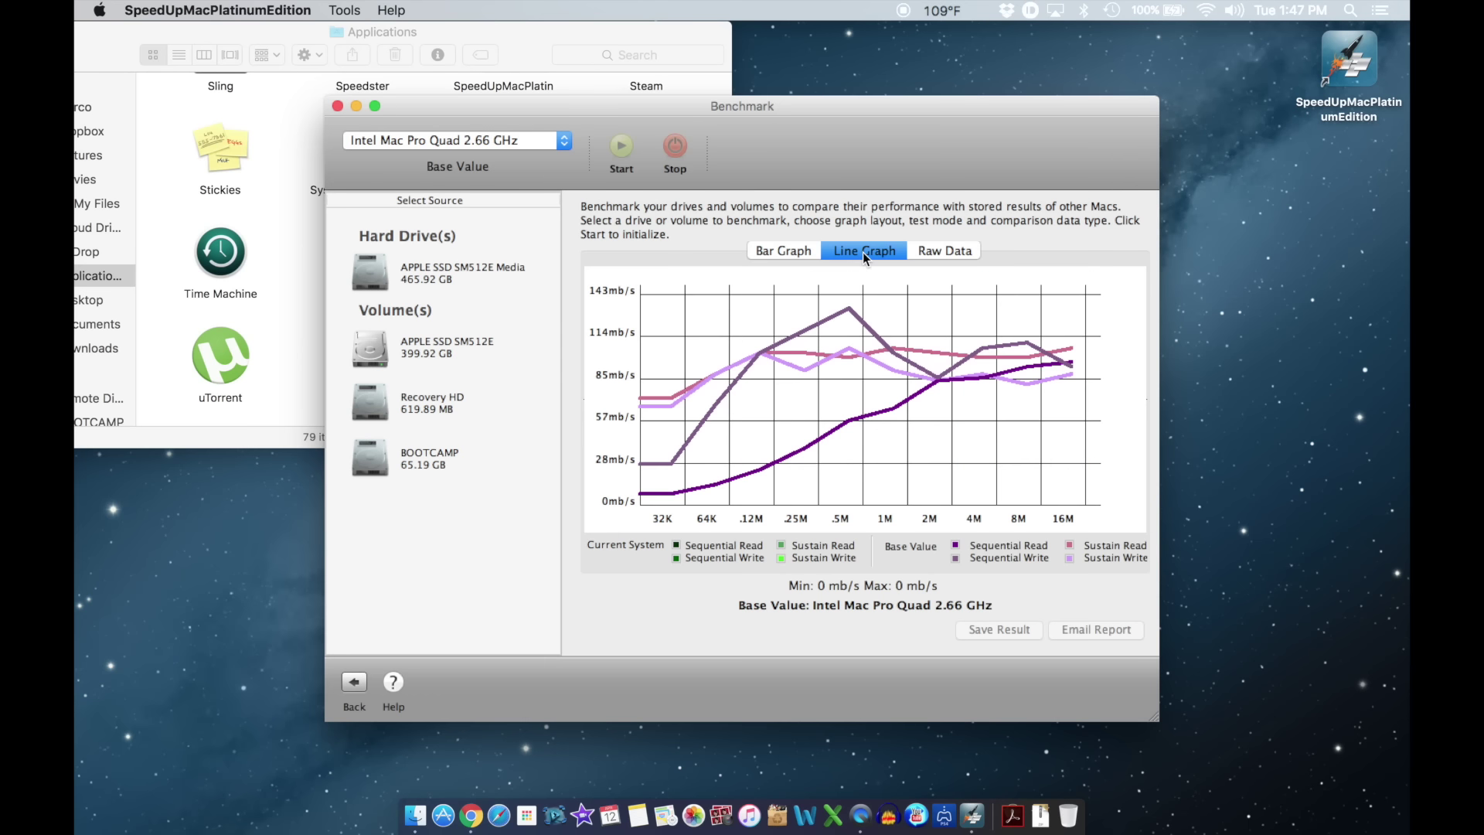
{"action": "left_click", "coordinate": [954, 256]}
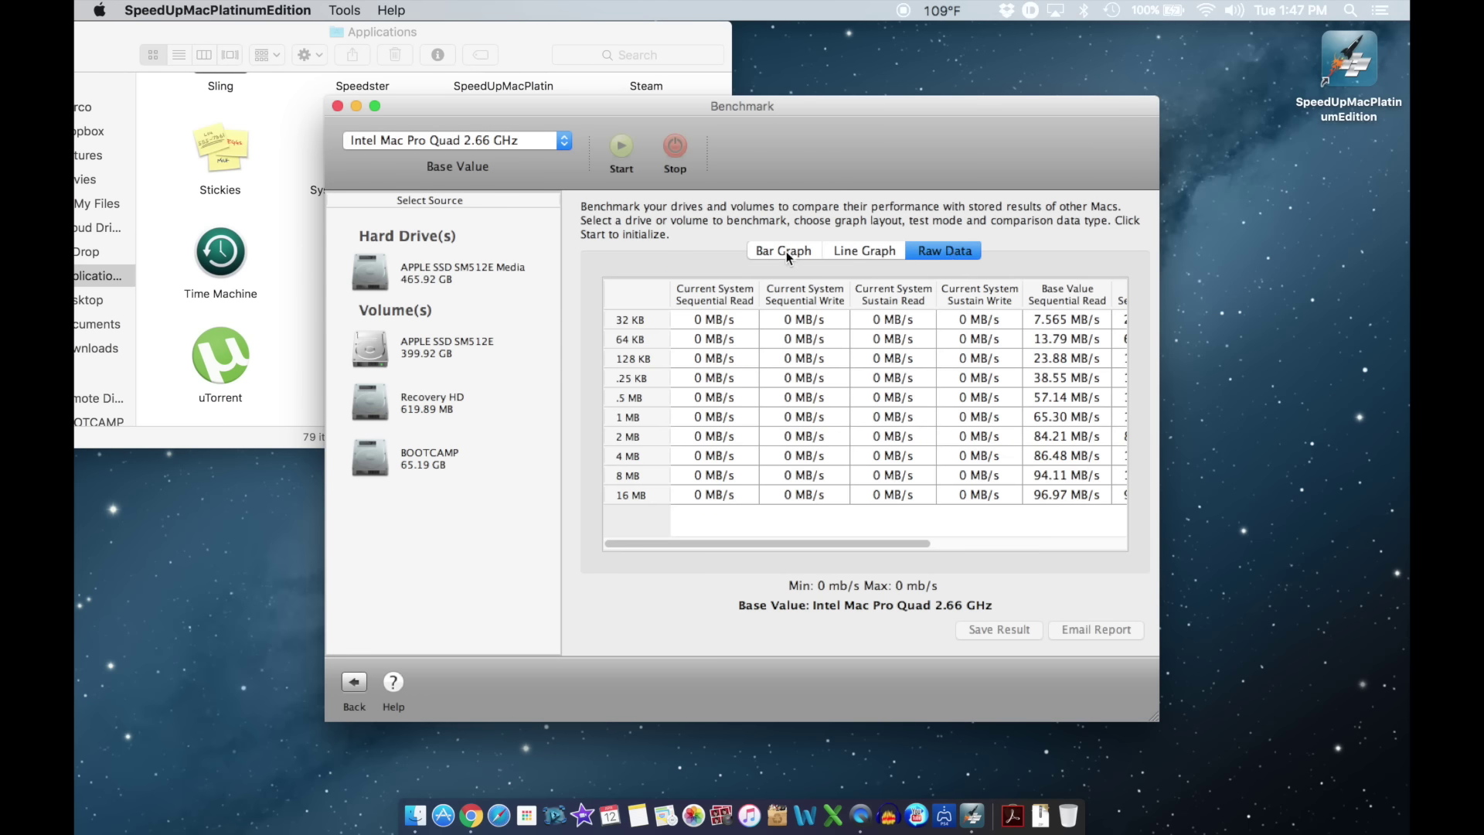
{"action": "left_click", "coordinate": [786, 256]}
Check Sequential Write, Sustain Read/Write and Sequential Read results for the APPLE SSD SM512E drive, then return.
{"action": "left_click", "coordinate": [827, 283]}
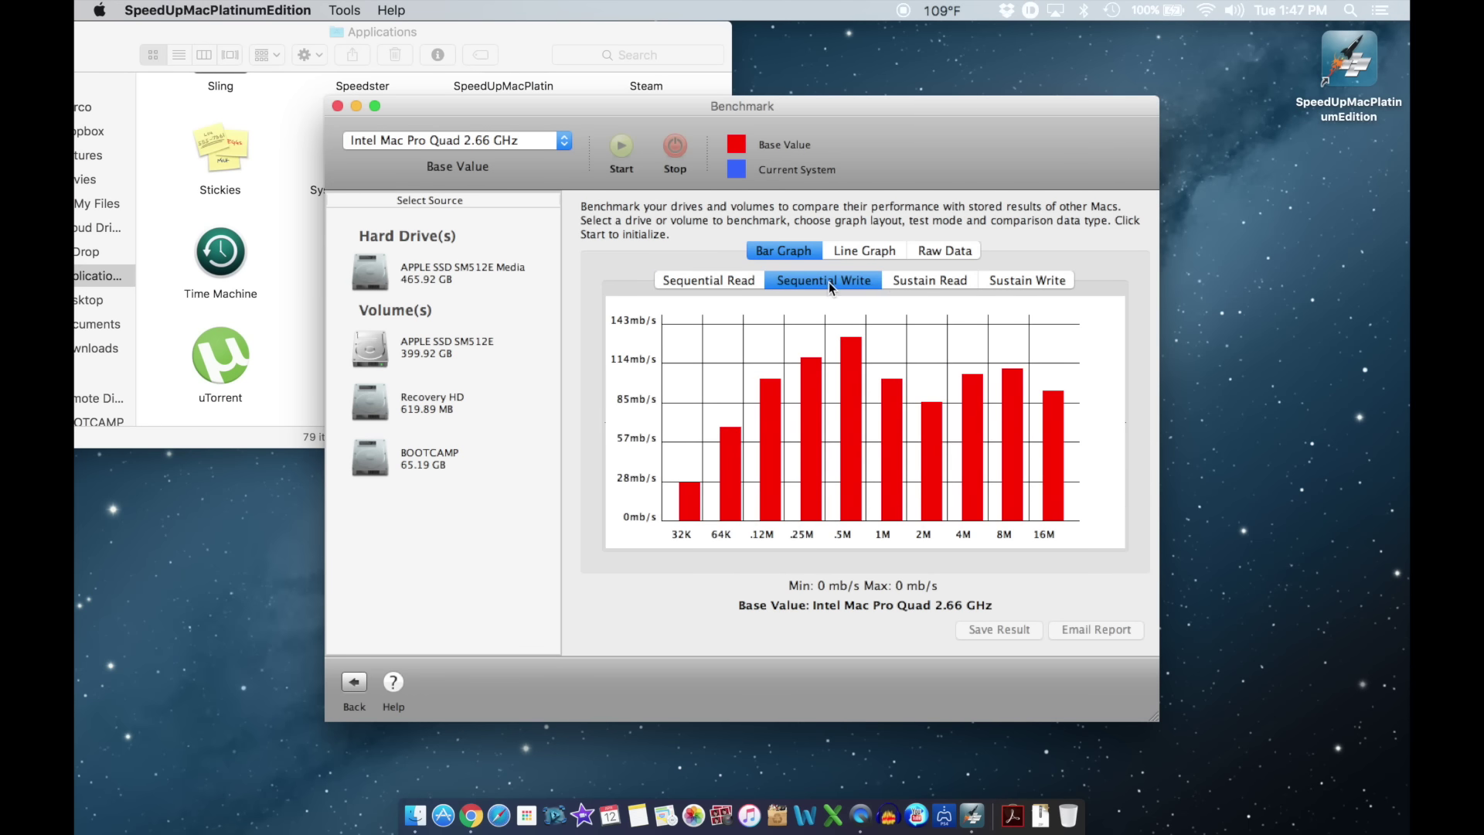
{"action": "left_click", "coordinate": [920, 280]}
{"action": "left_click", "coordinate": [1010, 285]}
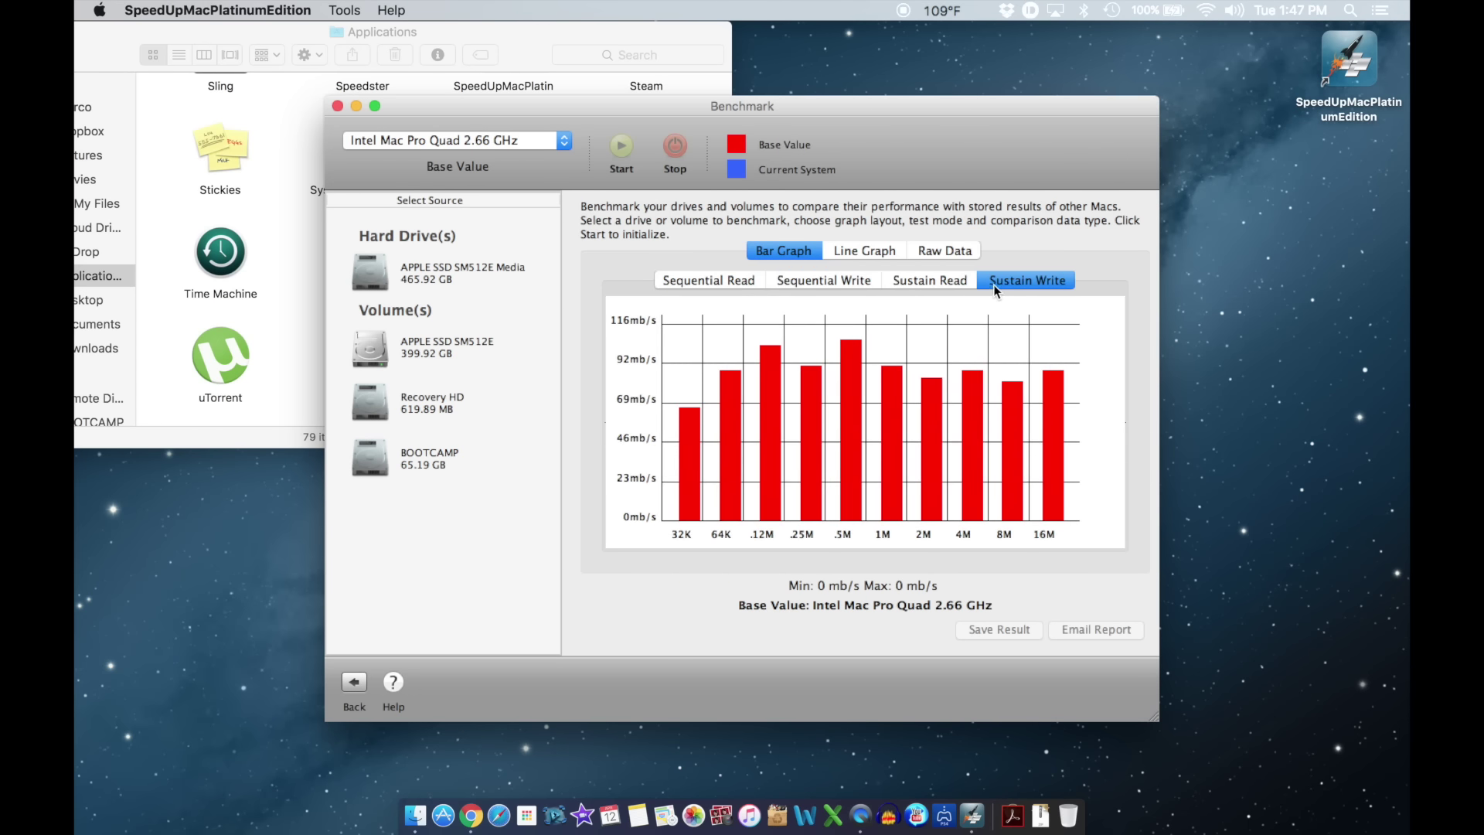
{"action": "left_click", "coordinate": [722, 281]}
{"action": "left_click", "coordinate": [447, 273]}
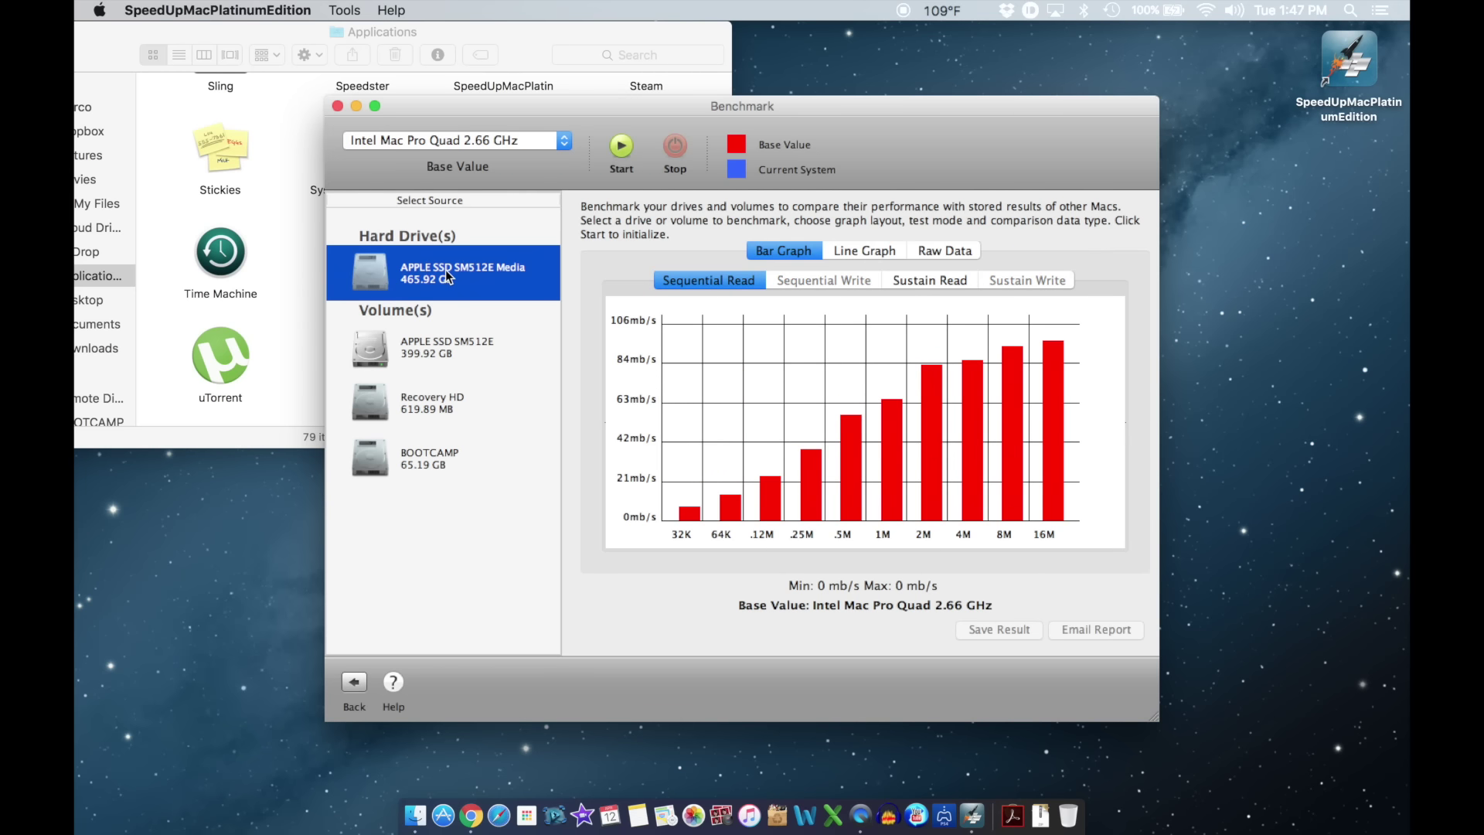
{"action": "left_click", "coordinate": [354, 680]}
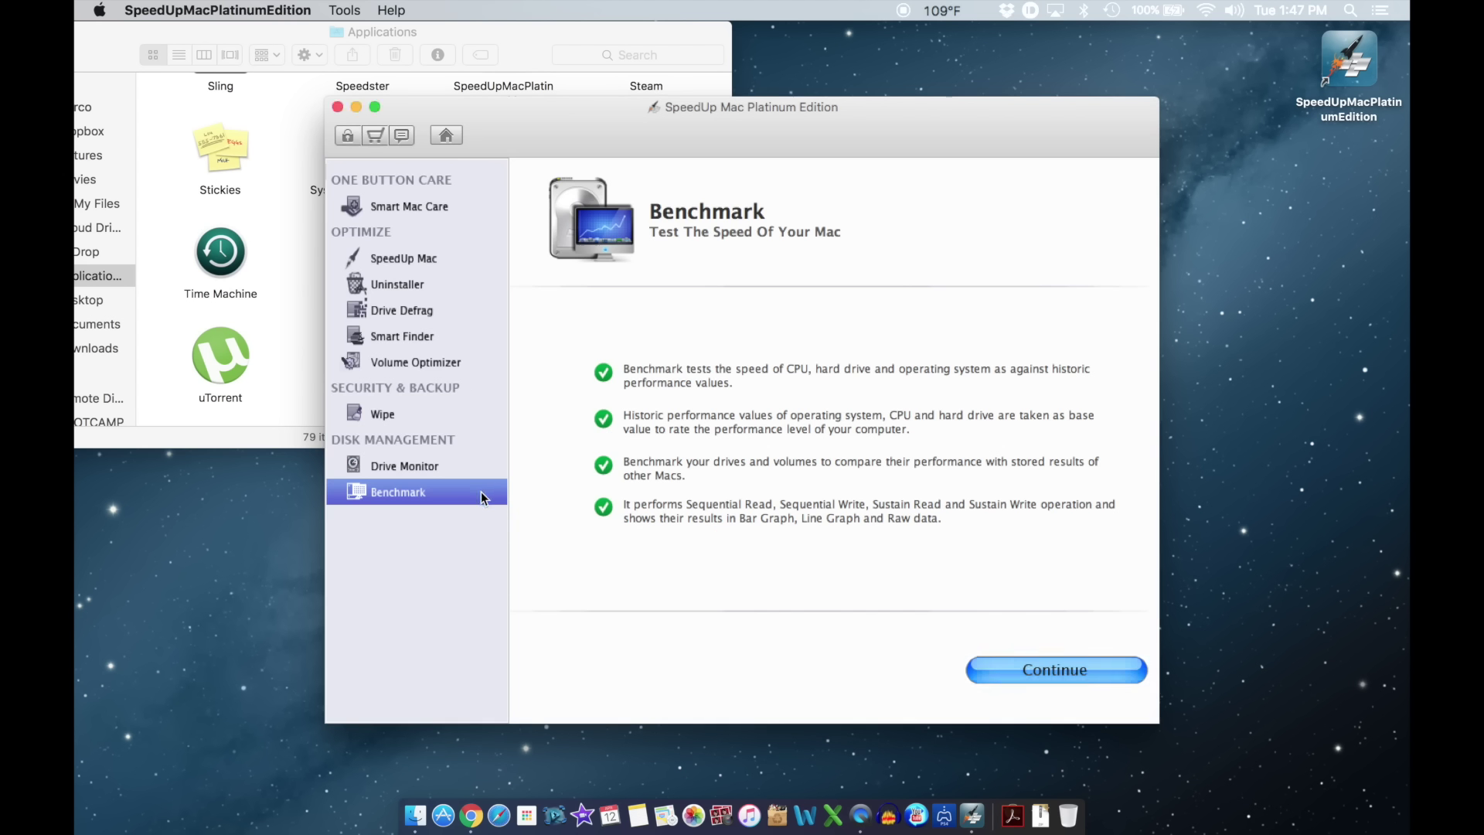
Close the Finder Applications window and switch SpeedUp Mac to the Smart Mac Care overview.
{"action": "left_click", "coordinate": [446, 262]}
{"action": "left_click", "coordinate": [106, 40]}
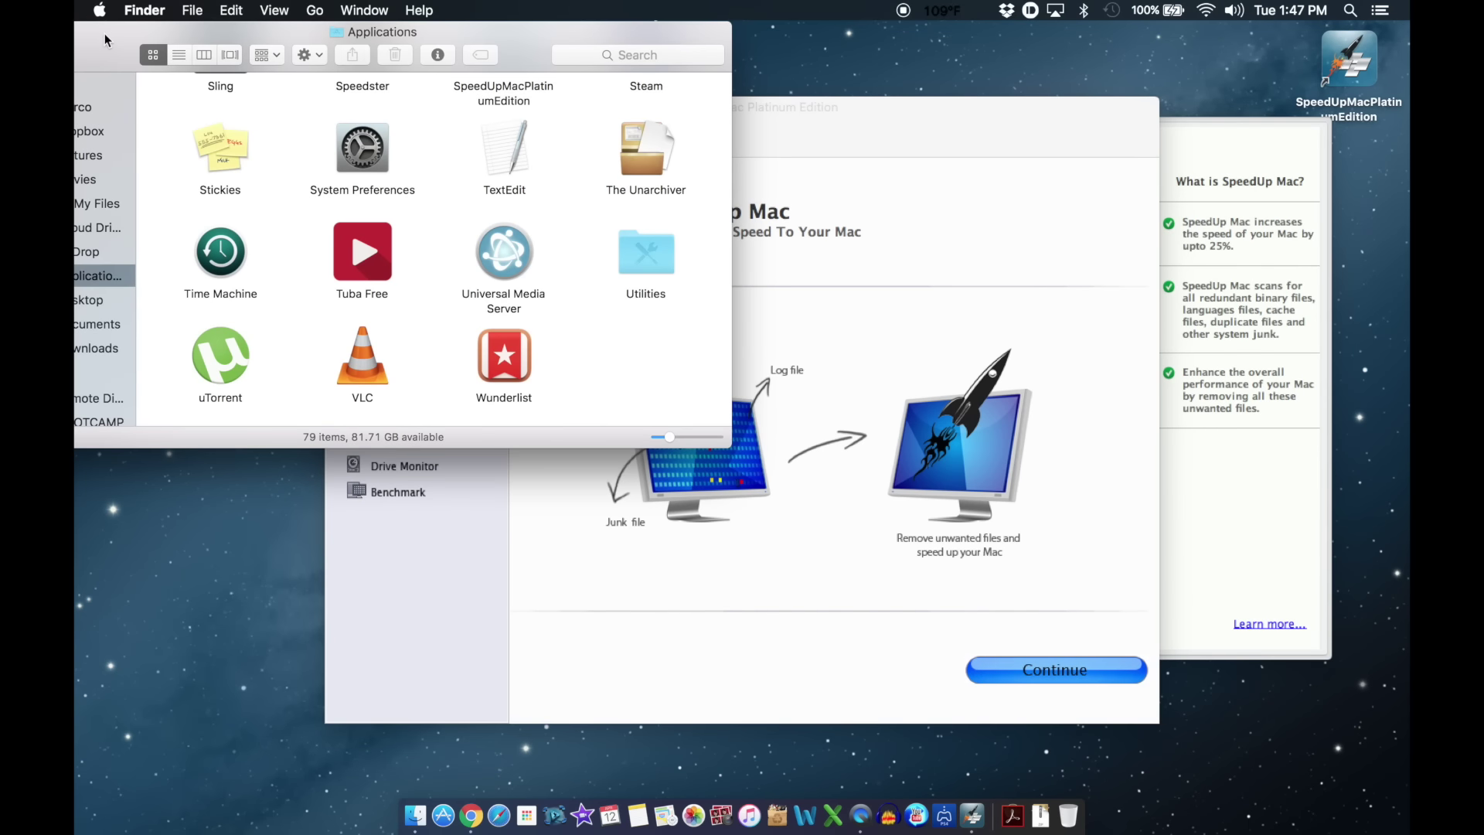
{"action": "double_click", "coordinate": [85, 44]}
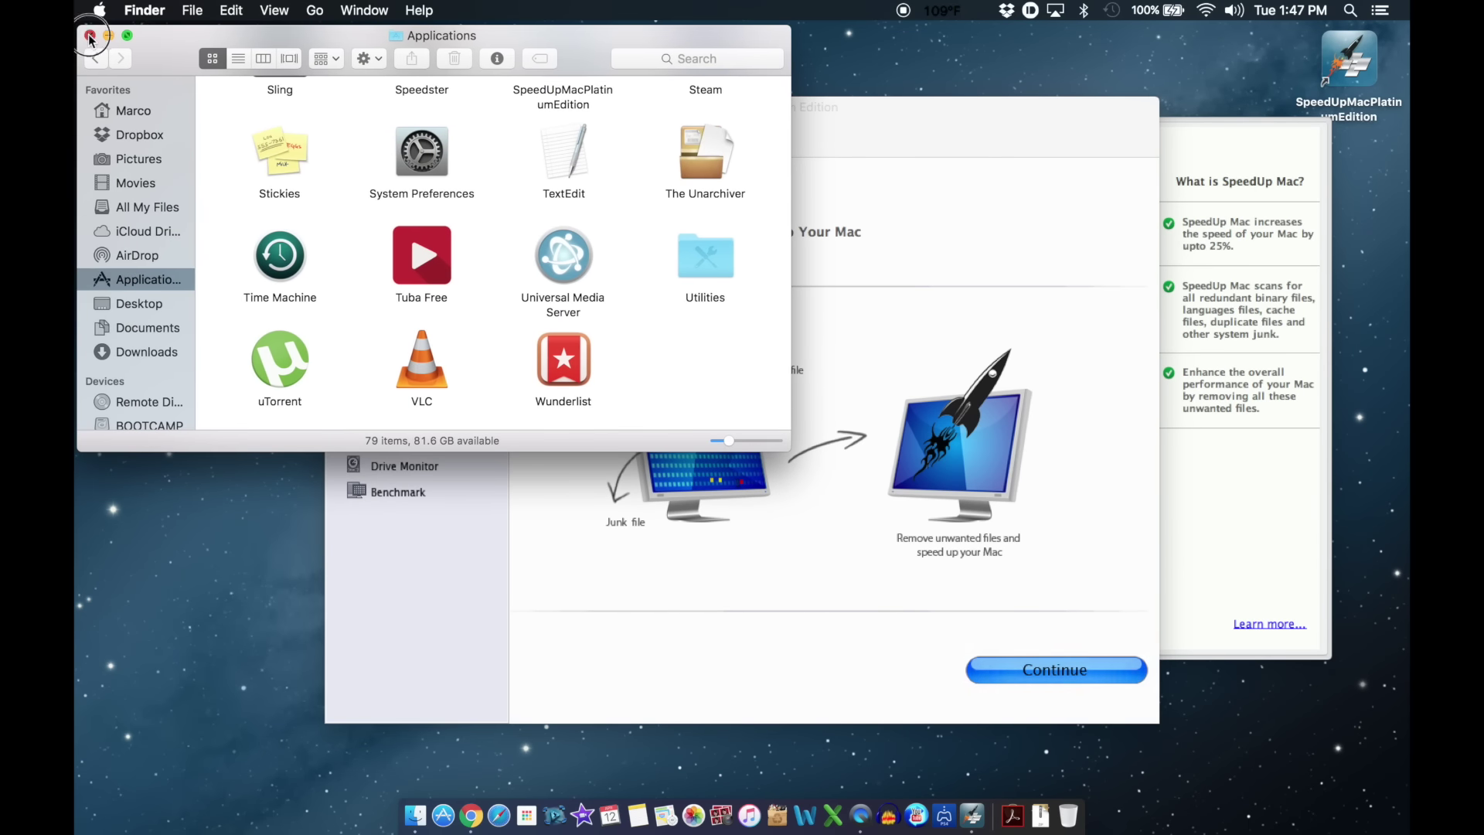
{"action": "left_click", "coordinate": [89, 34]}
{"action": "left_click", "coordinate": [444, 215]}
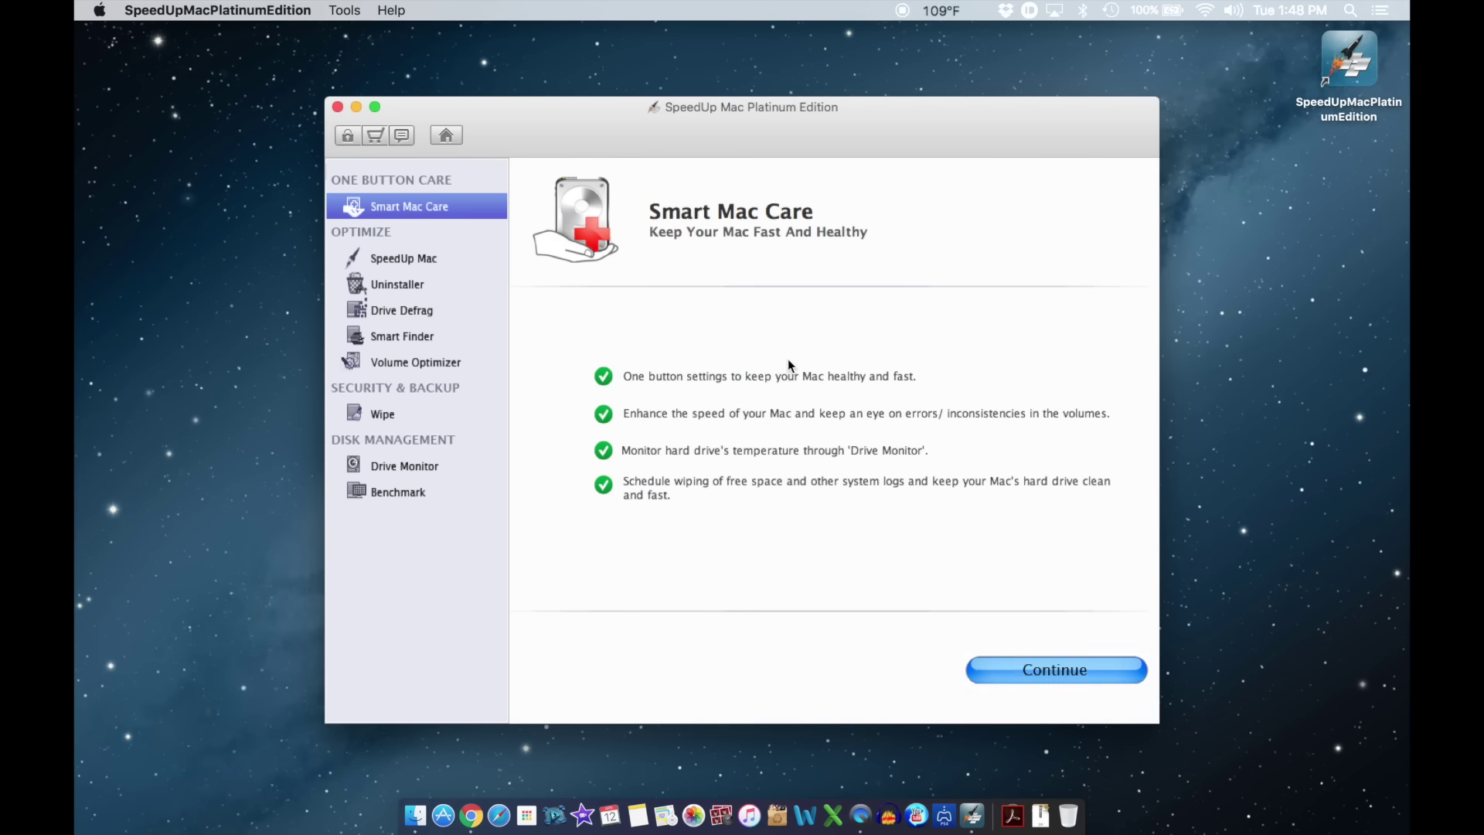
{"action": "left_click", "coordinate": [419, 288]}
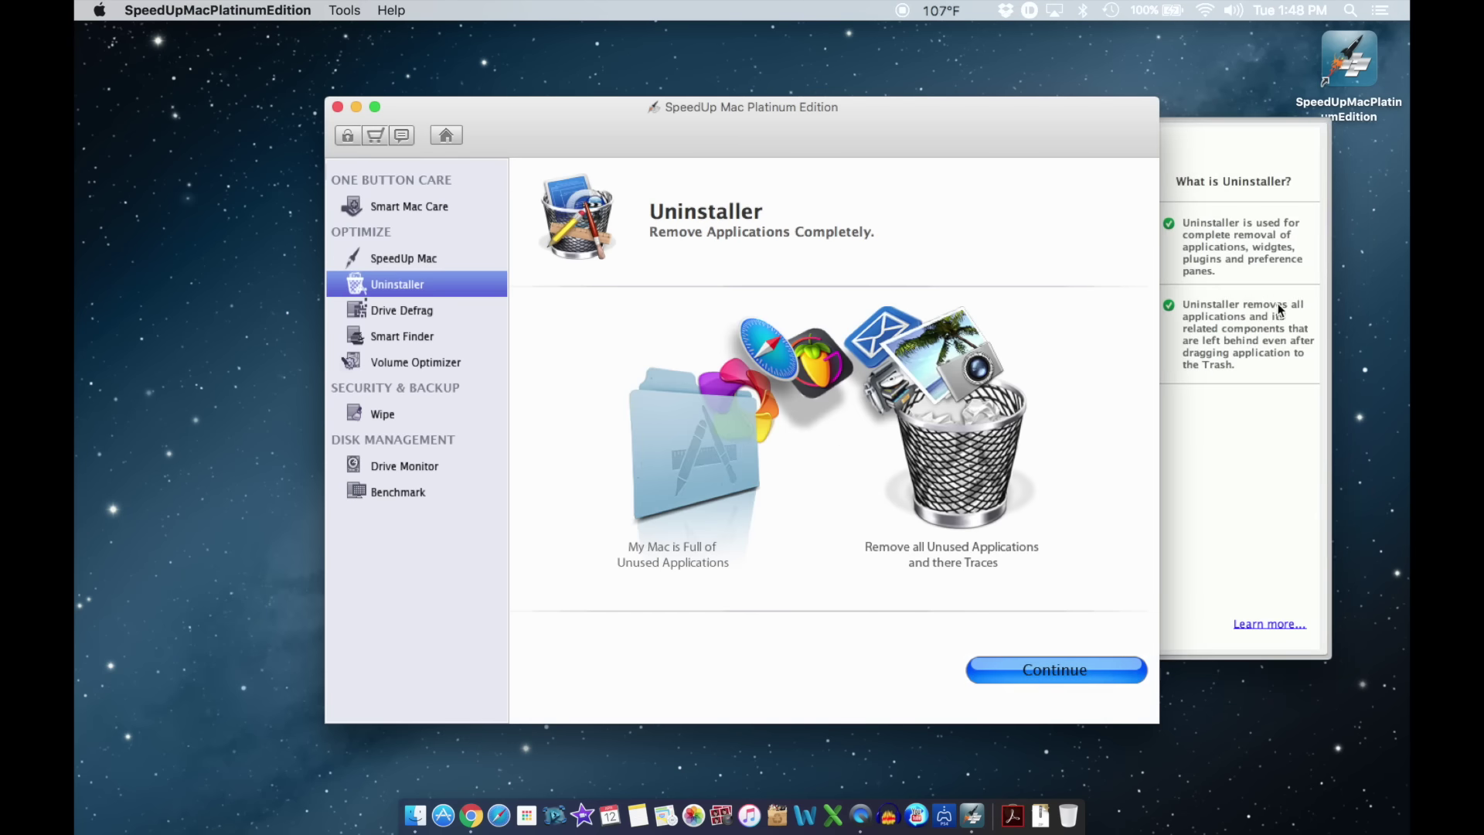
{"action": "left_click", "coordinate": [397, 313]}
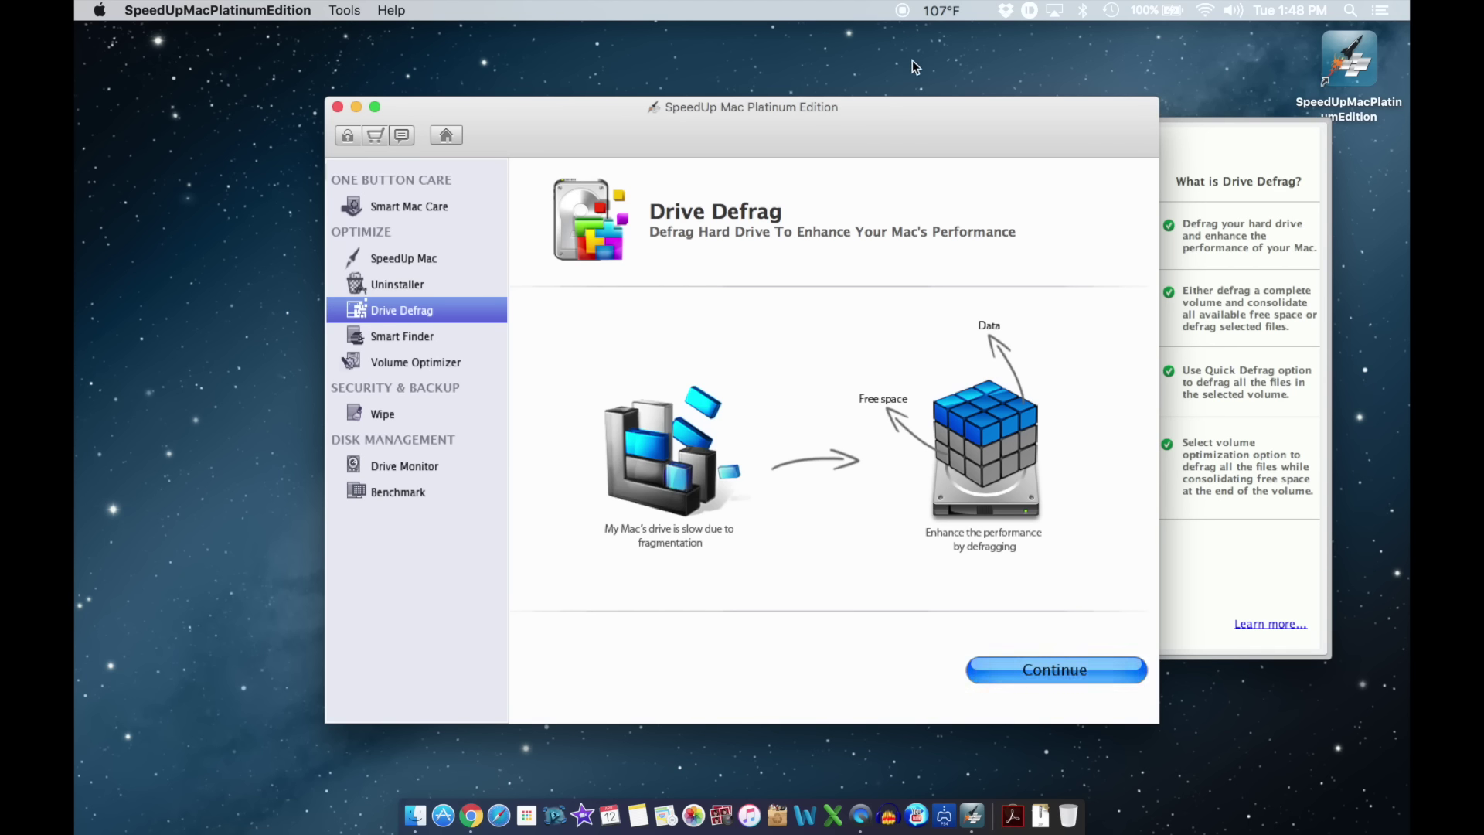
{"action": "left_click", "coordinate": [437, 210]}
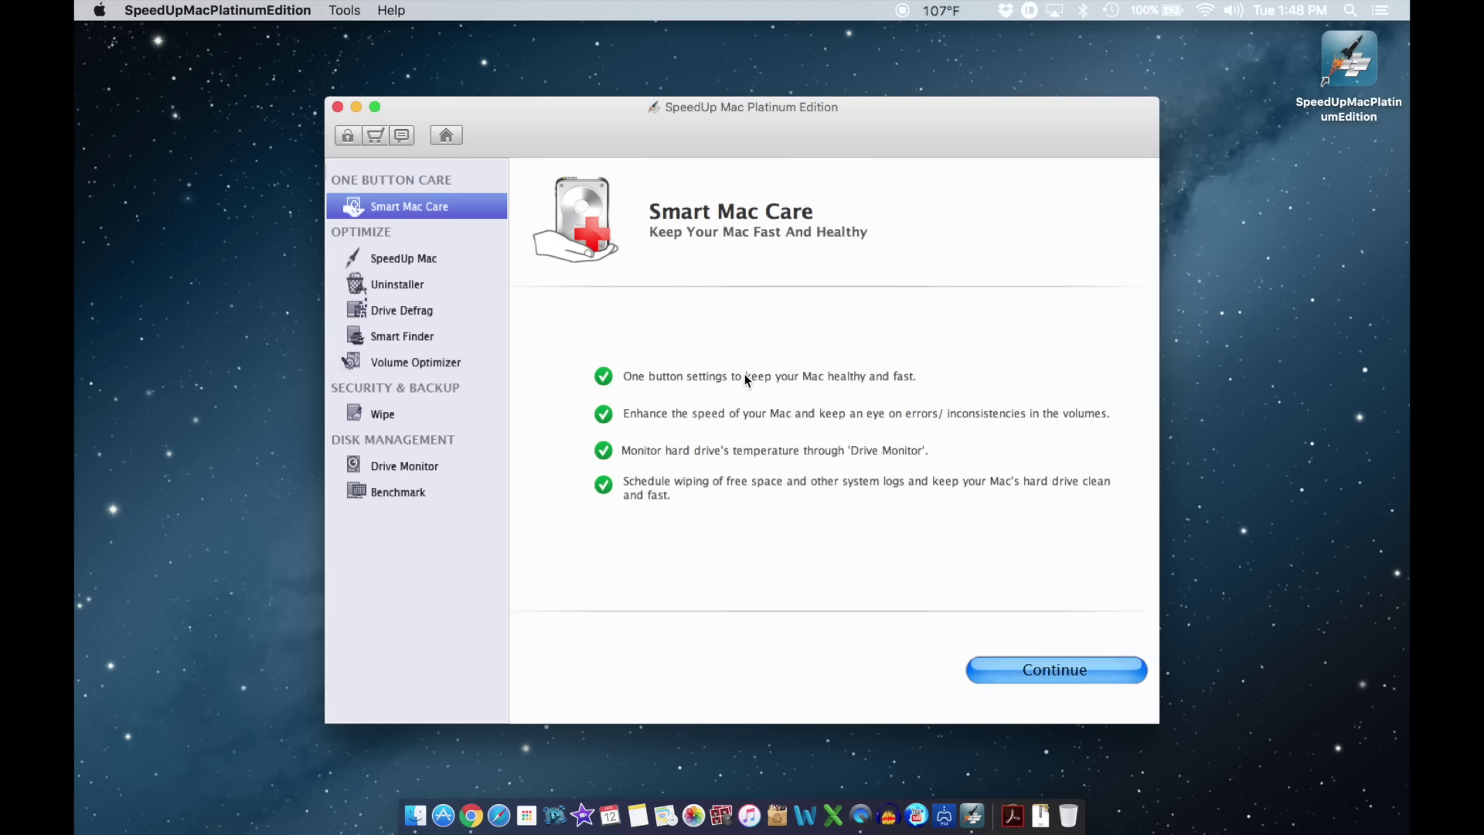
{"action": "left_click", "coordinate": [1061, 683]}
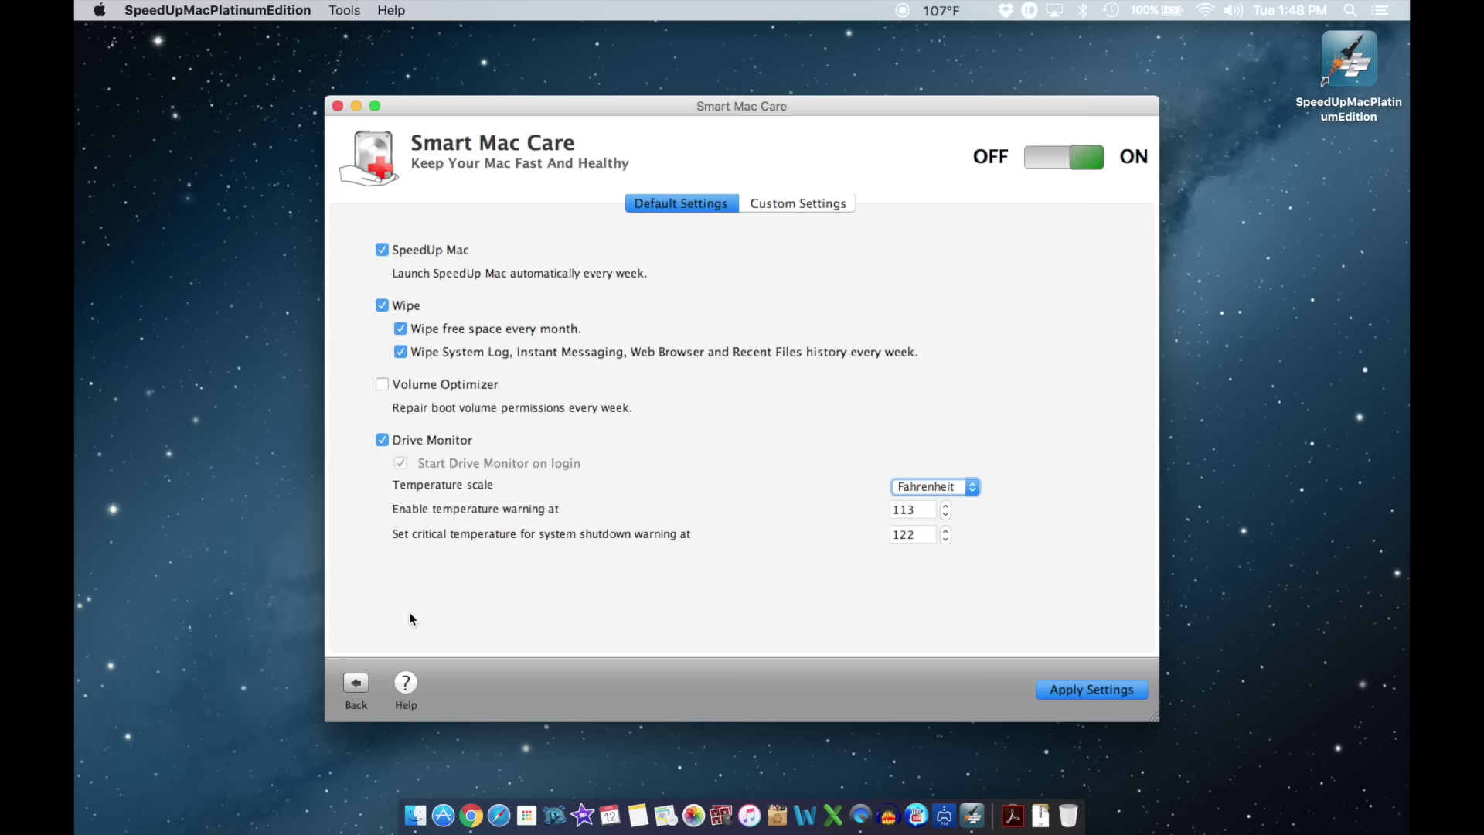
{"action": "left_click", "coordinate": [358, 682]}
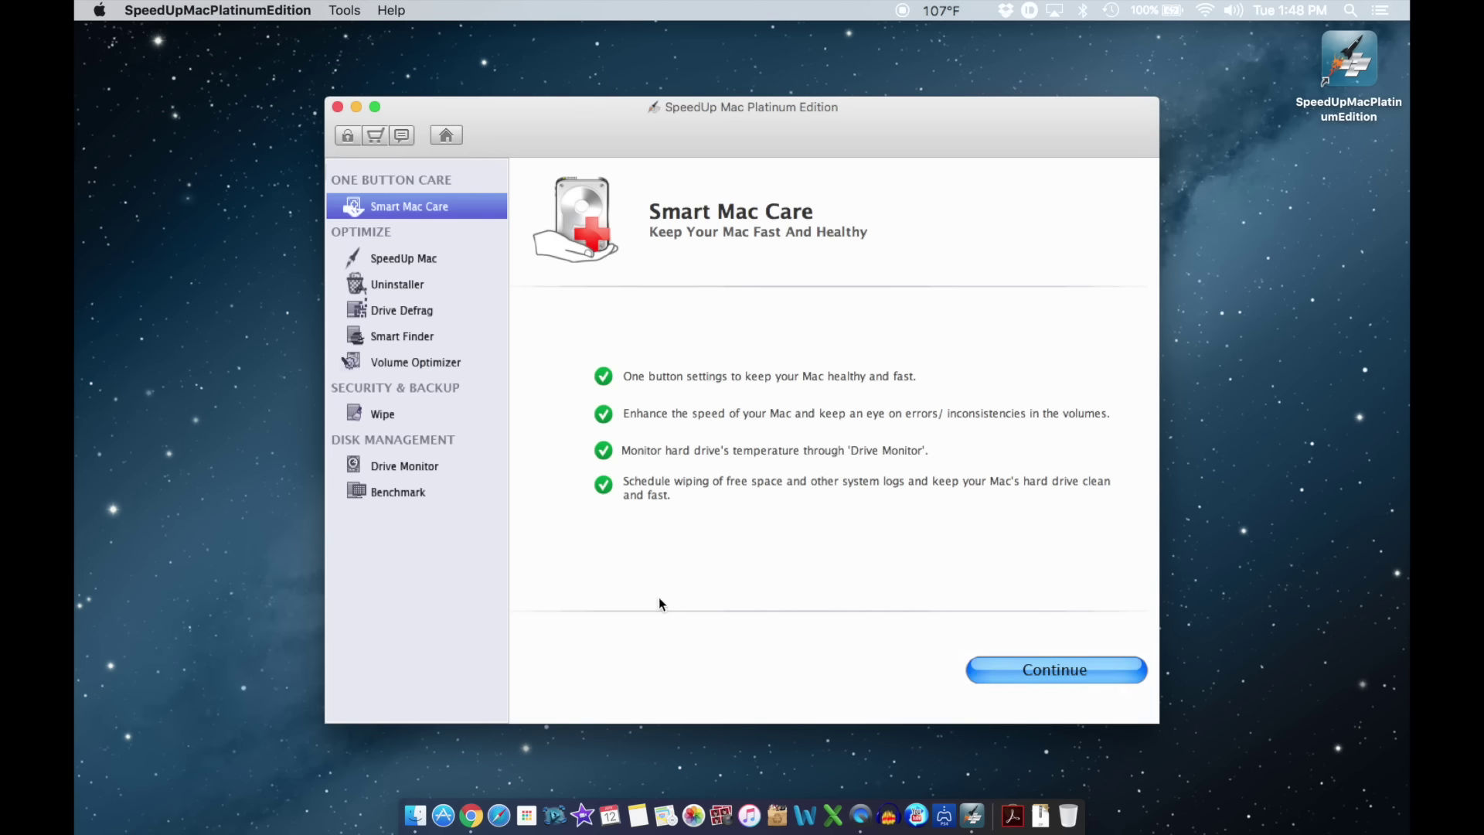
{"action": "left_click", "coordinate": [473, 813]}
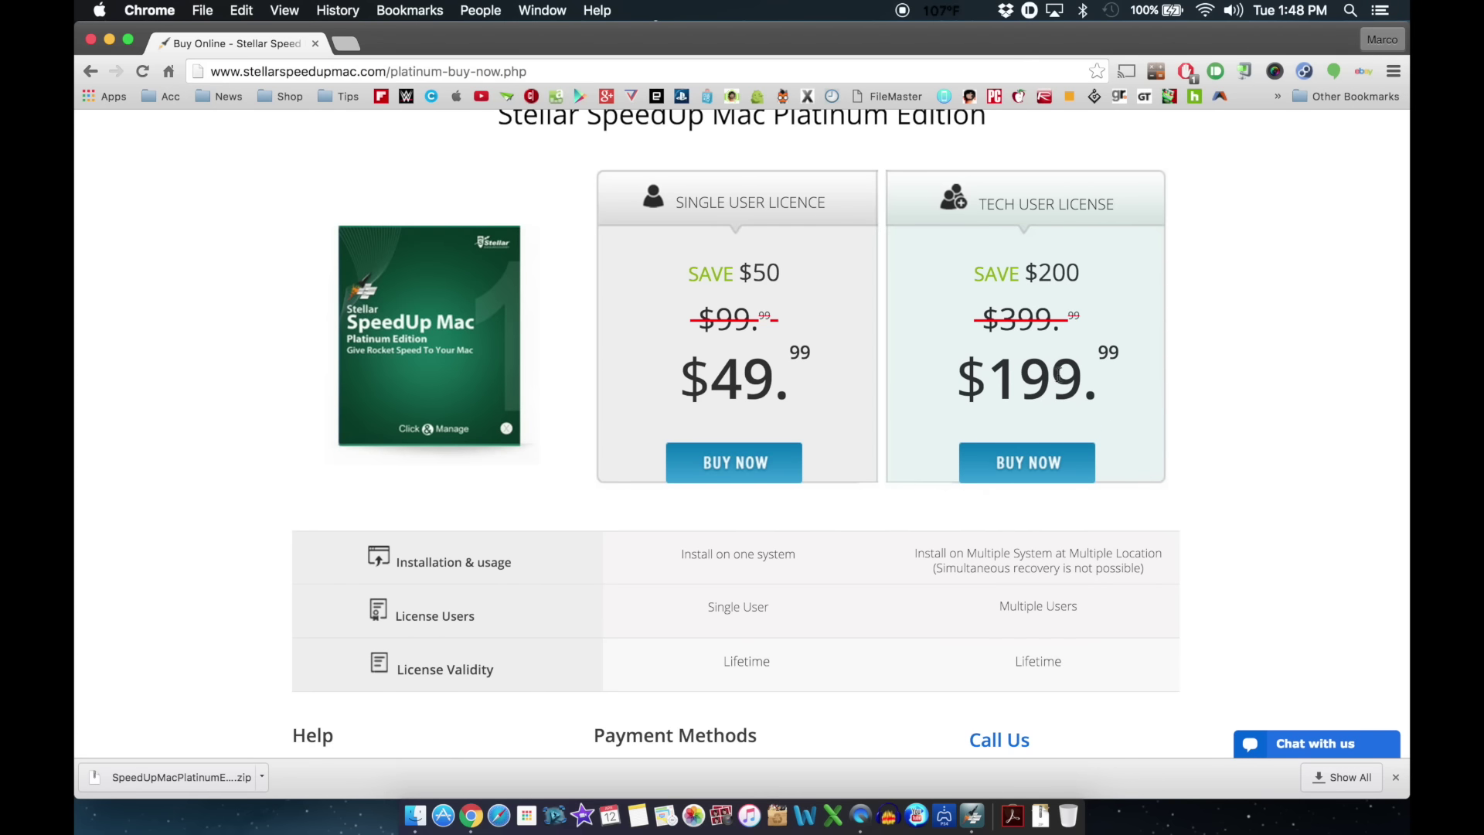
{"action": "double_click", "coordinate": [912, 36]}
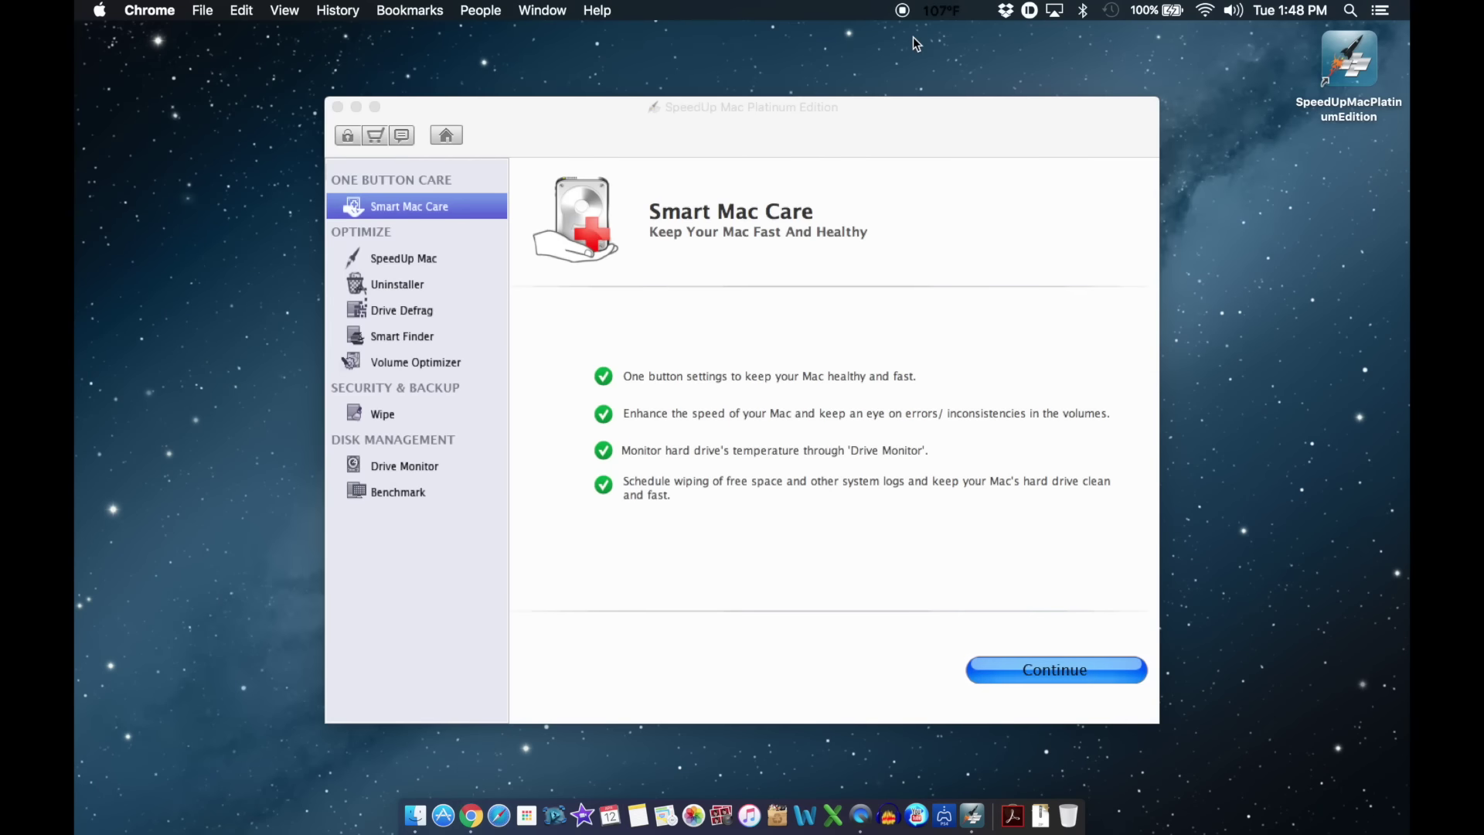
{"action": "left_click", "coordinate": [1004, 313]}
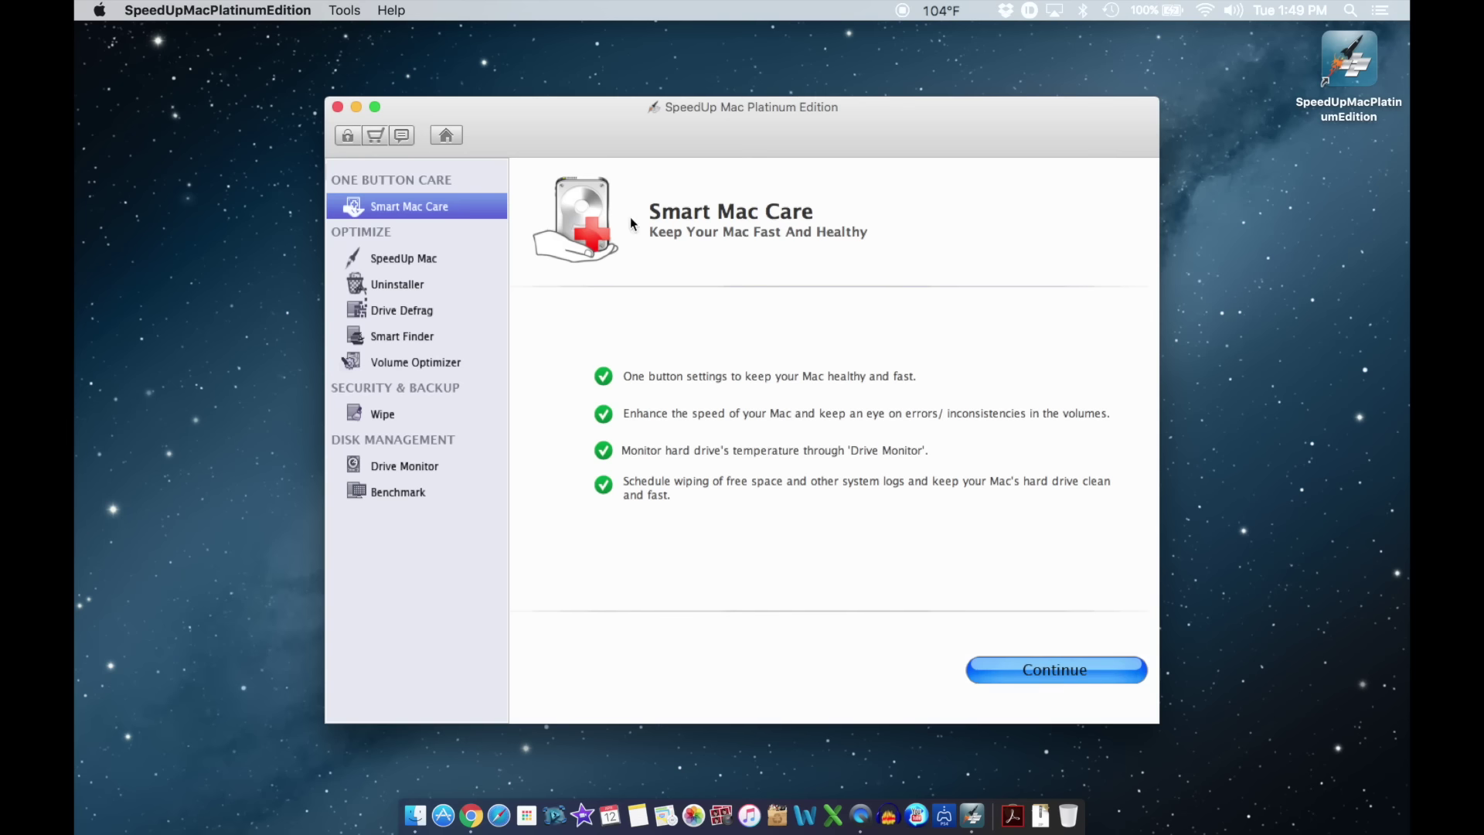
{"action": "left_click", "coordinate": [410, 259]}
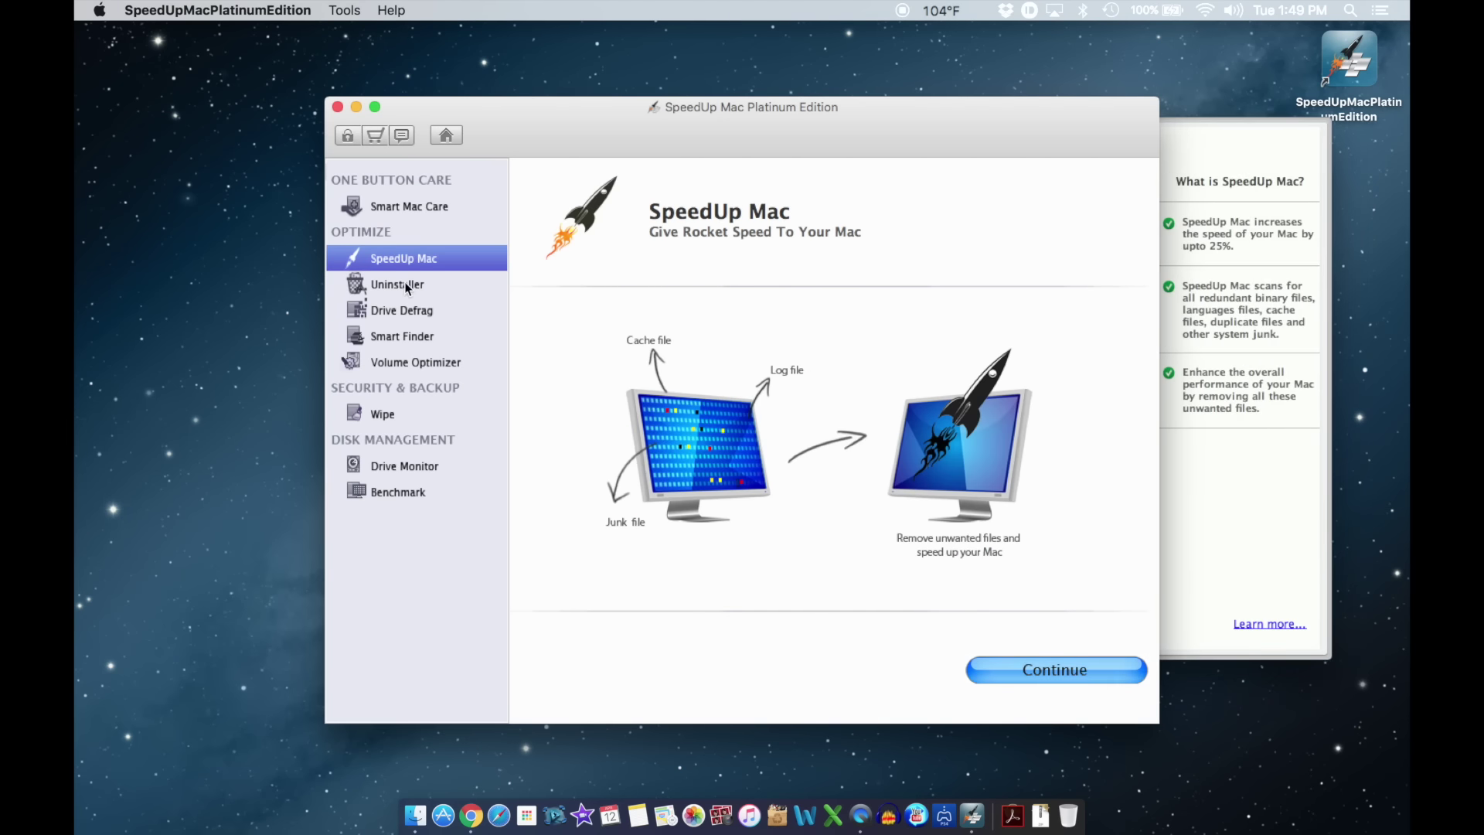
{"action": "left_click", "coordinate": [405, 285]}
{"action": "left_click", "coordinate": [433, 259]}
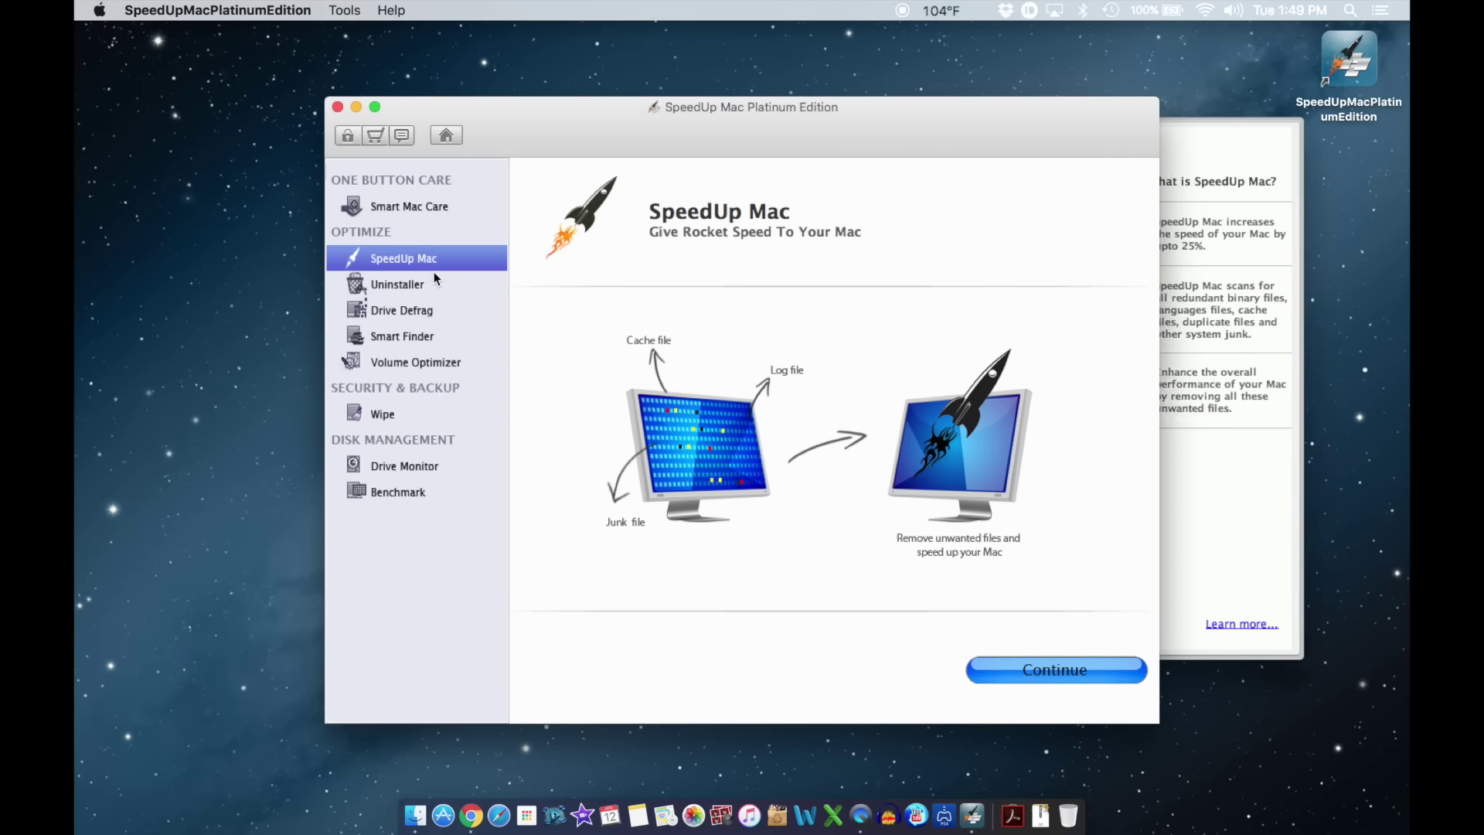
{"action": "left_click", "coordinate": [433, 286]}
{"action": "left_click", "coordinate": [430, 312]}
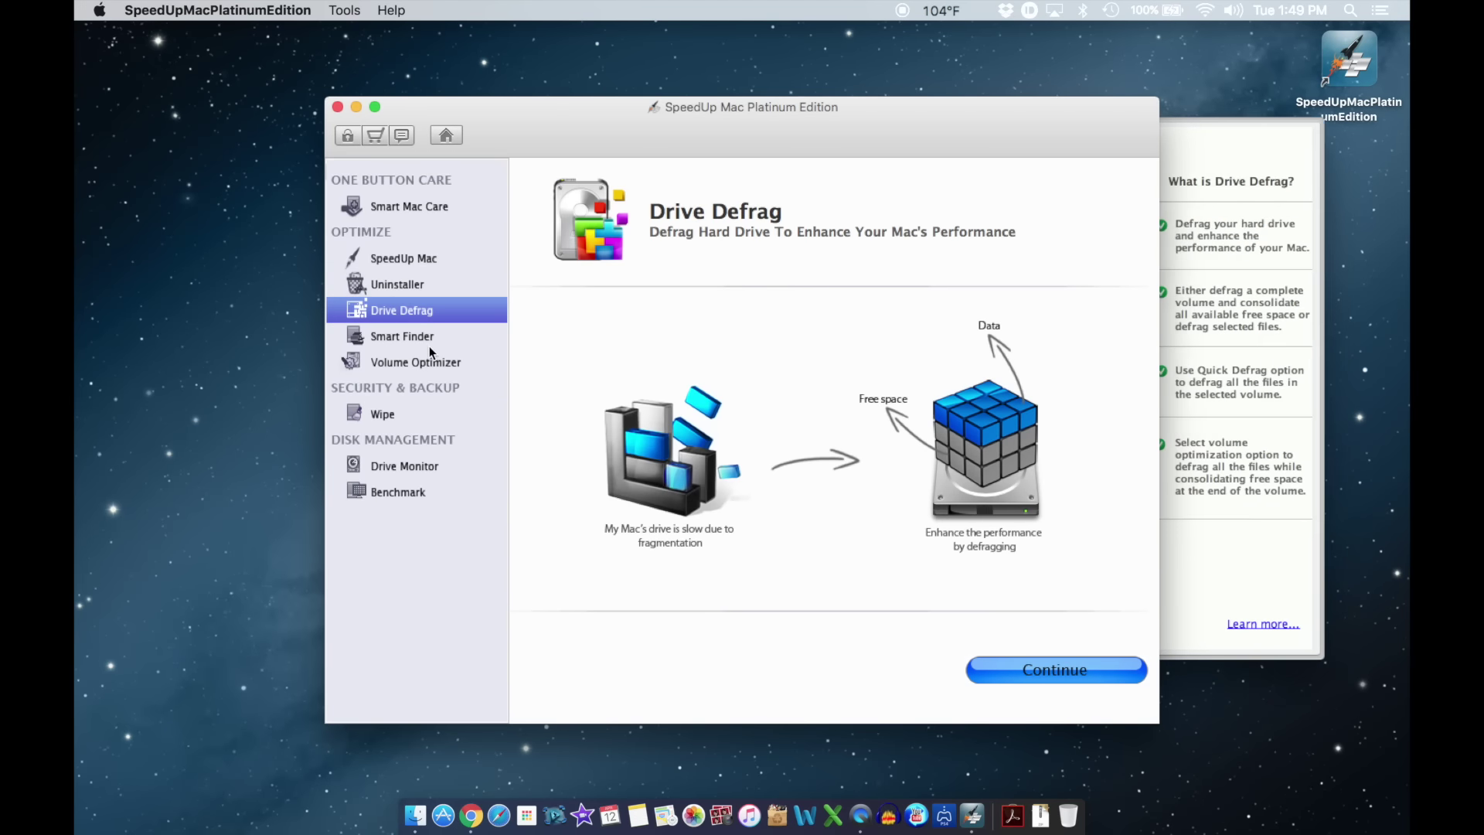
{"action": "left_click", "coordinate": [429, 340]}
{"action": "left_click", "coordinate": [430, 363]}
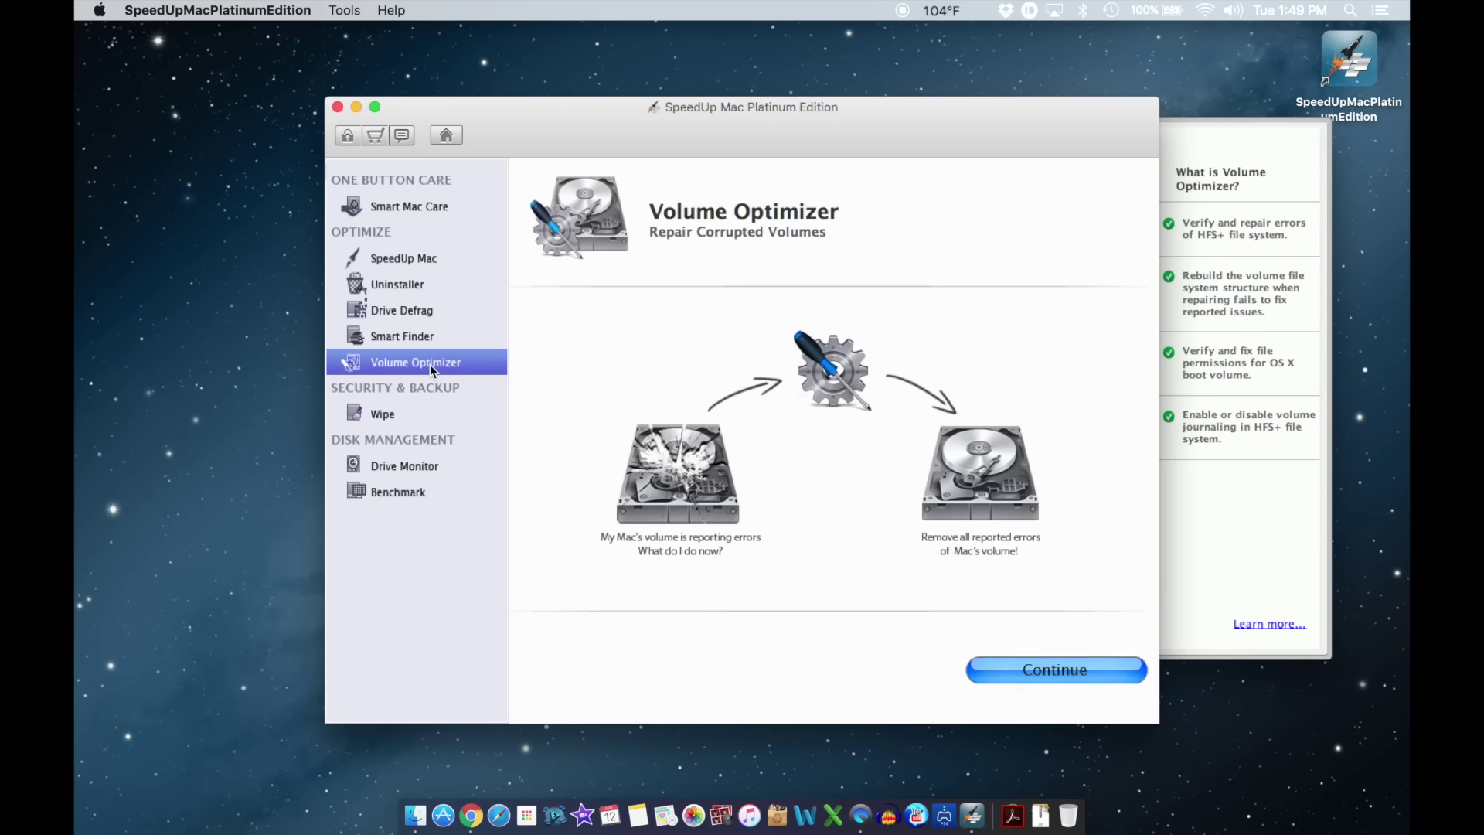
{"action": "left_click", "coordinate": [422, 207]}
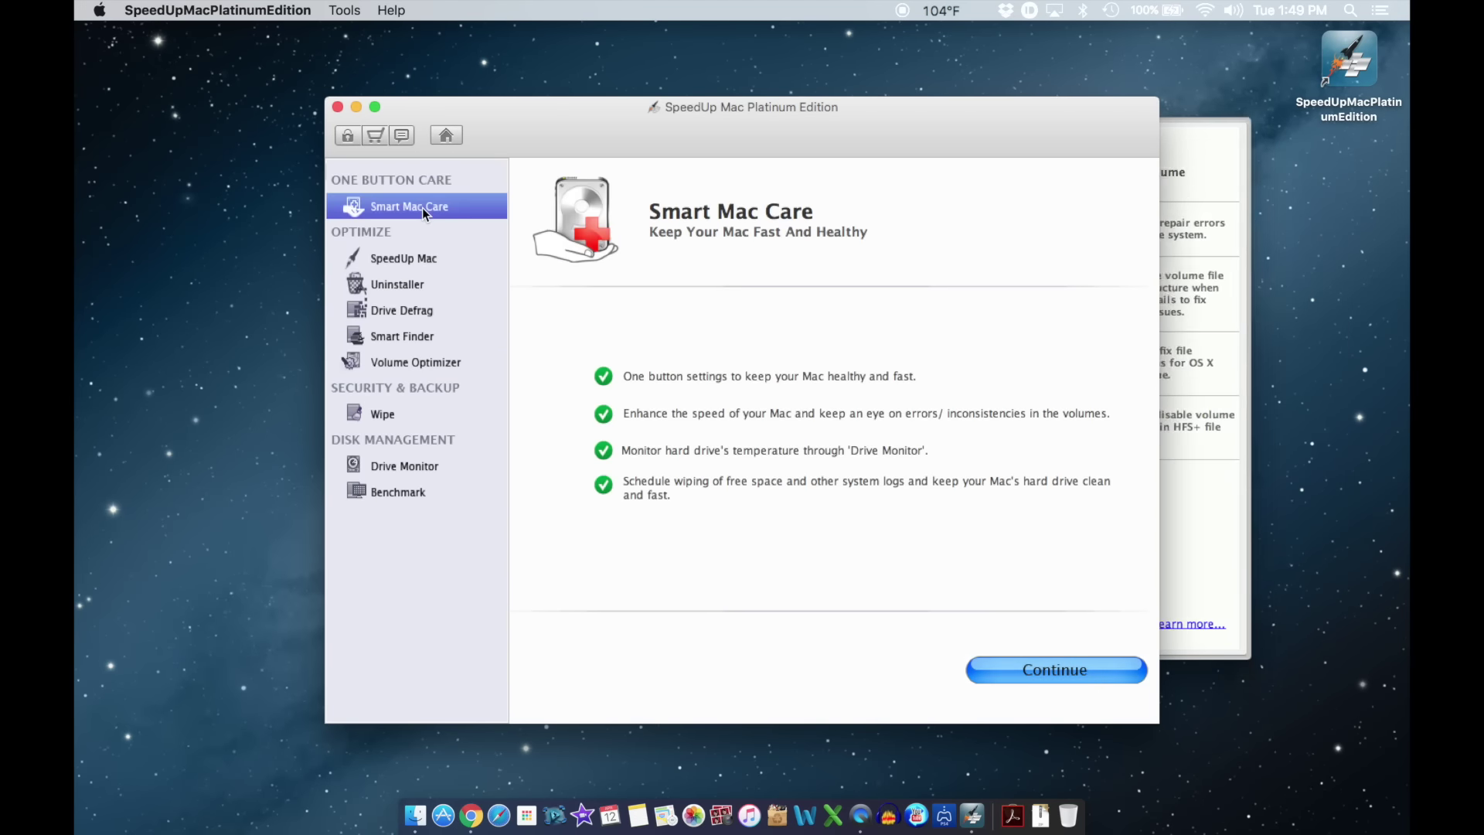